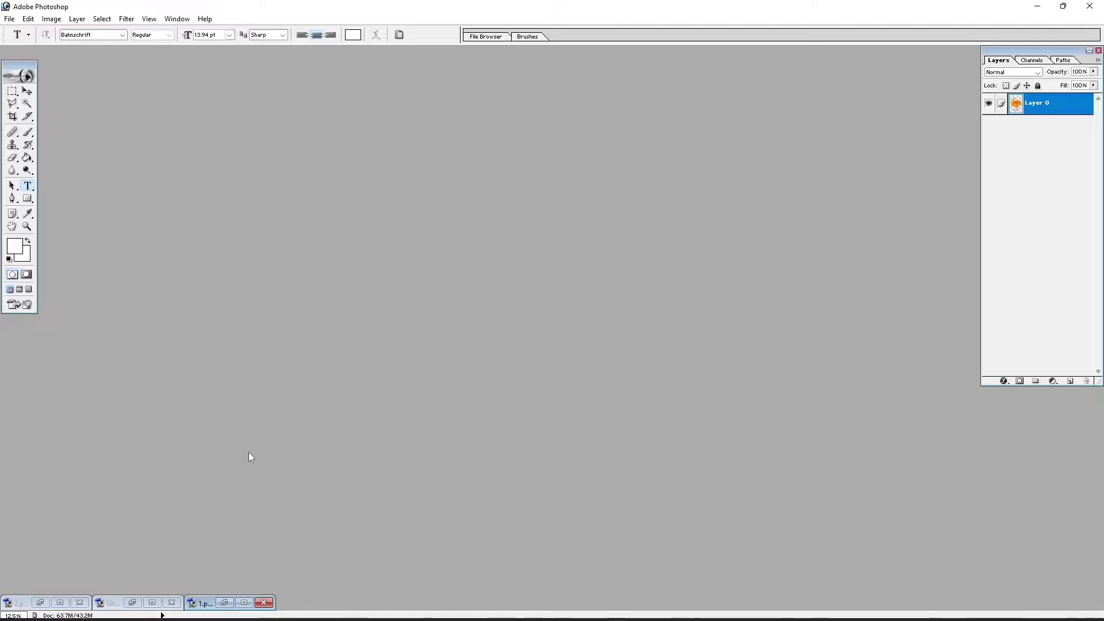
Restore the 2.png and Untitled-1 windows and place the blank document beside the yoga image.
{"action": "left_click", "coordinate": [62, 602]}
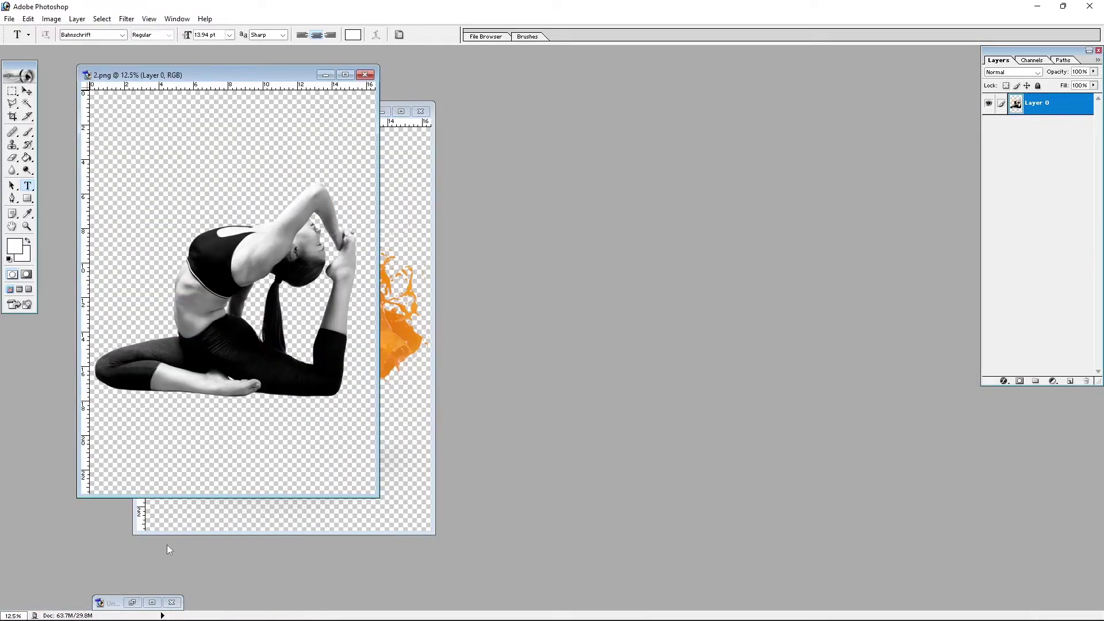
{"action": "left_click", "coordinate": [132, 603]}
{"action": "key", "text": "v"}
{"action": "left_click_drag", "start_coordinate": [626, 72], "coordinate": [673, 74]}
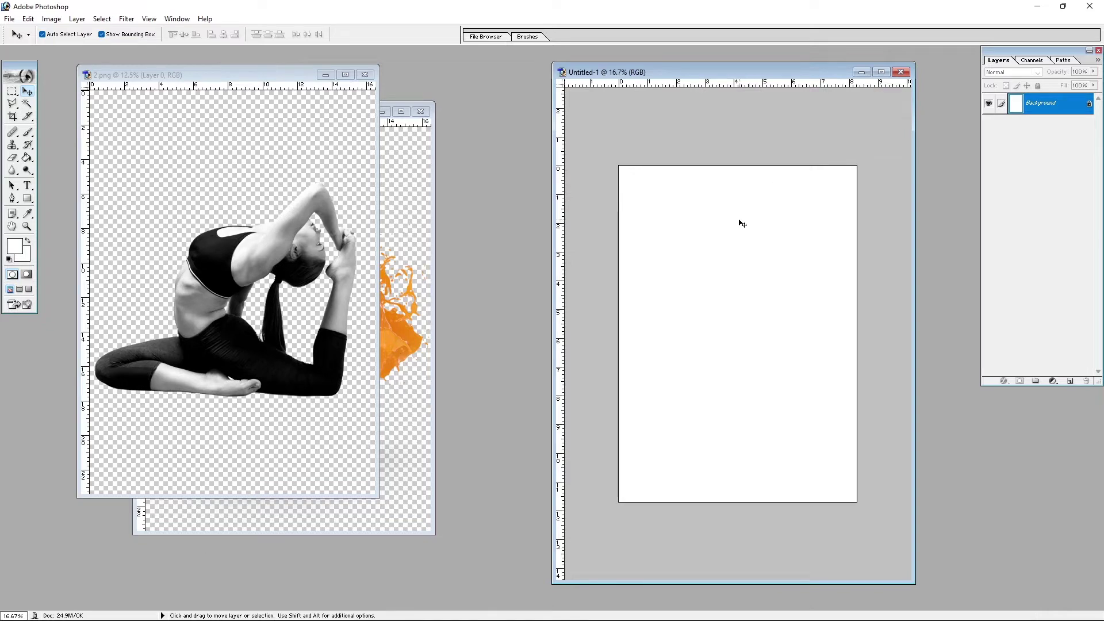
Set the foreground colour to a deep teal and fill the blank canvas with it.
{"action": "left_click", "coordinate": [15, 251]}
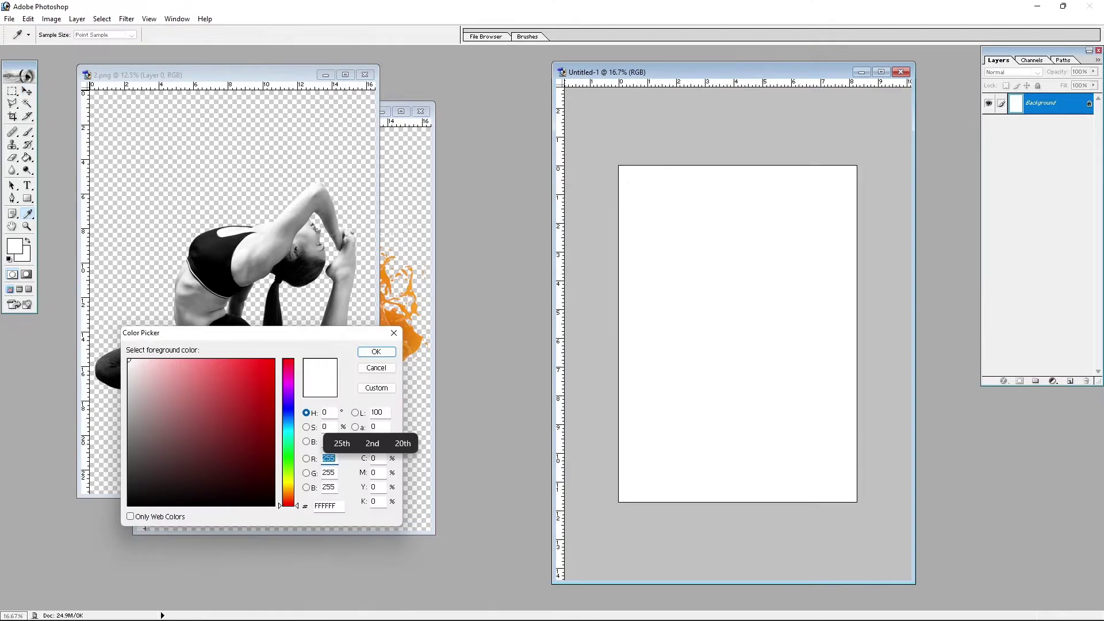
{"action": "left_click_drag", "start_coordinate": [292, 398], "coordinate": [291, 427]}
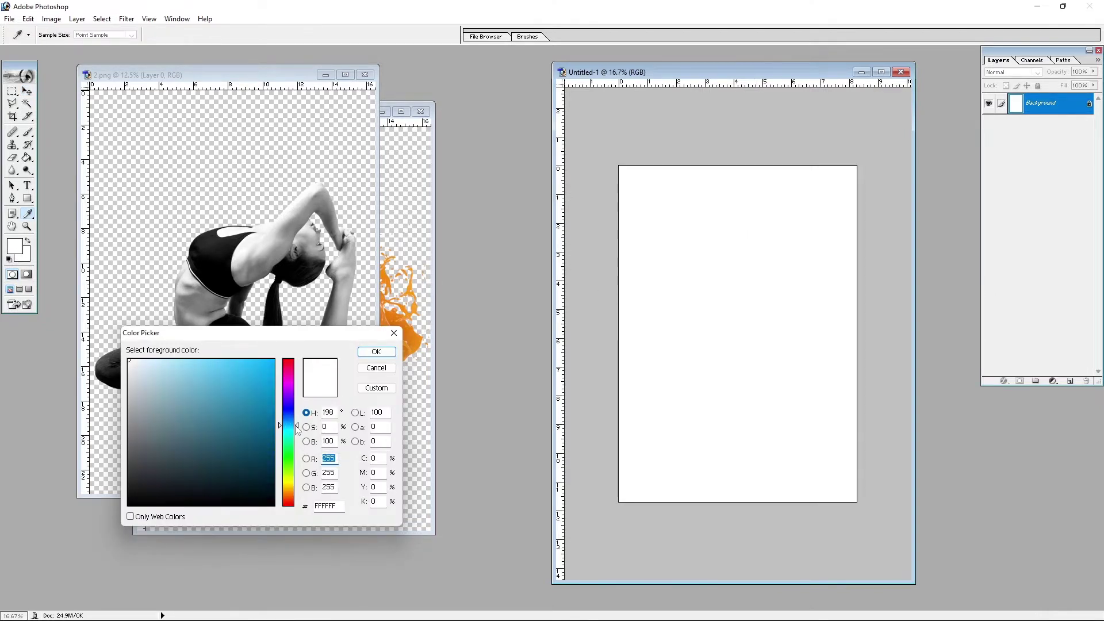
{"action": "left_click", "coordinate": [263, 418]}
{"action": "left_click", "coordinate": [377, 352]}
{"action": "key", "text": "g"}
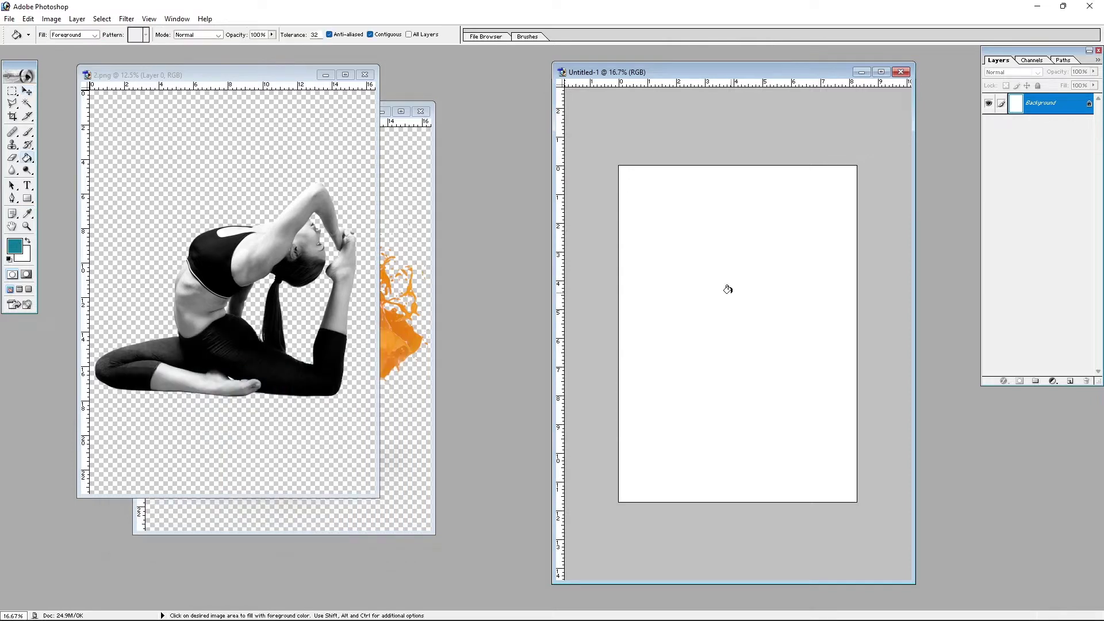
{"action": "left_click", "coordinate": [728, 289]}
Lower the teal's saturation and lightness with Hue/Saturation for a muted greyish teal.
{"action": "key", "text": "ctrl+u"}
{"action": "left_click_drag", "start_coordinate": [632, 31], "coordinate": [363, 226]}
{"action": "left_click_drag", "start_coordinate": [420, 273], "coordinate": [414, 273]}
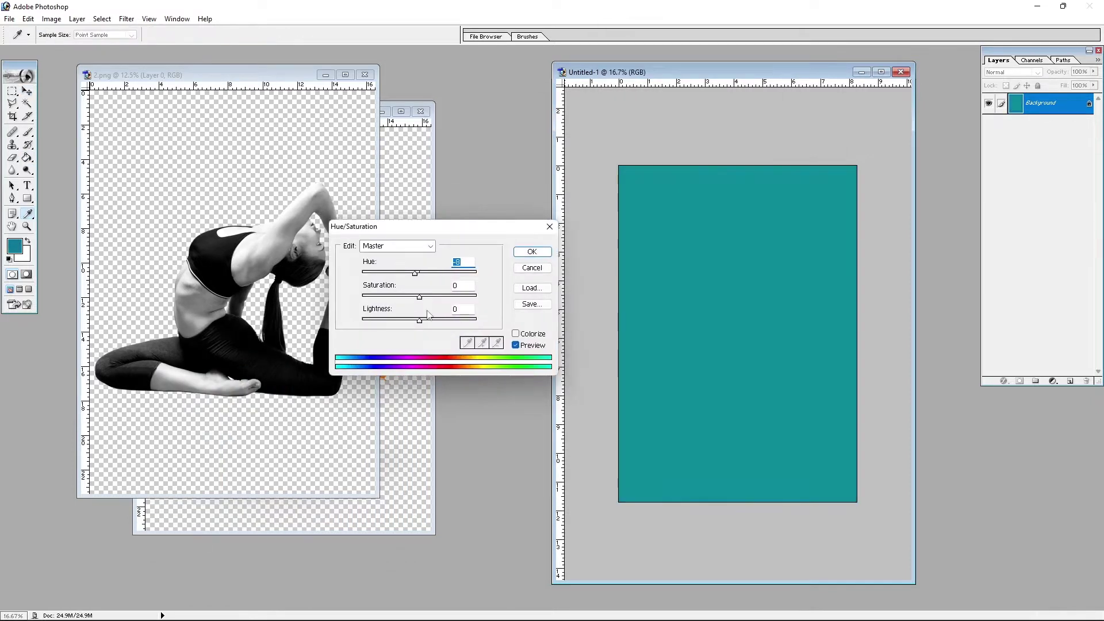
{"action": "left_click_drag", "start_coordinate": [420, 320], "coordinate": [412, 320]}
{"action": "mouse_move", "coordinate": [415, 272]}
{"action": "left_mouse_down"}
{"action": "mouse_move", "coordinate": [406, 296]}
{"action": "mouse_move", "coordinate": [416, 320]}
{"action": "left_mouse_up"}
{"action": "left_click_drag", "start_coordinate": [404, 296], "coordinate": [426, 324]}
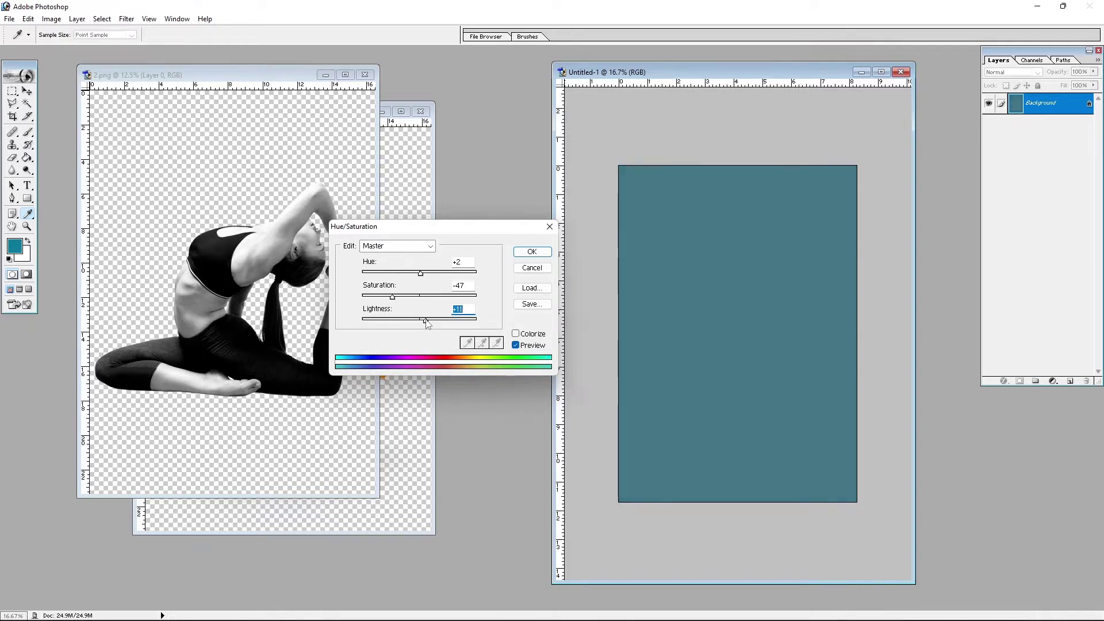
{"action": "left_click", "coordinate": [539, 255]}
{"action": "key", "text": "g"}
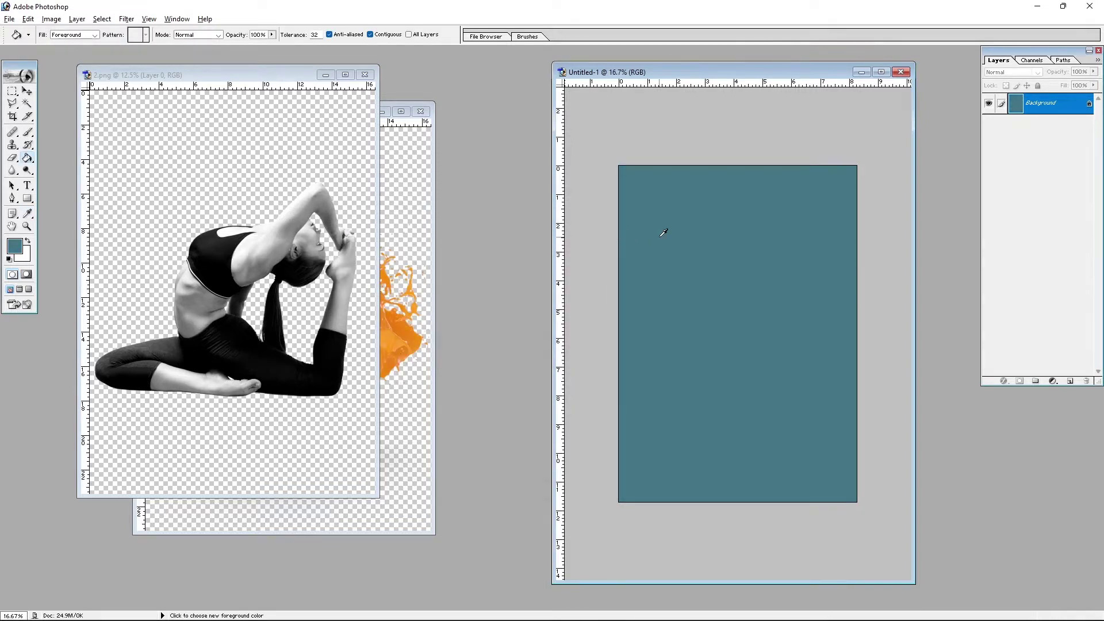
{"action": "key", "text": "ctrl+n"}
Create a new document and fill a top-left rectangle with teal #447586.
{"action": "key", "text": "Return"}
{"action": "key", "text": "v"}
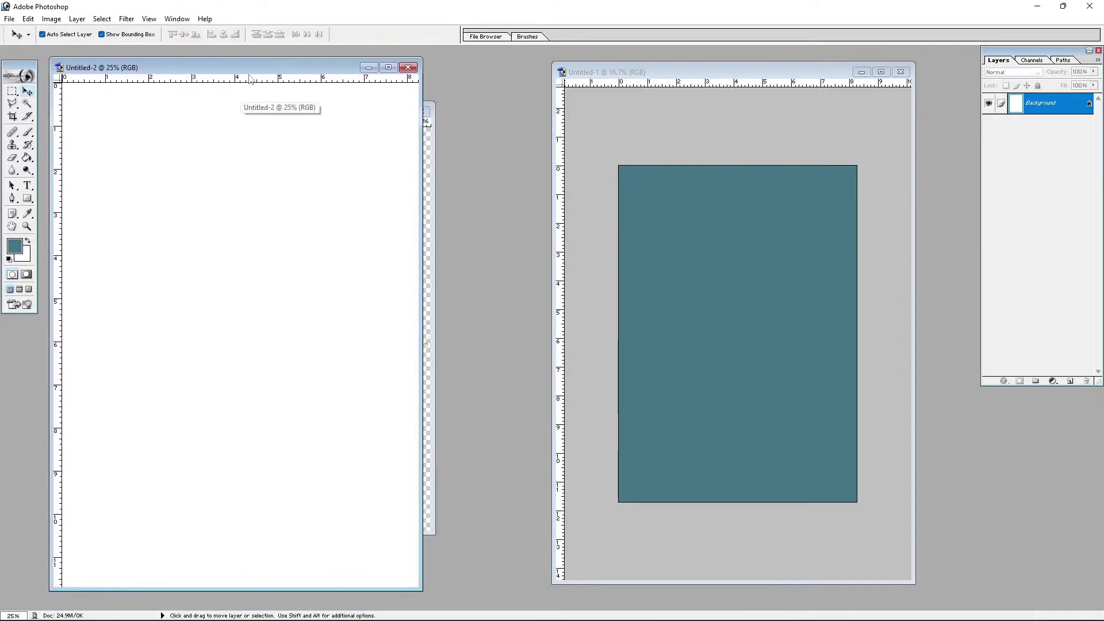
{"action": "left_click", "coordinate": [16, 247]}
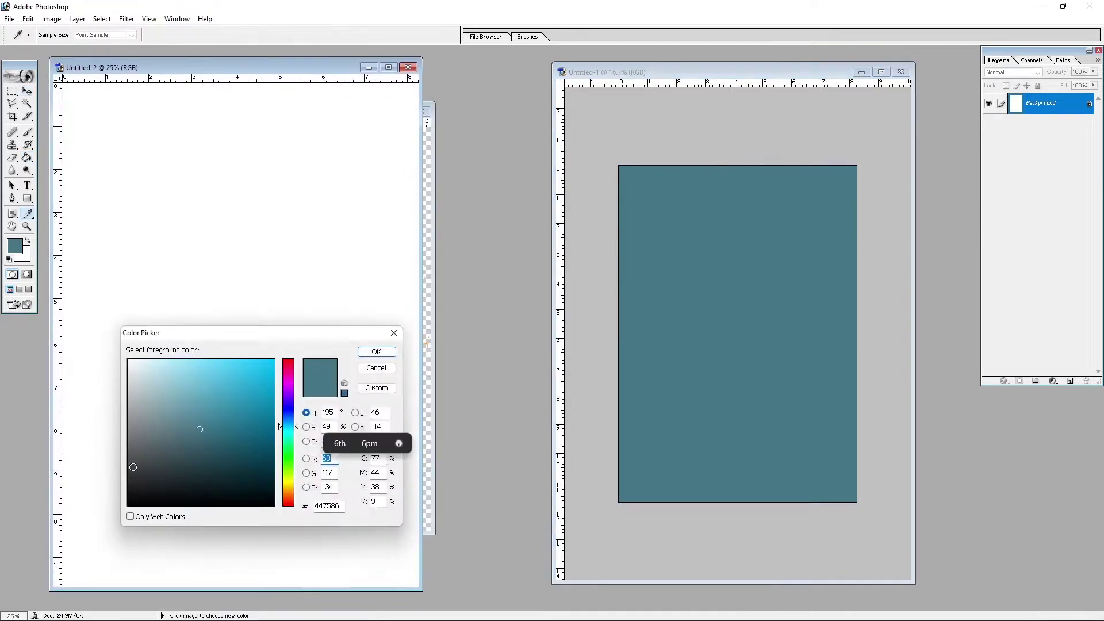
{"action": "left_click", "coordinate": [314, 506]}
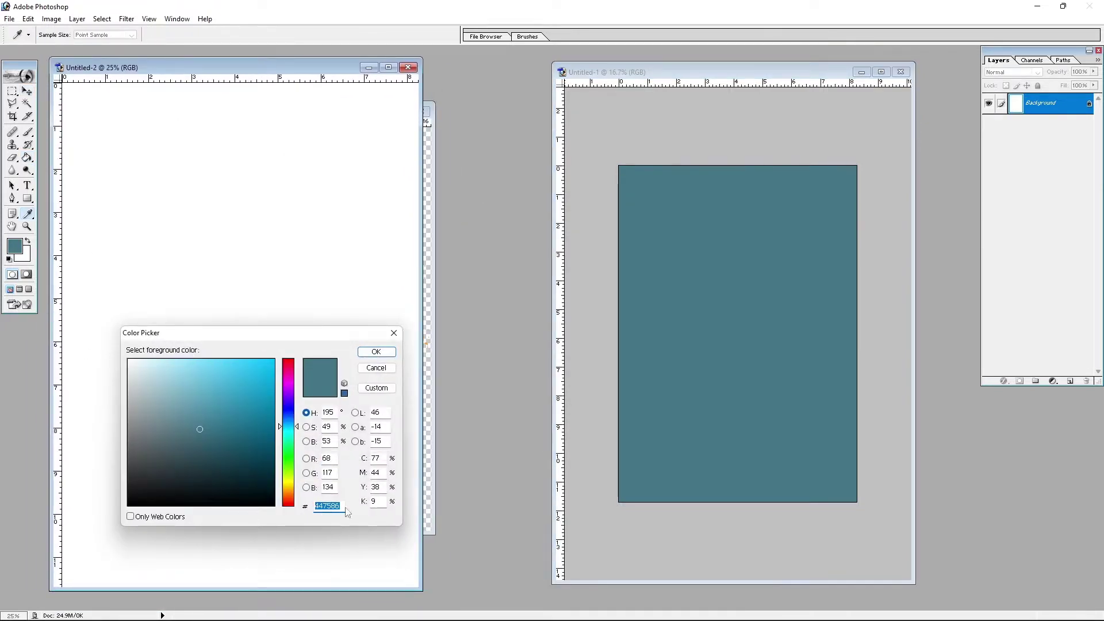
{"action": "left_click", "coordinate": [352, 197]}
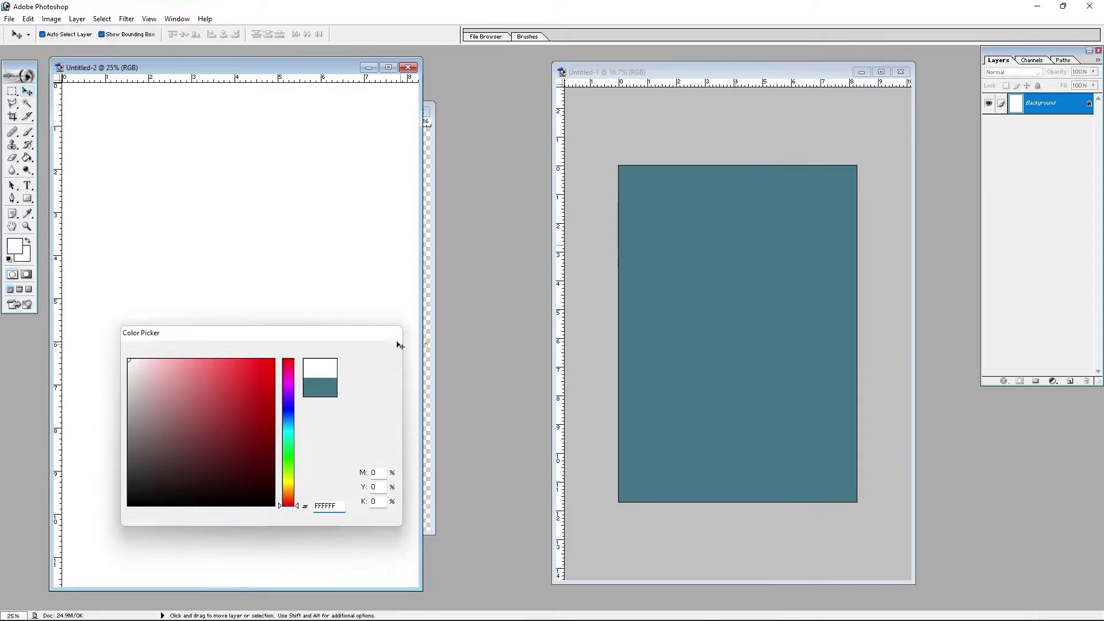
{"action": "left_click", "coordinate": [330, 506]}
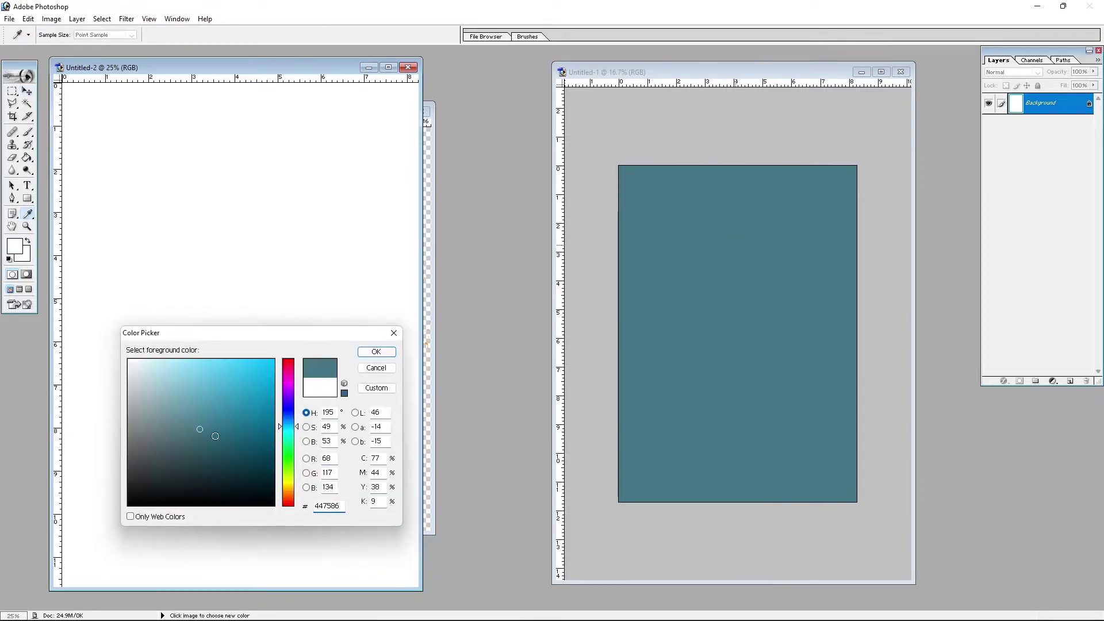
{"action": "left_click", "coordinate": [374, 352]}
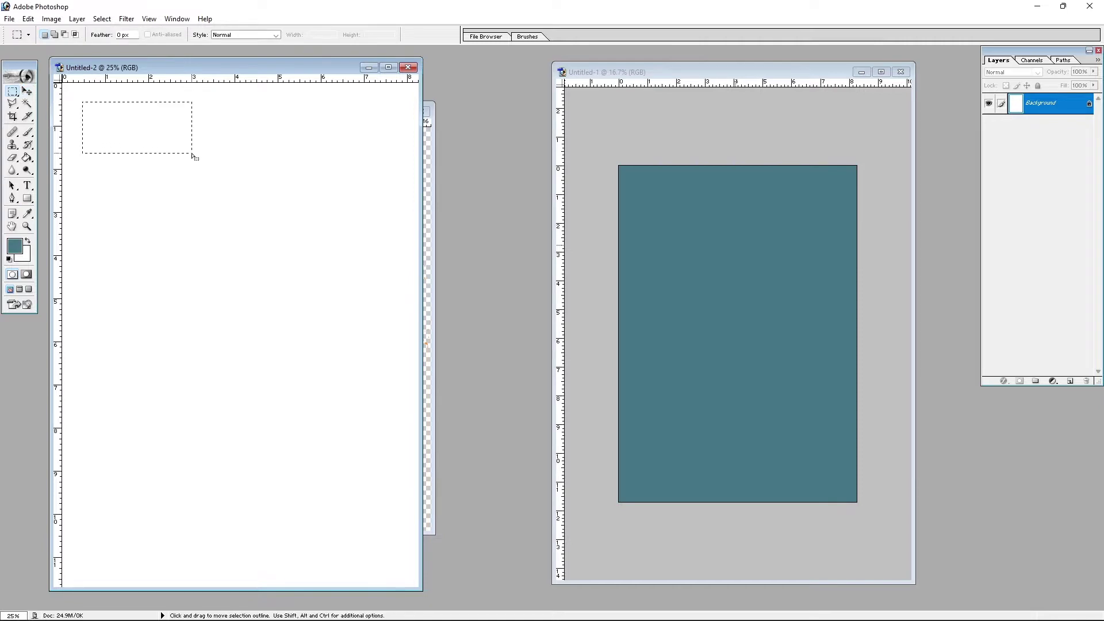
{"action": "key", "text": "alt+BackSpace"}
{"action": "key", "text": "ctrl+d"}
Drag the yoga woman and the orange splash images into the new document.
{"action": "key", "text": "v"}
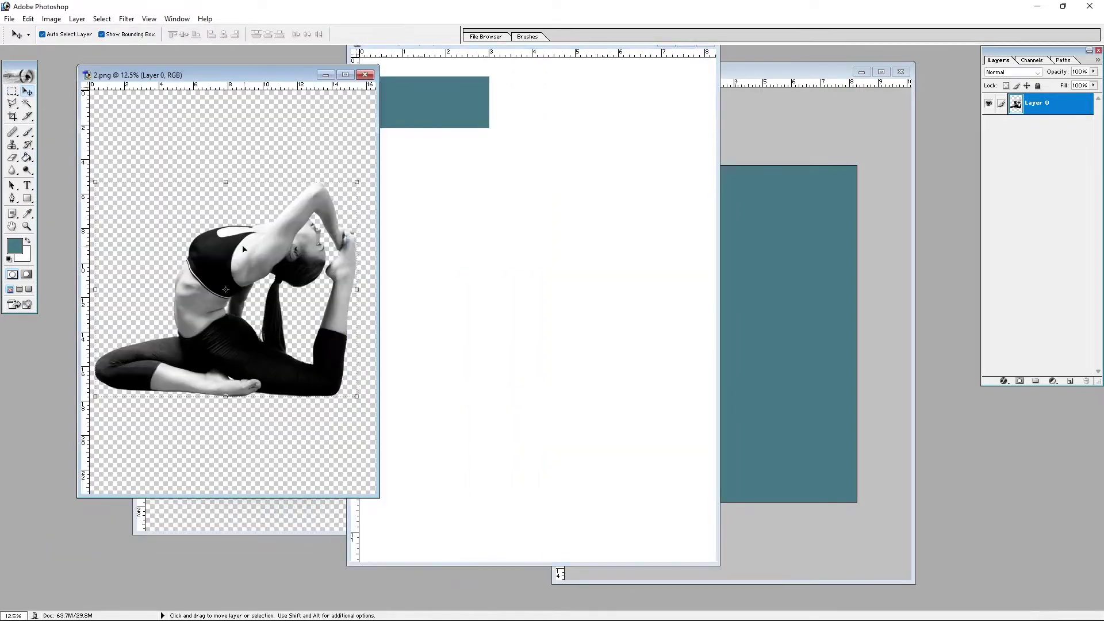
{"action": "left_click_drag", "start_coordinate": [230, 299], "coordinate": [502, 180]}
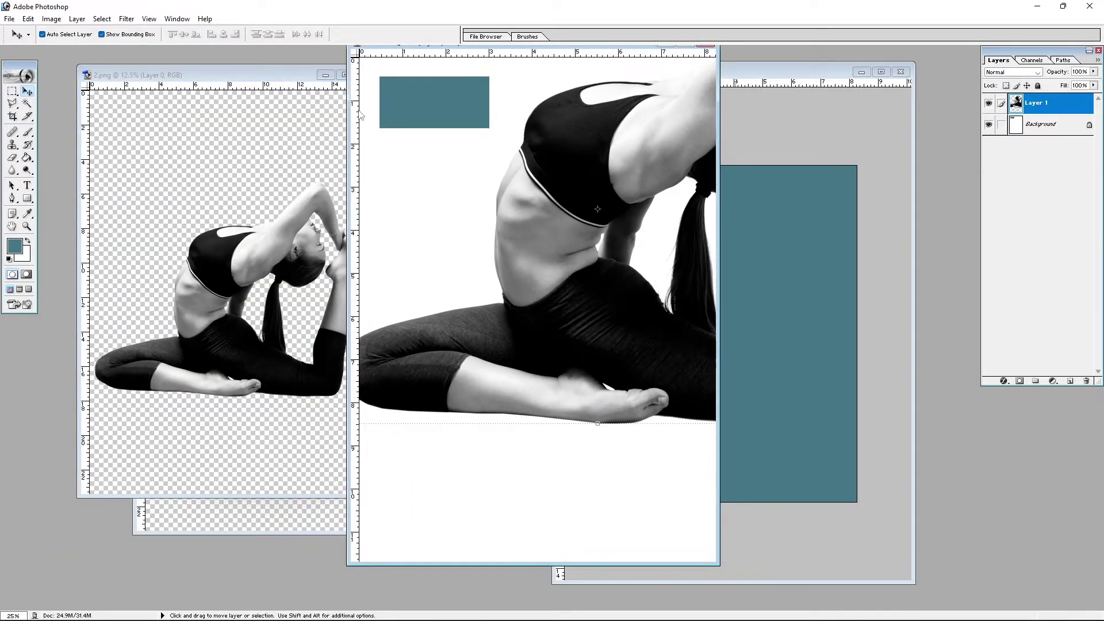
{"action": "left_click_drag", "start_coordinate": [248, 282], "coordinate": [493, 368]}
Create a black A4 document and select a square area mid-page.
{"action": "key", "text": "ctrl+n"}
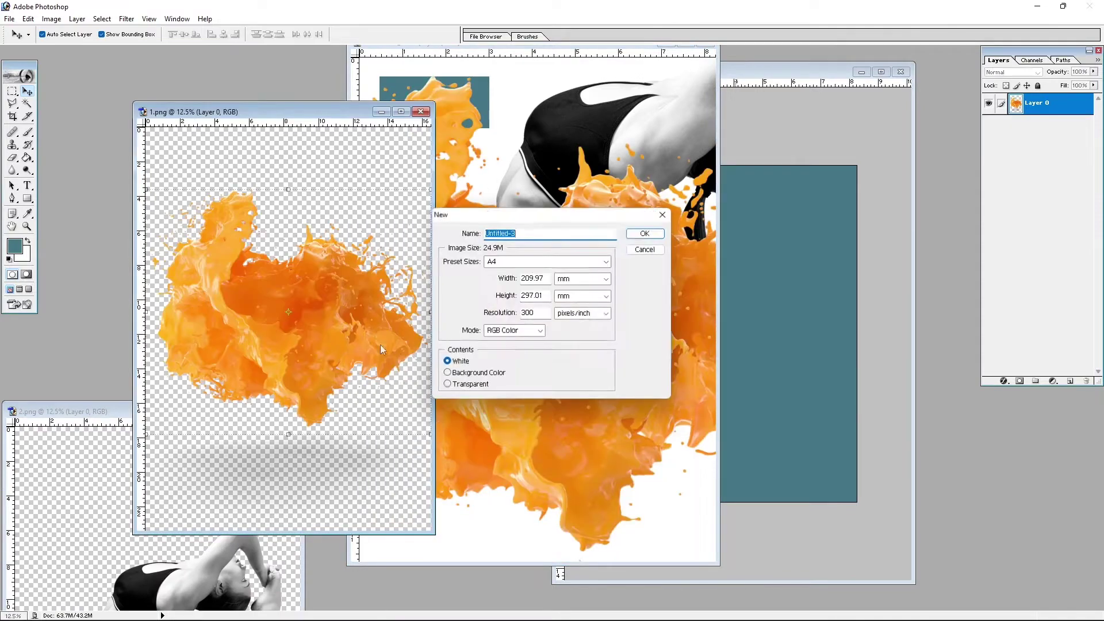
{"action": "key", "text": "Tab"}
{"action": "key", "text": "Return"}
{"action": "key", "text": "ctrl+i"}
{"action": "key", "text": "m"}
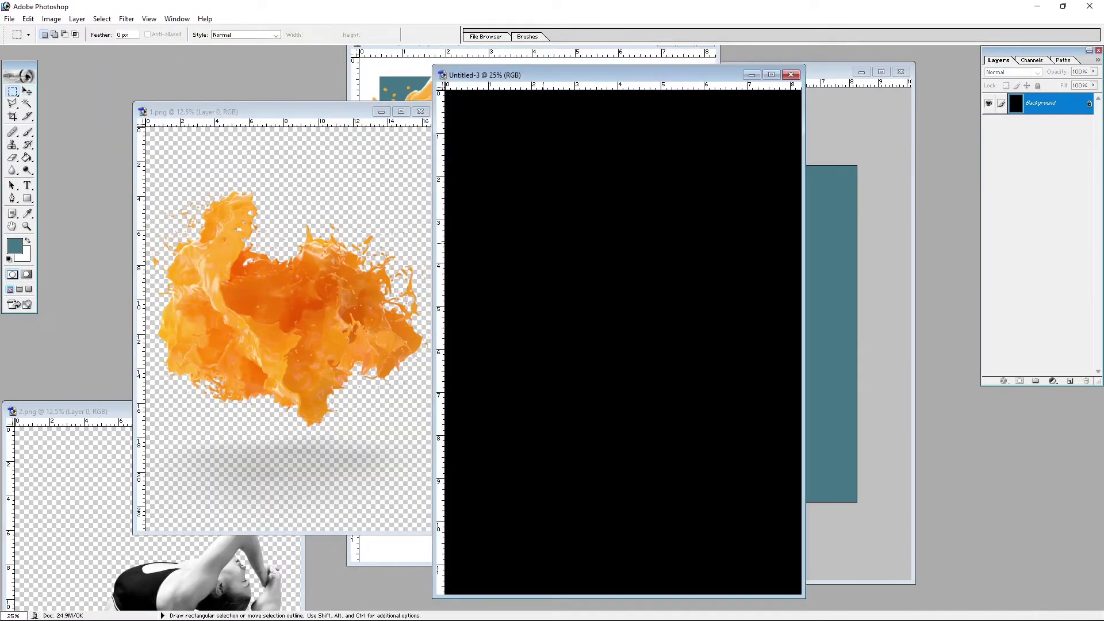
{"action": "left_click_drag", "start_coordinate": [513, 204], "coordinate": [731, 423]}
Stroke the square on a new layer, fill another layer's square white, and move it.
{"action": "left_click", "coordinate": [1070, 381]}
{"action": "key", "text": "v"}
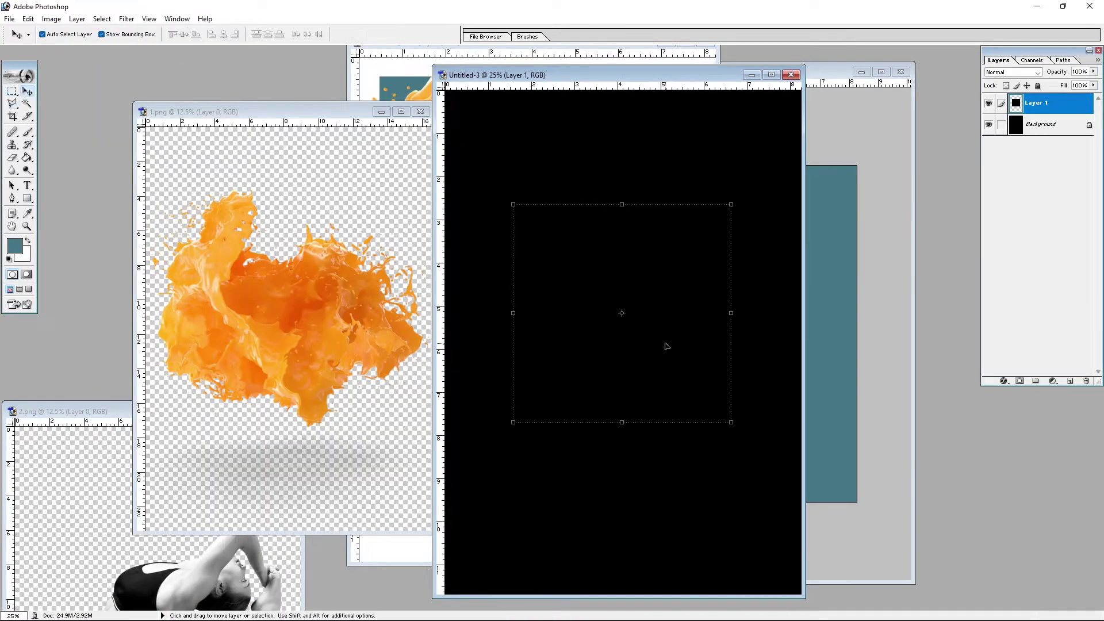
{"action": "key", "text": "alt+e"}
{"action": "key", "text": "s"}
{"action": "left_click", "coordinate": [519, 273]}
{"action": "left_click", "coordinate": [394, 334]}
{"action": "key", "text": "Return"}
{"action": "left_click", "coordinate": [1070, 382]}
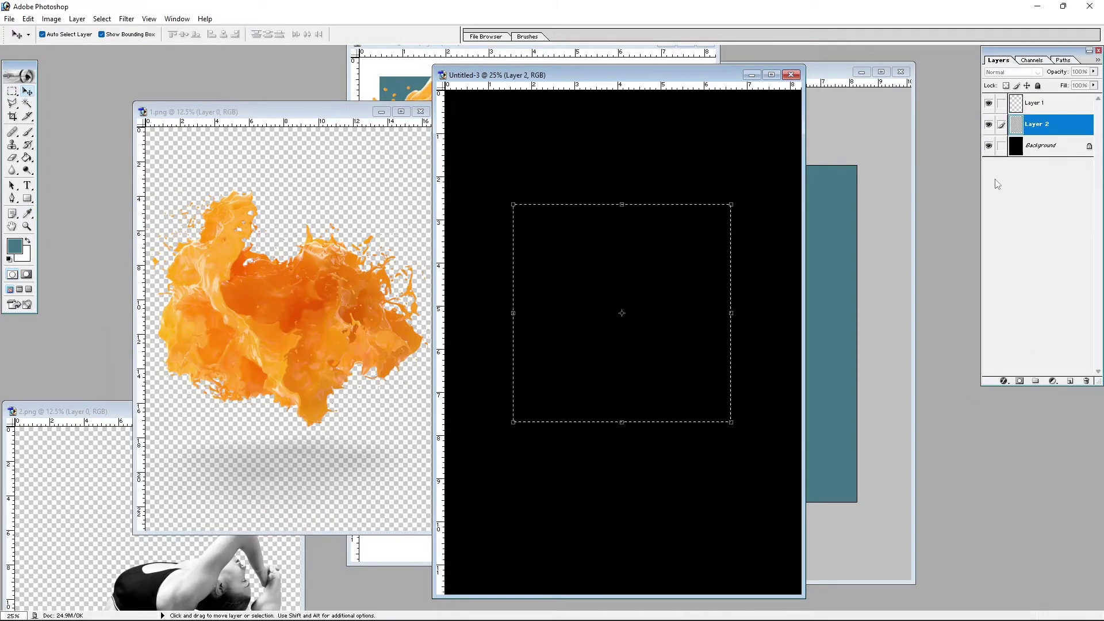
{"action": "key", "text": "ctrl+BackSpace"}
{"action": "left_click", "coordinate": [989, 146]}
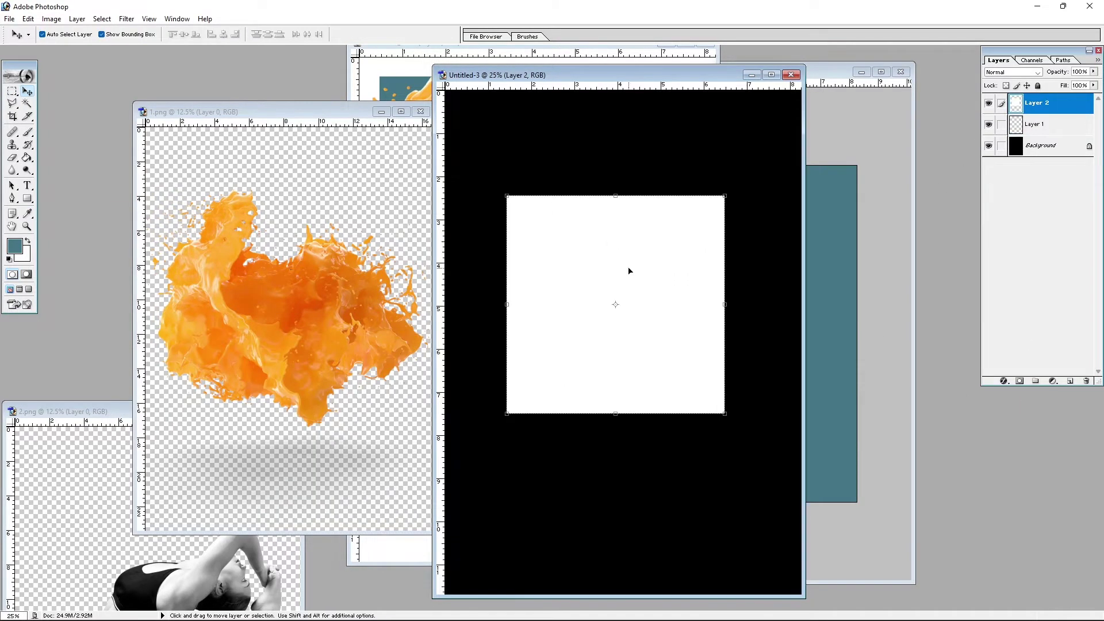
{"action": "left_click_drag", "start_coordinate": [670, 219], "coordinate": [661, 194]}
Add a vertical guide through the white square's centre and zoom in.
{"action": "left_click_drag", "start_coordinate": [440, 276], "coordinate": [605, 276]}
{"action": "left_click", "coordinate": [12, 103]}
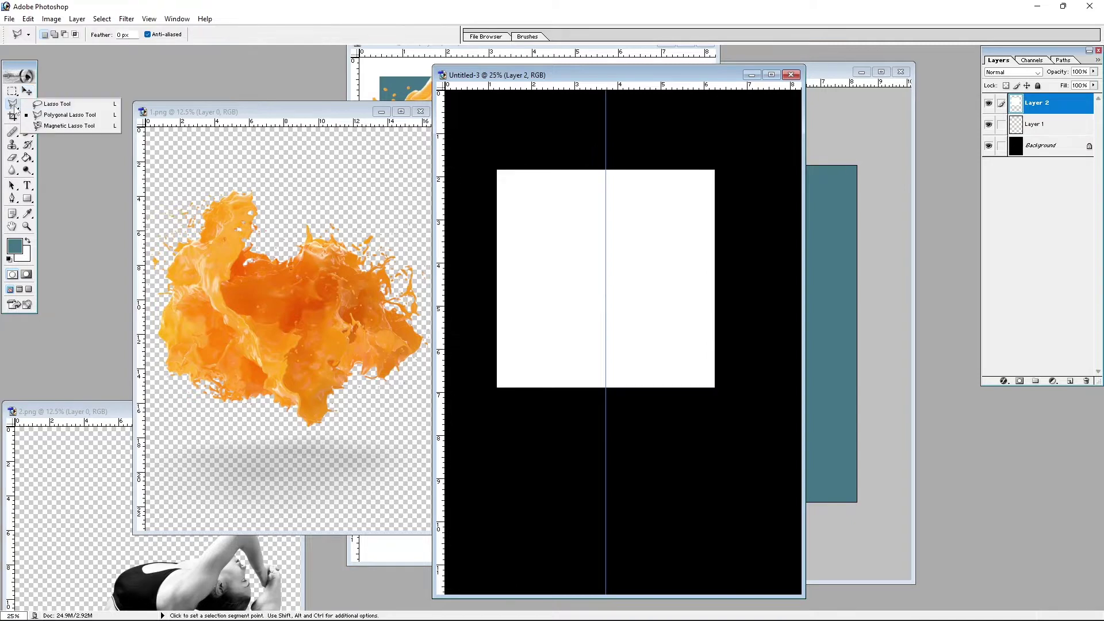
{"action": "left_click", "coordinate": [12, 199]}
{"action": "key", "text": "ctrl+plus"}
Draw a triangle path across the square, fill it white on Layer 3, and hide Layer 2.
{"action": "key", "text": "v"}
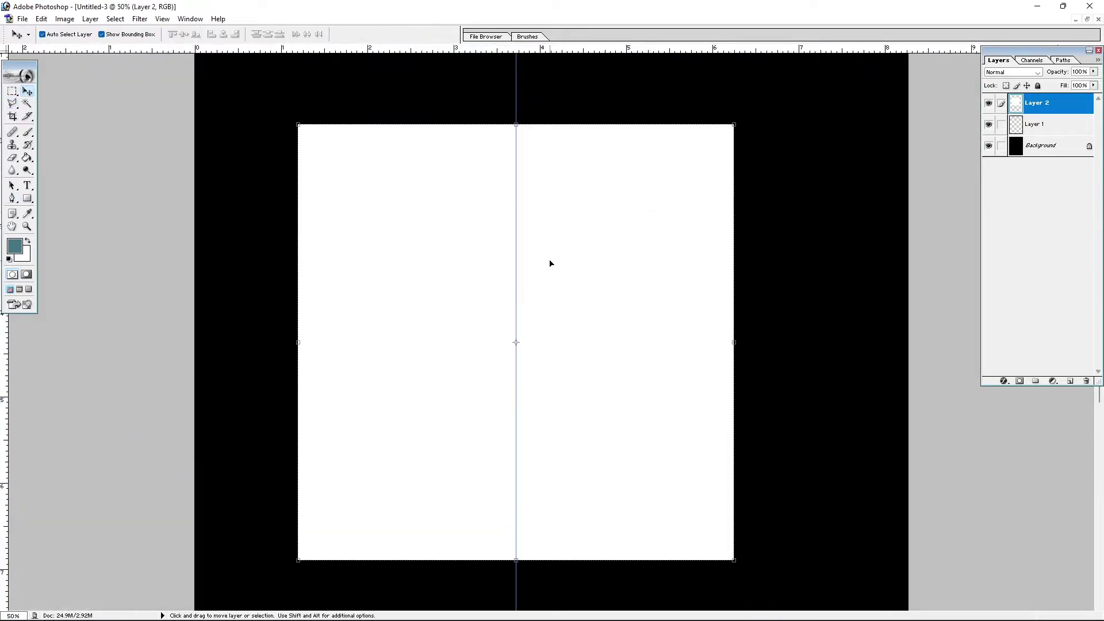
{"action": "key", "text": "p"}
{"action": "left_click", "coordinate": [57, 35]}
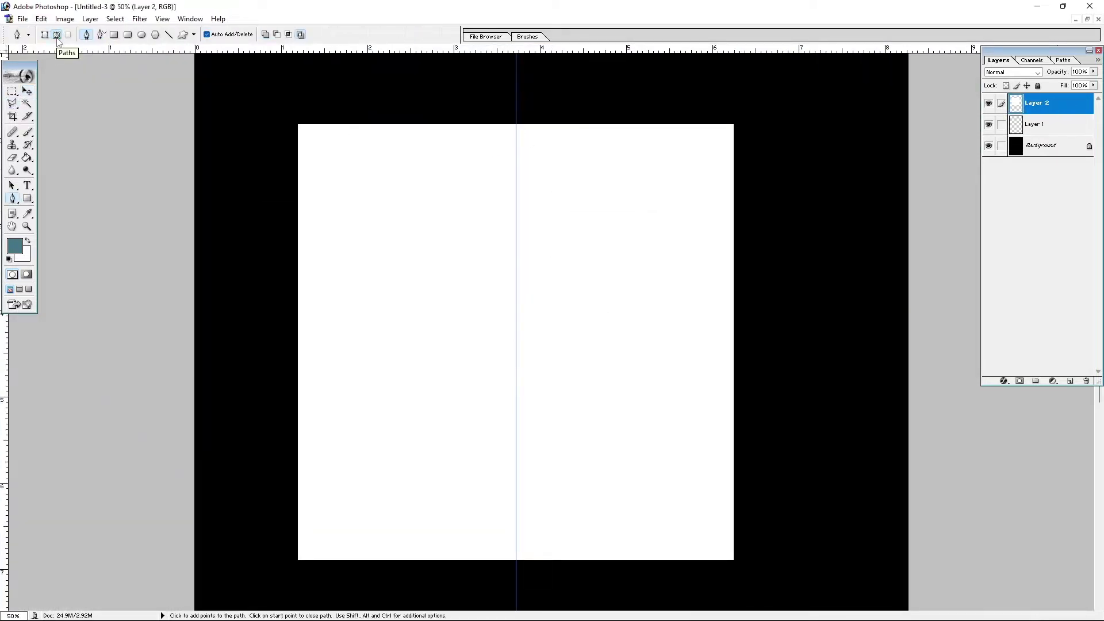
{"action": "left_click", "coordinate": [734, 560]}
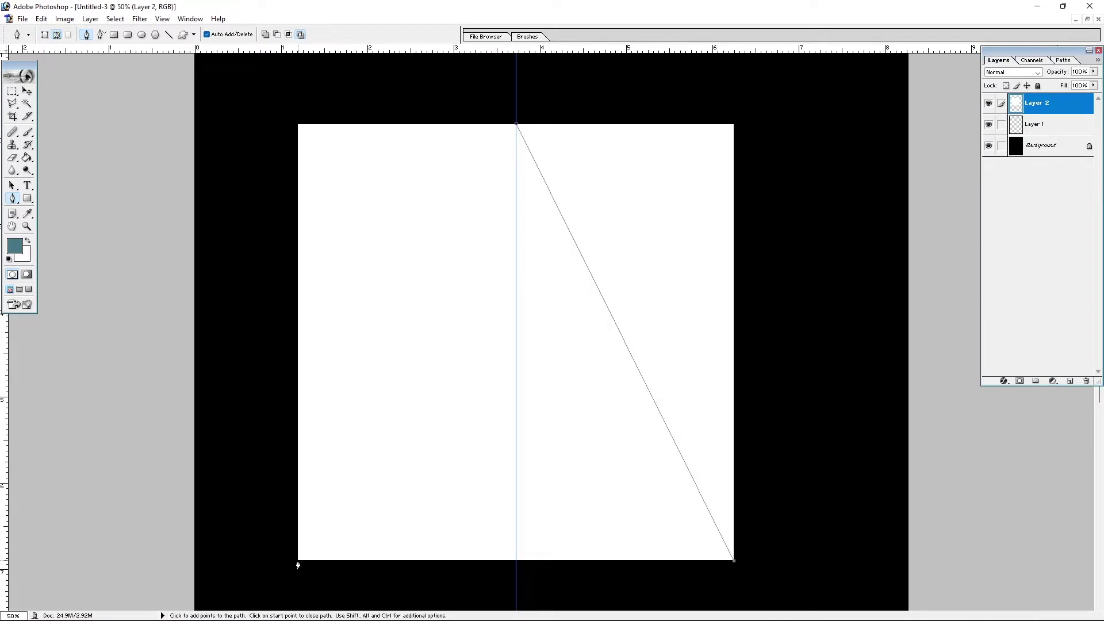
{"action": "key", "text": "ctrl+Return"}
{"action": "key", "text": "ctrl+shift+alt+n"}
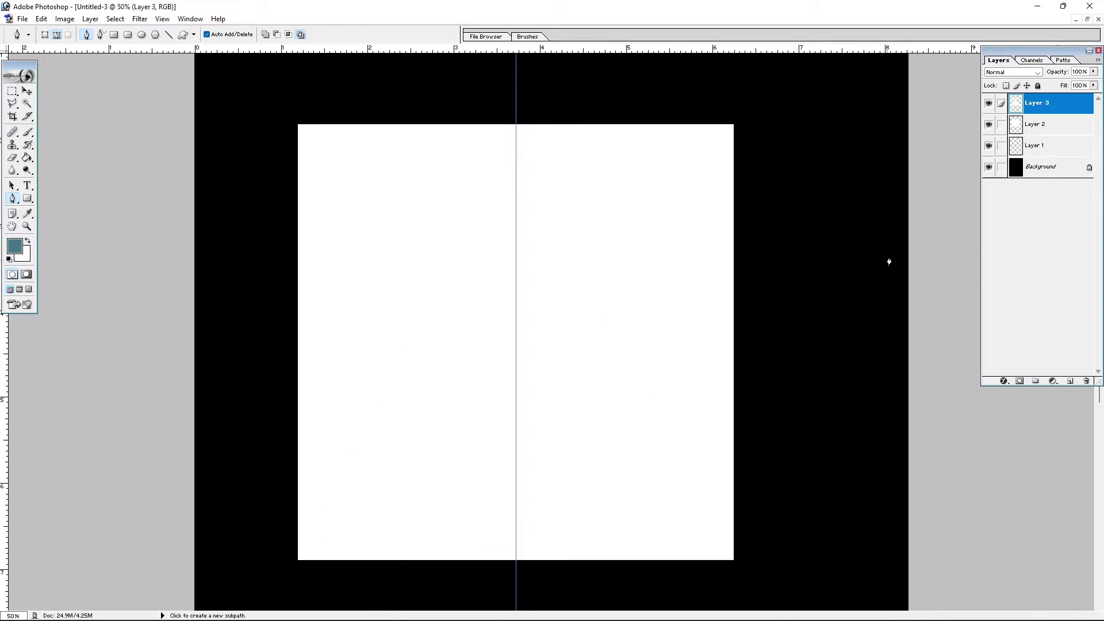
{"action": "left_click", "coordinate": [989, 125]}
{"action": "key", "text": "ctrl+BackSpace"}
{"action": "key", "text": "v"}
{"action": "key", "text": "shift+Up"}
{"action": "key", "text": "shift+Up"}
{"action": "key", "text": "shift+Up"}
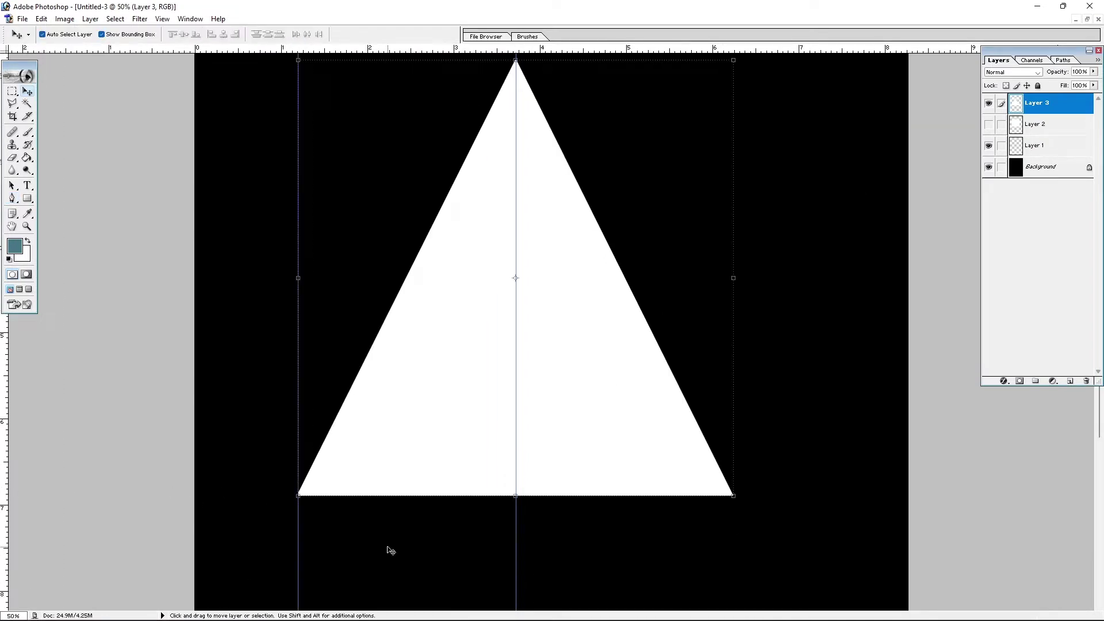
{"action": "key", "text": "ctrl+minus"}
Rotate the triangle, add a horizontal guide at its base, and align it to the guides.
{"action": "left_click_drag", "start_coordinate": [382, 551], "coordinate": [382, 47]}
{"action": "key", "text": "ctrl+t"}
{"action": "left_click_drag", "start_coordinate": [774, 406], "coordinate": [779, 213]}
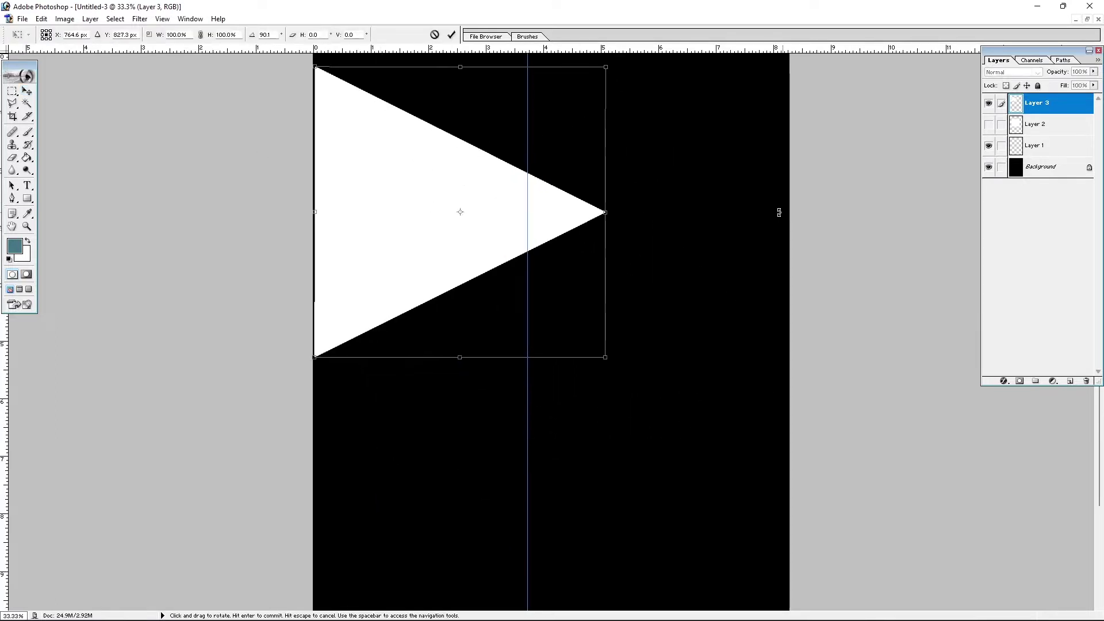
{"action": "key", "text": "Return"}
{"action": "key", "text": "shift+Up"}
{"action": "key", "text": "shift+Up"}
{"action": "key", "text": "shift+Up"}
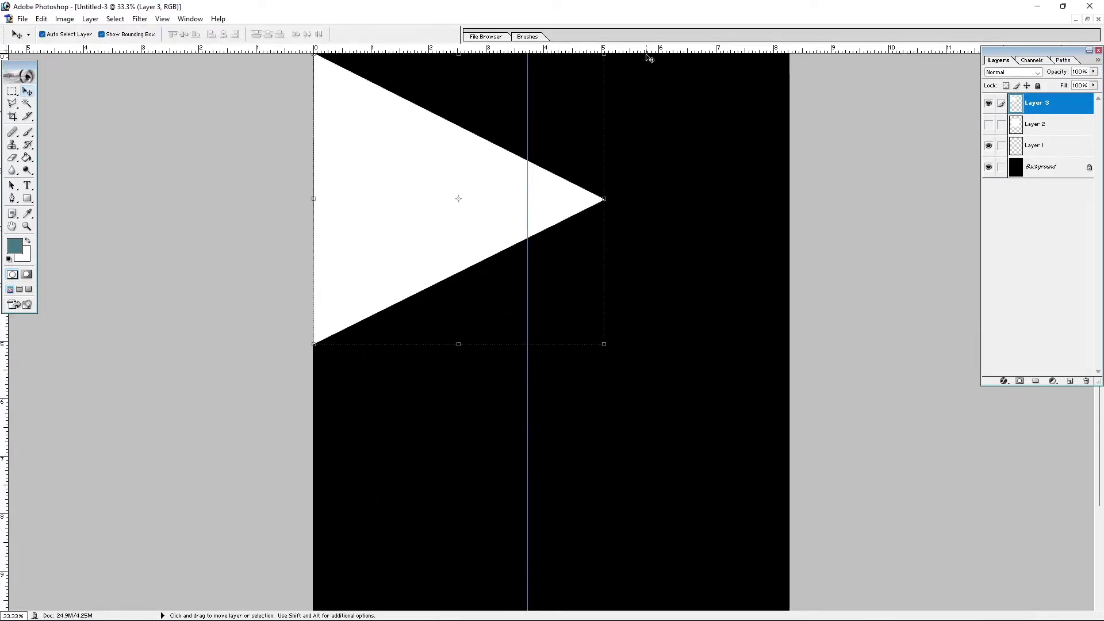
{"action": "left_click", "coordinate": [649, 57]}
{"action": "left_click_drag", "start_coordinate": [612, 49], "coordinate": [612, 339]}
{"action": "left_click_drag", "start_coordinate": [323, 344], "coordinate": [324, 341]}
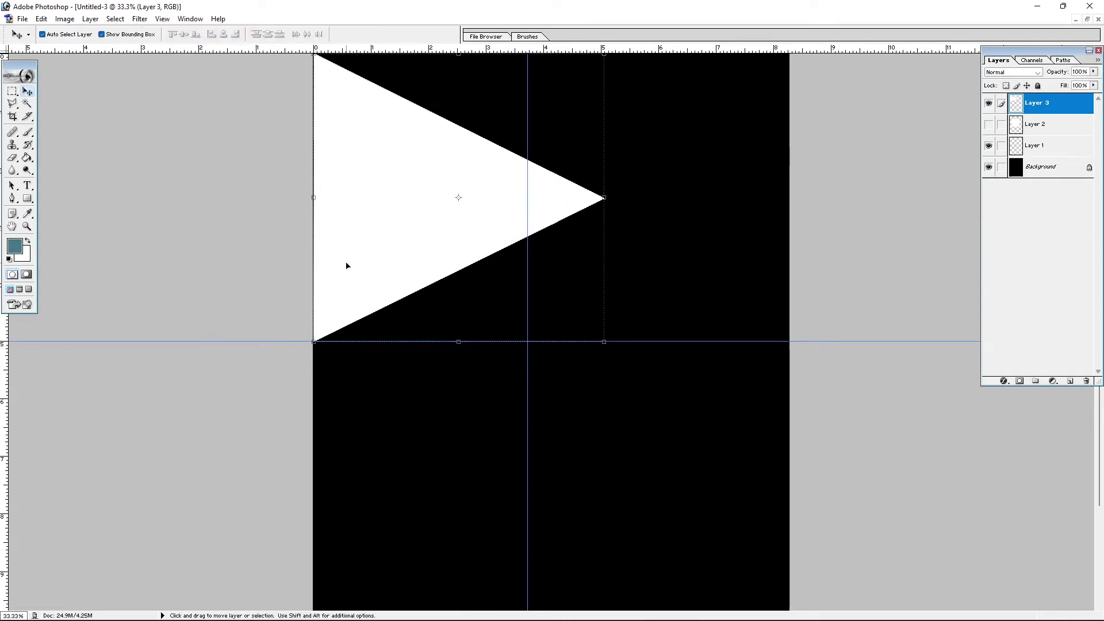
{"action": "left_click_drag", "start_coordinate": [346, 265], "coordinate": [562, 265]}
{"action": "left_click_drag", "start_coordinate": [533, 493], "coordinate": [415, 493]}
{"action": "left_click_drag", "start_coordinate": [597, 190], "coordinate": [480, 190]}
Keep the triangle upright and fill its portion below the guide with teal.
{"action": "key", "text": "ctrl+plus"}
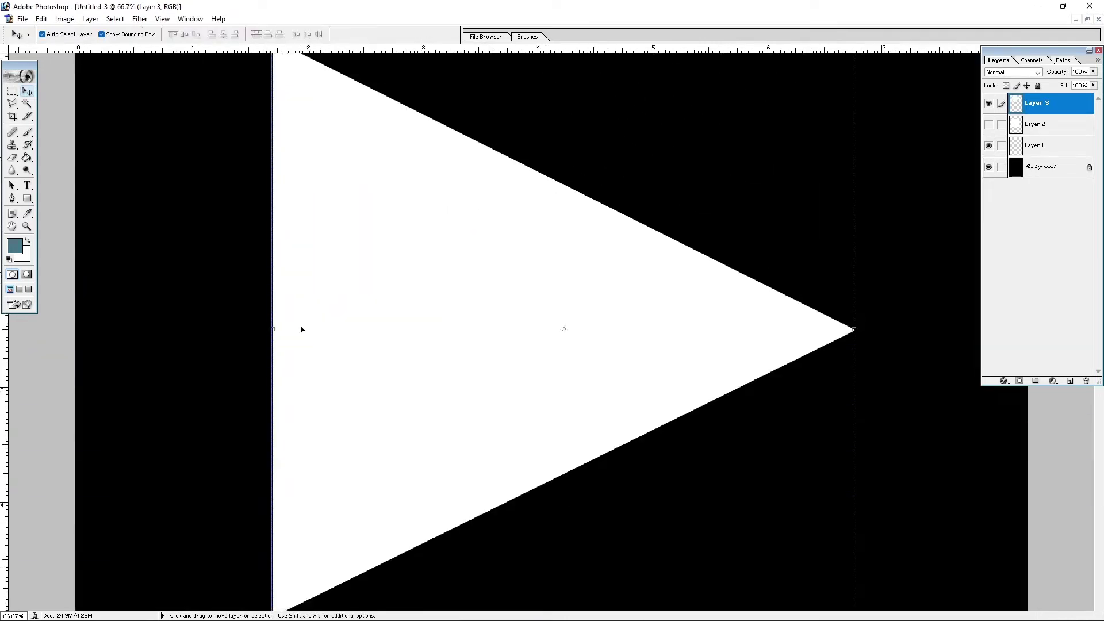
{"action": "scroll", "coordinate": [305, 288], "scroll_direction": "down", "scroll_amount": 3}
{"action": "key", "text": "ctrl+minus"}
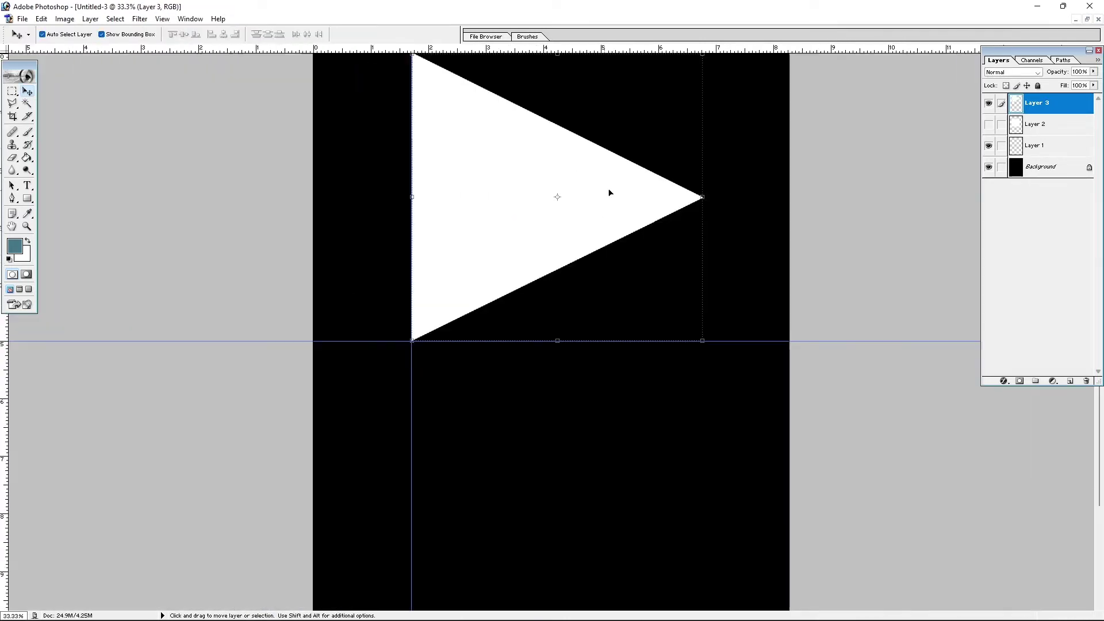
{"action": "left_click_drag", "start_coordinate": [711, 196], "coordinate": [682, 175]}
{"action": "key", "text": "Return"}
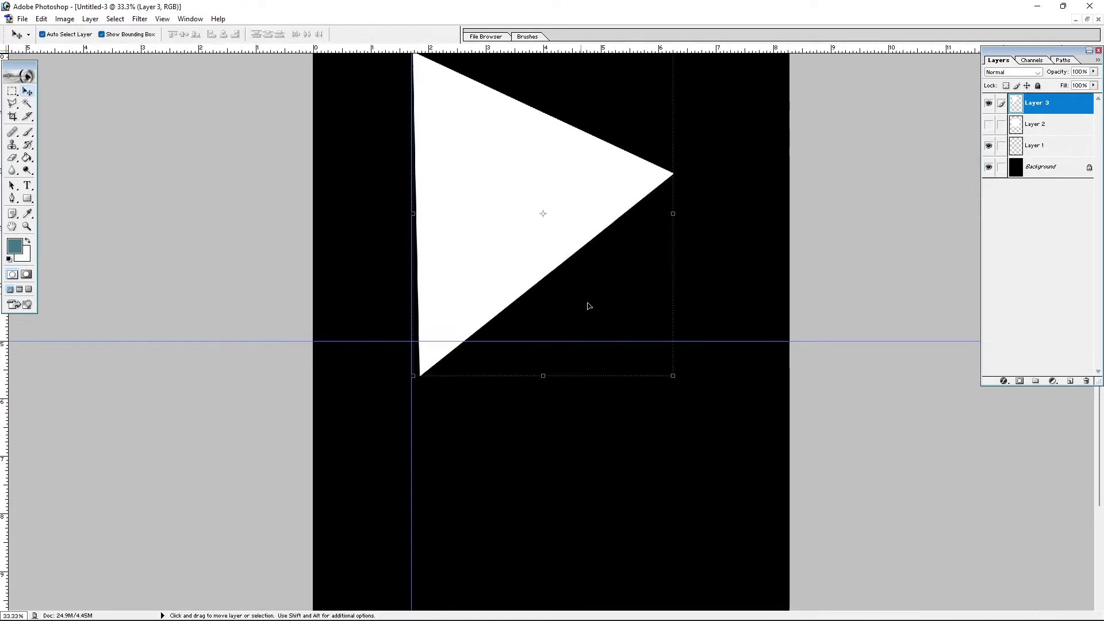
{"action": "key", "text": "ctrl+z"}
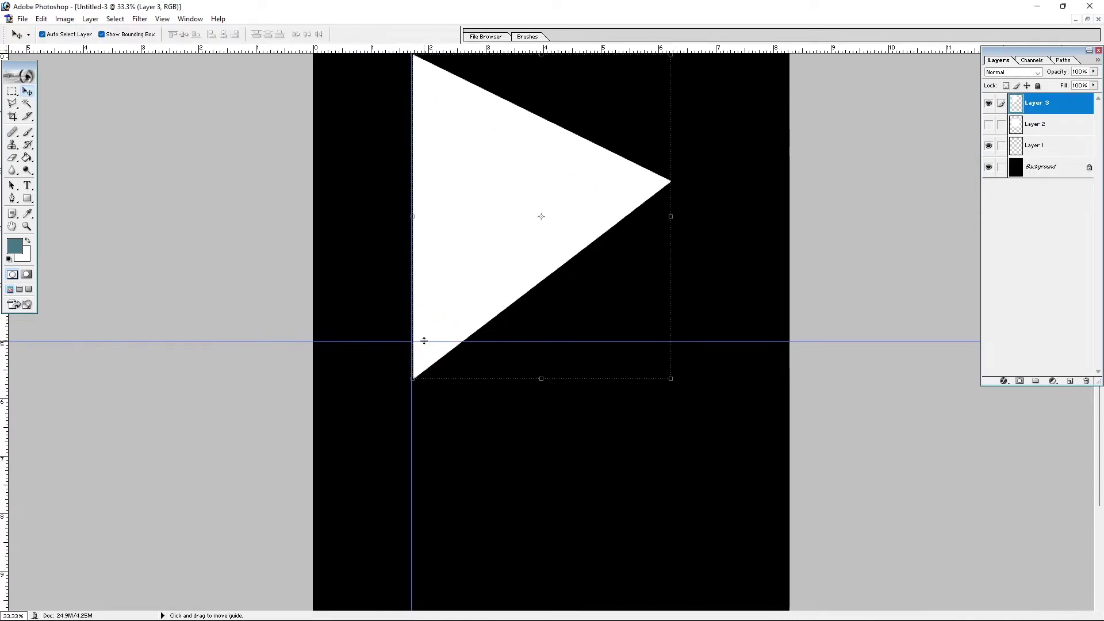
{"action": "key", "text": "m"}
{"action": "key", "text": "ctrl+plus"}
{"action": "left_click_drag", "start_coordinate": [333, 217], "coordinate": [628, 422]}
{"action": "key", "text": "shift+alt+BackSpace"}
{"action": "key", "text": "ctrl+d"}
{"action": "key", "text": "ctrl+minus"}
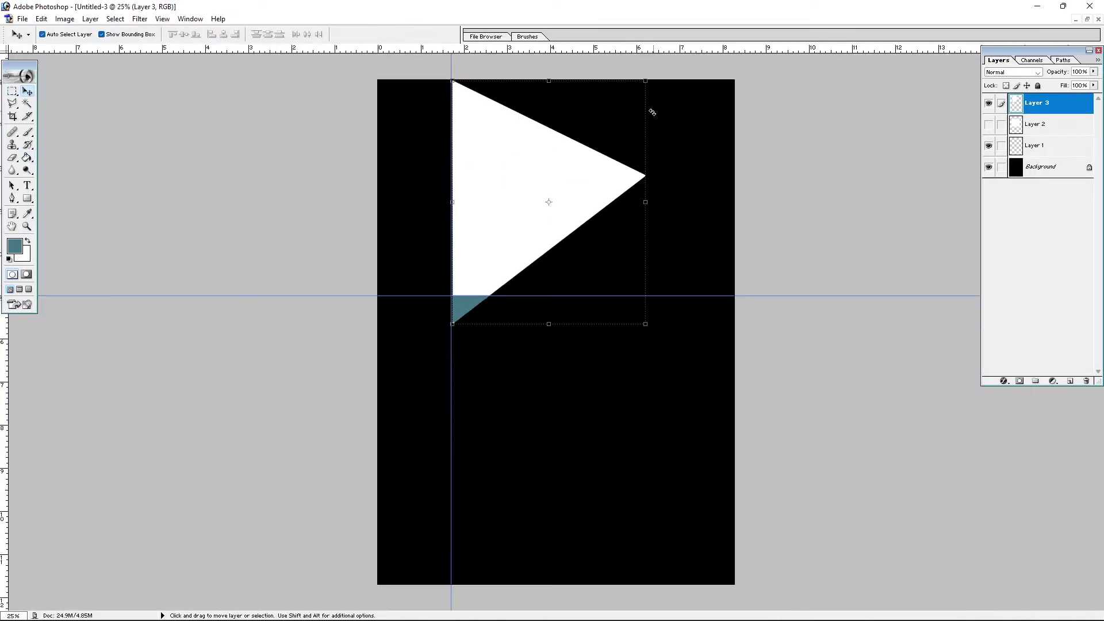
Flip the triangle vertically and move it up to the canvas top.
{"action": "left_click_drag", "start_coordinate": [653, 113], "coordinate": [562, 201]}
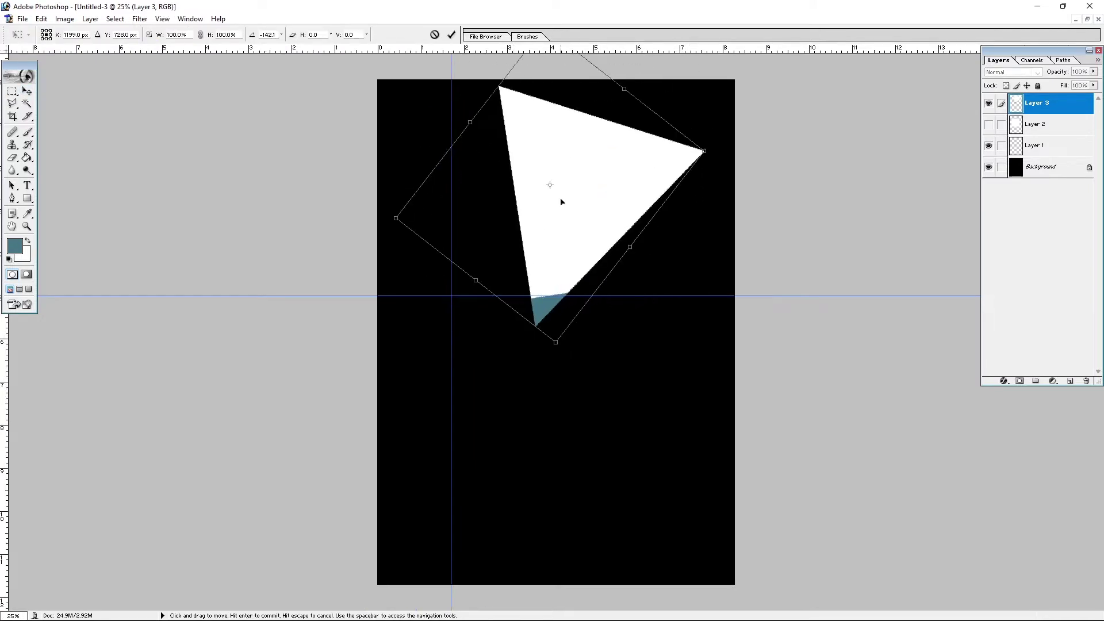
{"action": "right_click", "coordinate": [508, 237]}
{"action": "left_click", "coordinate": [532, 385]}
{"action": "key", "text": "Return"}
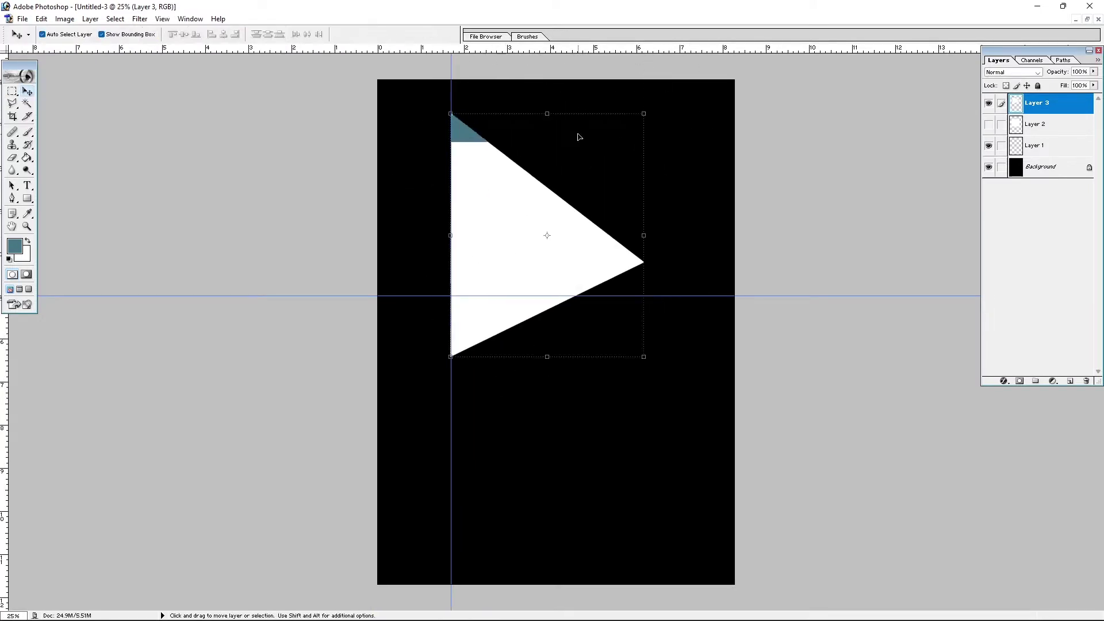
{"action": "key", "text": "ctrl+t"}
{"action": "left_click_drag", "start_coordinate": [530, 225], "coordinate": [481, 178]}
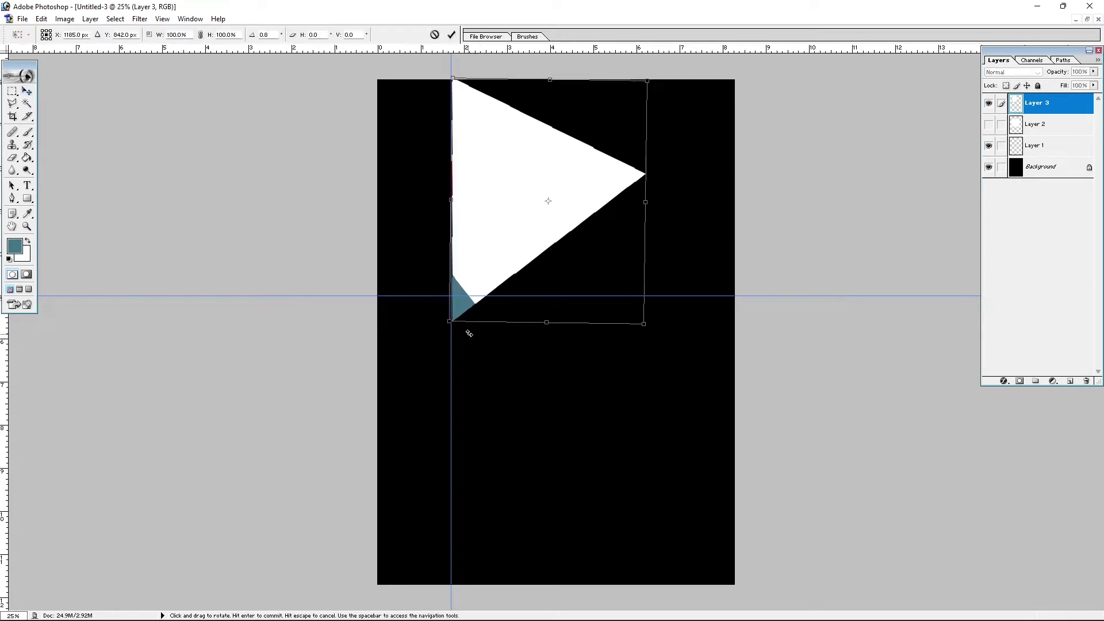
{"action": "key", "text": "Return"}
Fill the teal corner of the triangle with light blue.
{"action": "key", "text": "ctrl+plus"}
{"action": "key", "text": "m"}
{"action": "left_click_drag", "start_coordinate": [457, 348], "coordinate": [330, 269]}
{"action": "key", "text": "g"}
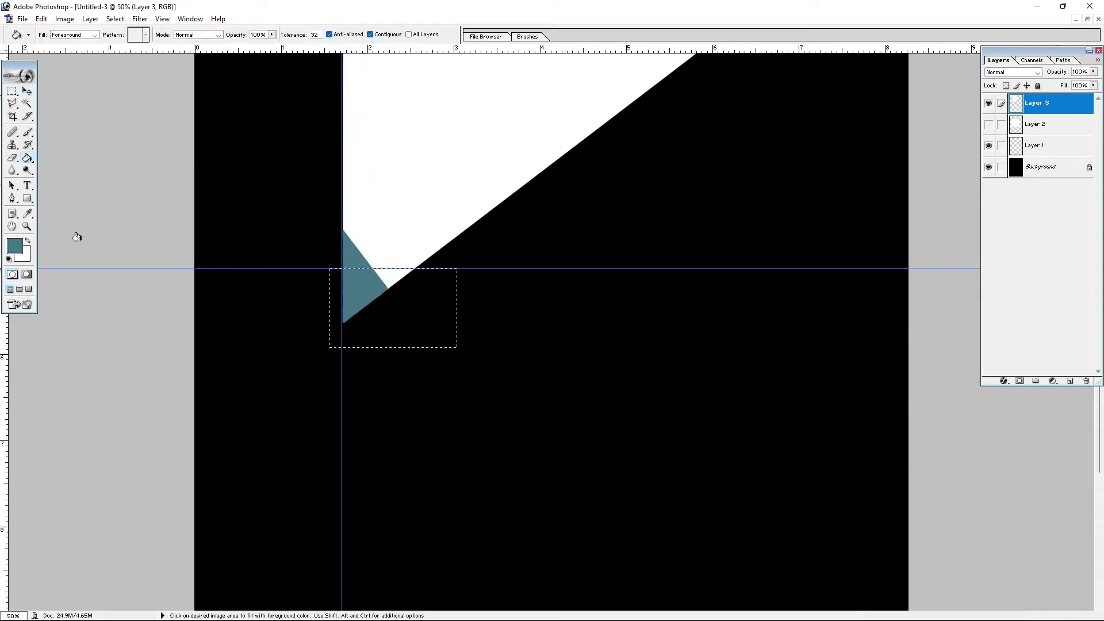
{"action": "left_click", "coordinate": [14, 246]}
{"action": "left_click", "coordinate": [380, 342]}
{"action": "left_click", "coordinate": [357, 296]}
{"action": "key", "text": "ctrl+d"}
{"action": "key", "text": "ctrl+minus"}
{"action": "key", "text": "v"}
Rotate the triangle upright onto the top guide and zoom in to inspect its coloured tip.
{"action": "left_click_drag", "start_coordinate": [518, 173], "coordinate": [568, 339]}
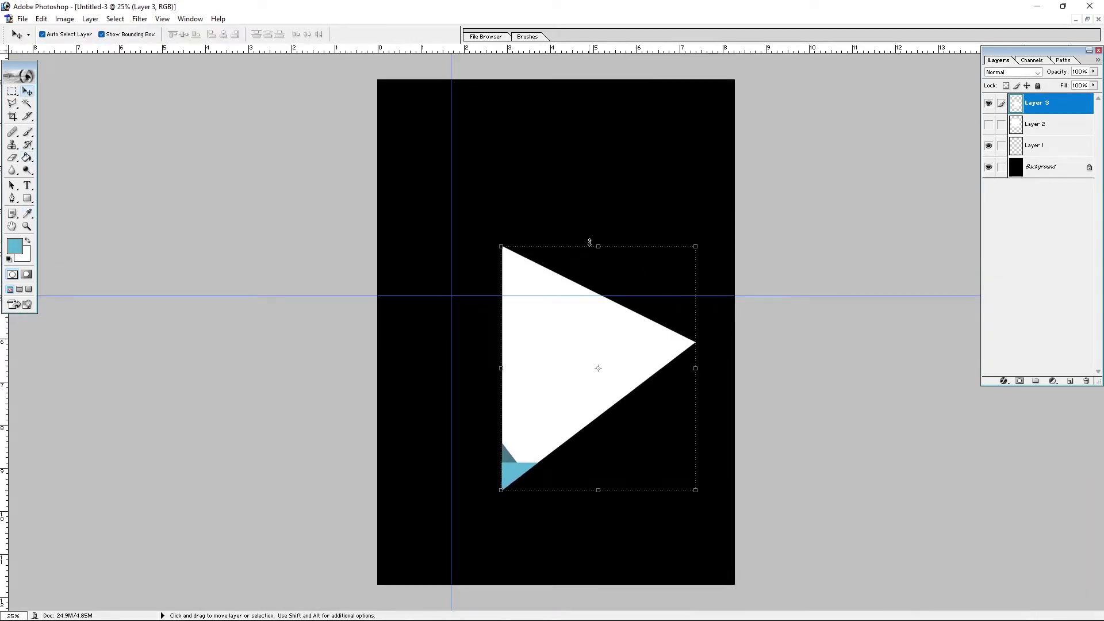
{"action": "left_click_drag", "start_coordinate": [589, 242], "coordinate": [660, 463]}
{"action": "left_click_drag", "start_coordinate": [644, 416], "coordinate": [609, 234]}
{"action": "key", "text": "Return"}
{"action": "key", "text": "ctrl+plus"}
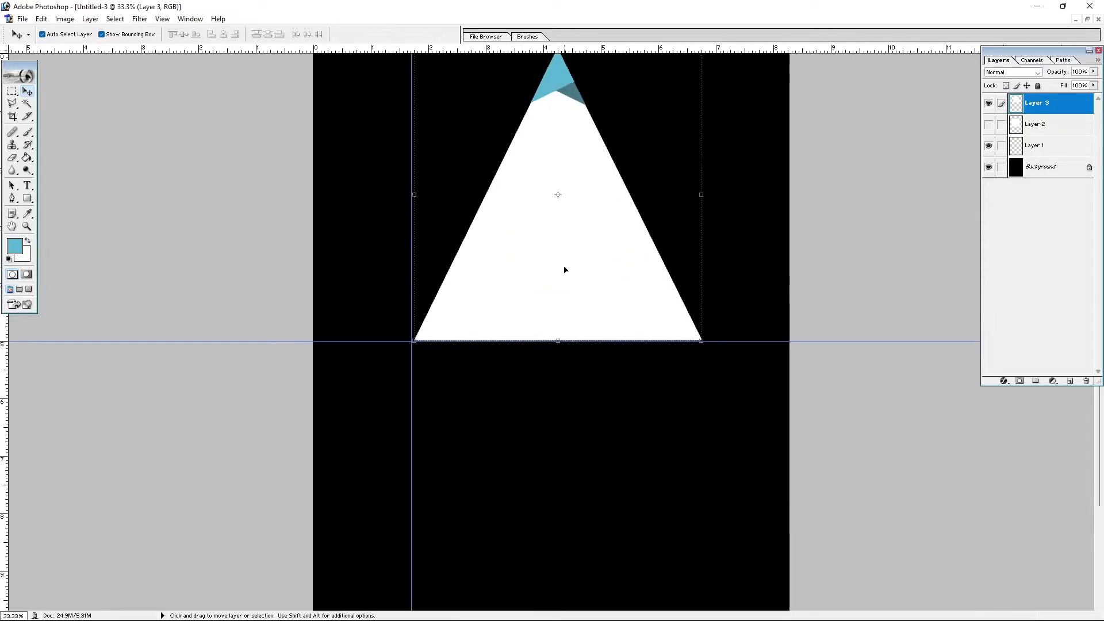
{"action": "key", "text": "ctrl+plus"}
{"action": "key", "text": "ctrl+minus"}
{"action": "key", "text": "z"}
{"action": "left_click_drag", "start_coordinate": [532, 98], "coordinate": [604, 138]}
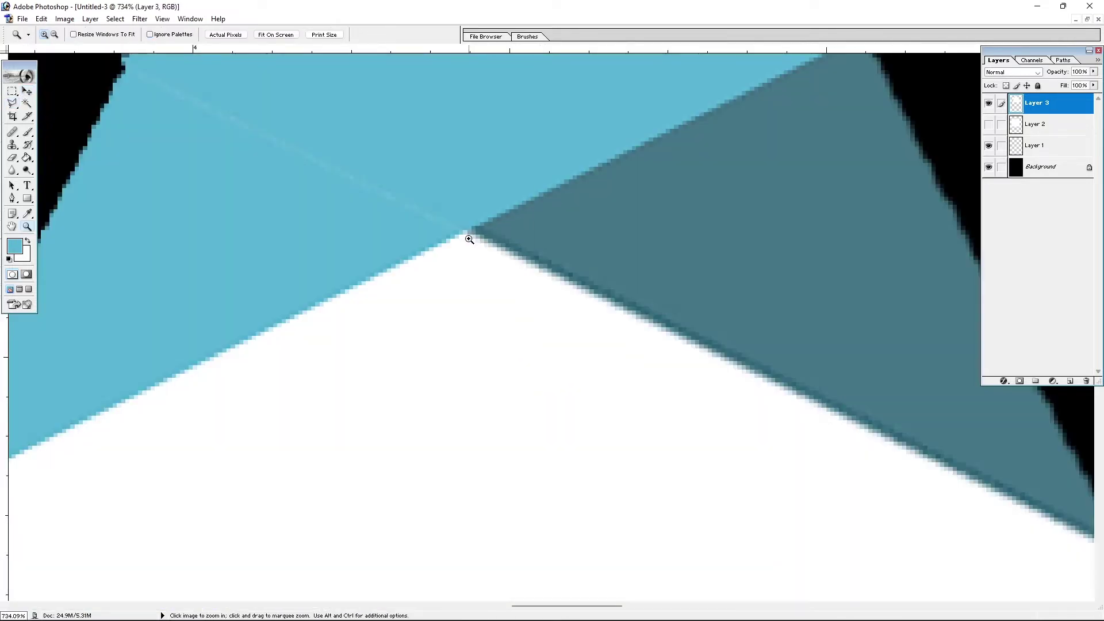
{"action": "key", "text": "l"}
{"action": "key", "text": "ctrl+minus"}
{"action": "key", "text": "ctrl+minus"}
{"action": "key", "text": "ctrl+minus"}
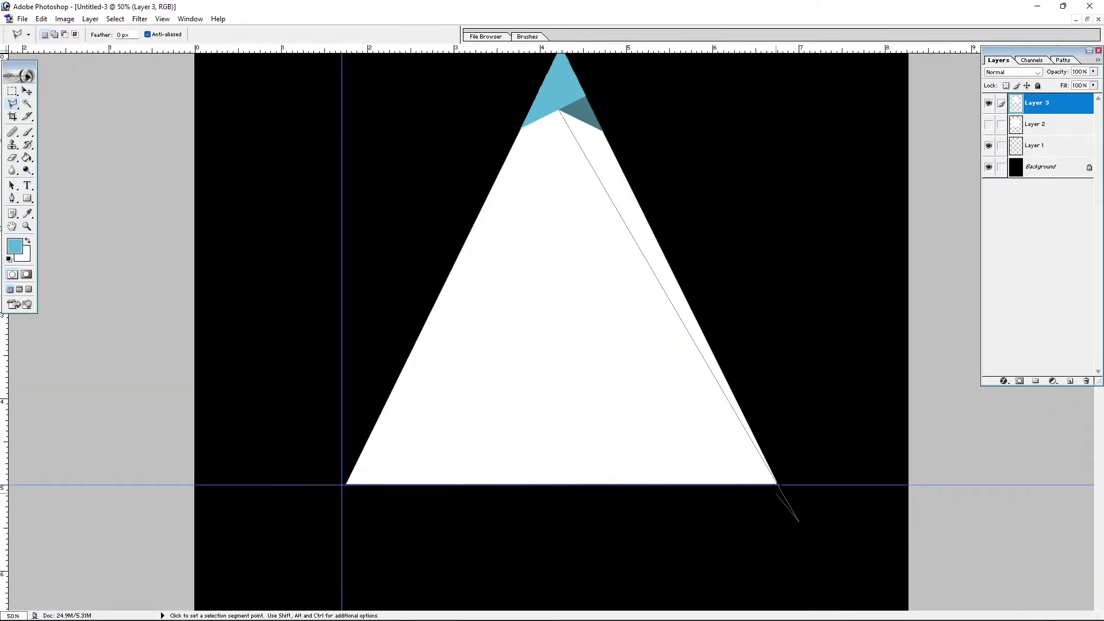
Select the triangle without its coloured tip and reposition it near the canvas top.
{"action": "double_click", "coordinate": [347, 485]}
{"action": "key", "text": "v"}
{"action": "left_click_drag", "start_coordinate": [596, 322], "coordinate": [604, 331]}
{"action": "key", "text": "ctrl+minus"}
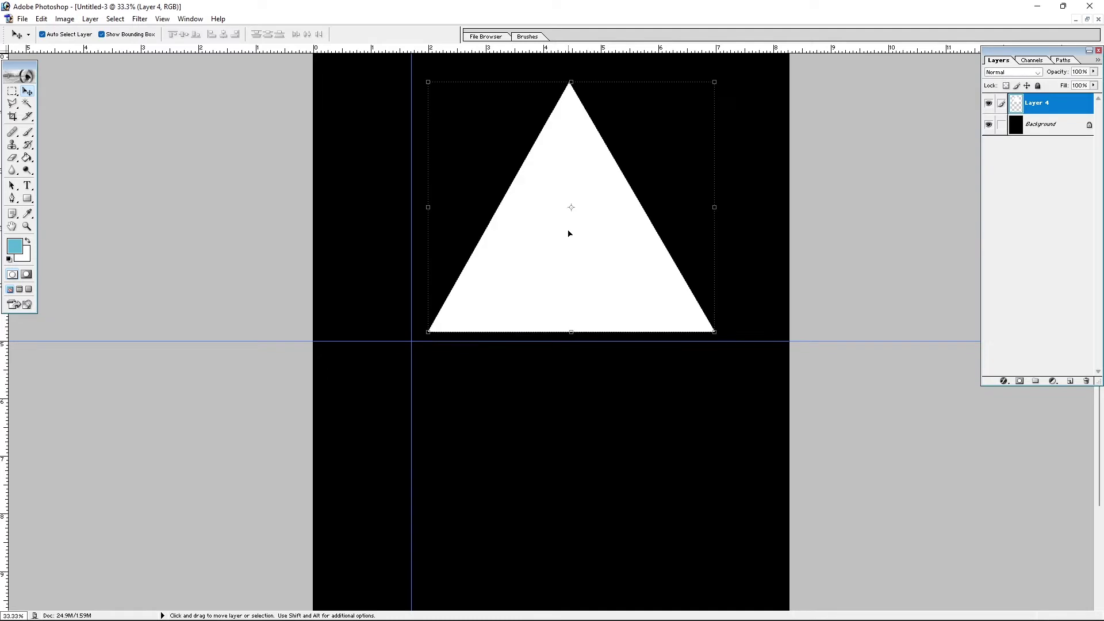
Fill a copy of the triangle with blue and shrink it to 96%, leaving a white border.
{"action": "key", "text": "shift+alt+BackSpace"}
{"action": "key", "text": "ctrl+t"}
{"action": "left_click_drag", "start_coordinate": [714, 82], "coordinate": [699, 96]}
{"action": "key", "text": "ctrl+plus"}
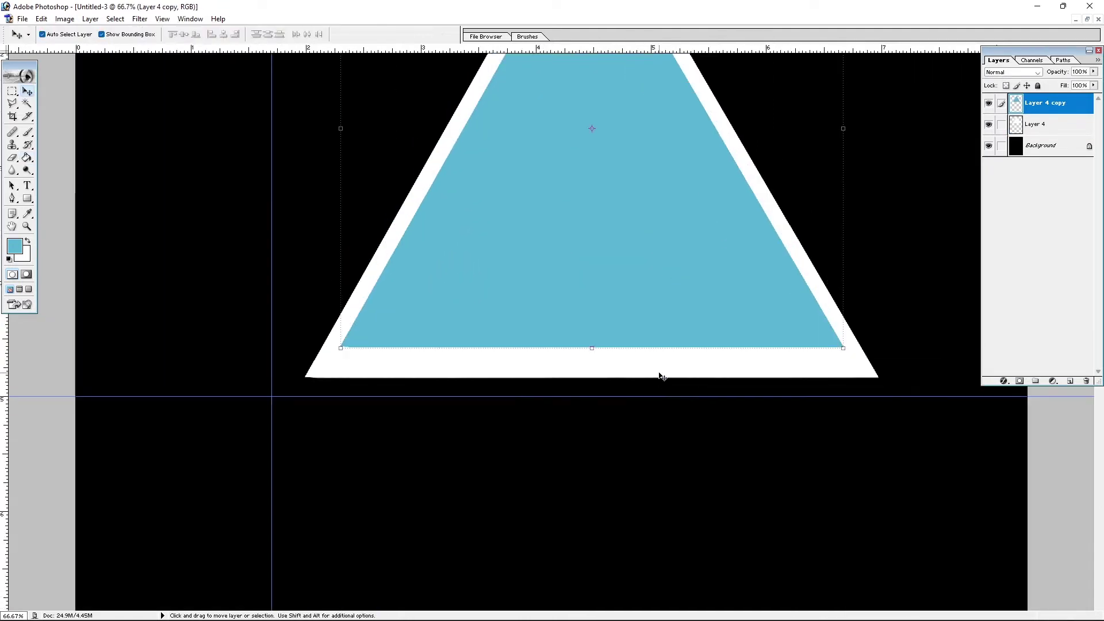
{"action": "scroll", "coordinate": [647, 370], "scroll_direction": "up", "scroll_amount": 3}
{"action": "key", "text": "Return"}
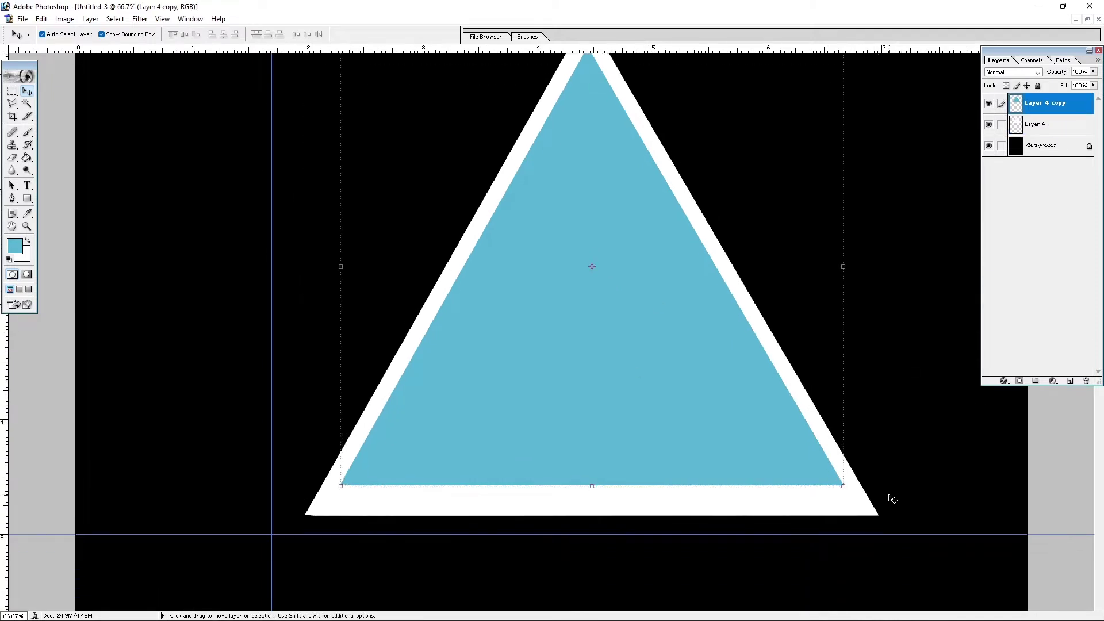
Centre the blue triangle within the white border and merge them into one layer.
{"action": "key", "text": "alt+bracketleft"}
{"action": "key", "text": "m"}
{"action": "left_click_drag", "start_coordinate": [279, 503], "coordinate": [1023, 555]}
{"action": "key", "text": "ctrl+d"}
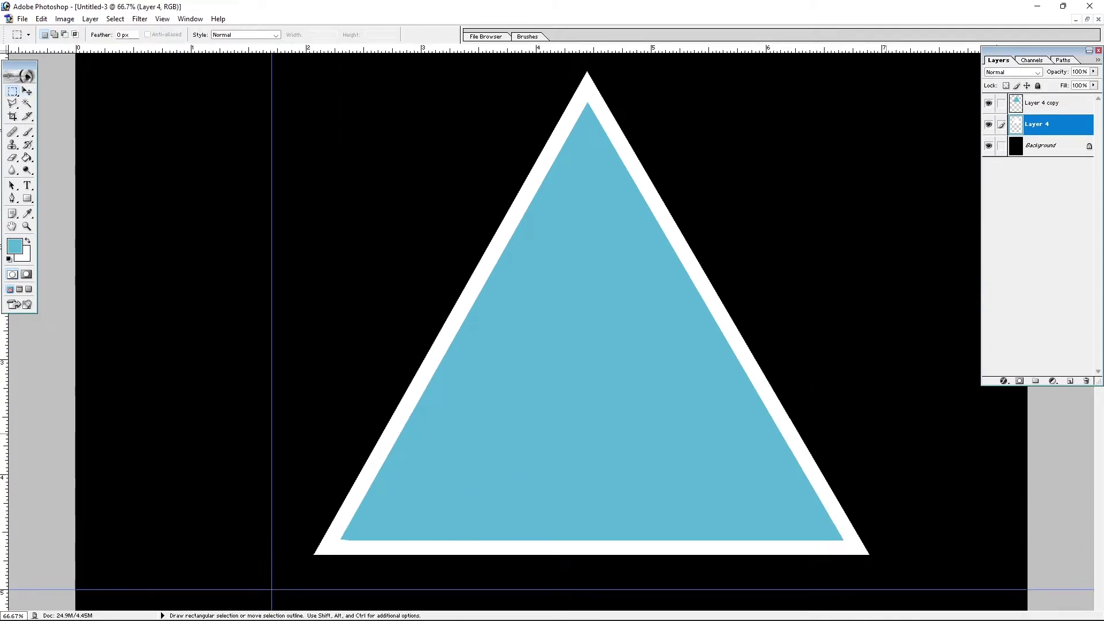
{"action": "key", "text": "ctrl+d"}
{"action": "key", "text": "v"}
{"action": "key", "text": "alt+bracketright"}
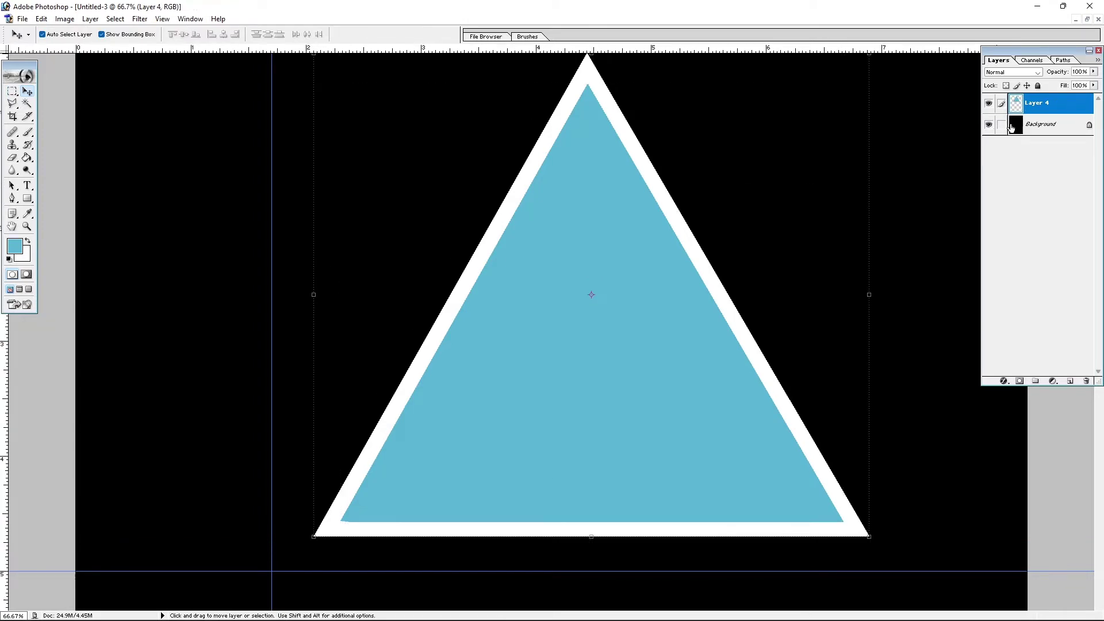
Magic Wand the blue fill to isolate the hollow white outline on Layer 5.
{"action": "key", "text": "w"}
{"action": "left_click", "coordinate": [503, 258]}
{"action": "key", "text": "Delete"}
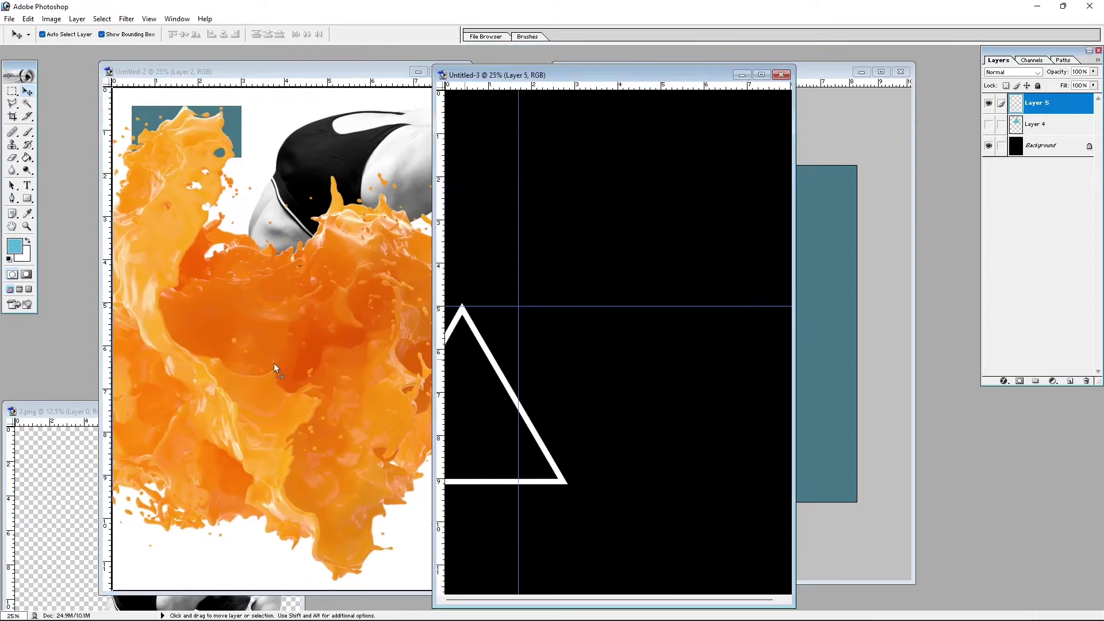
Copy the white triangle outline into the splash image and save it as Untitled-2.psd.
{"action": "left_click_drag", "start_coordinate": [671, 183], "coordinate": [303, 361]}
{"action": "key", "text": "ctrl+s"}
{"action": "key", "text": "Return"}
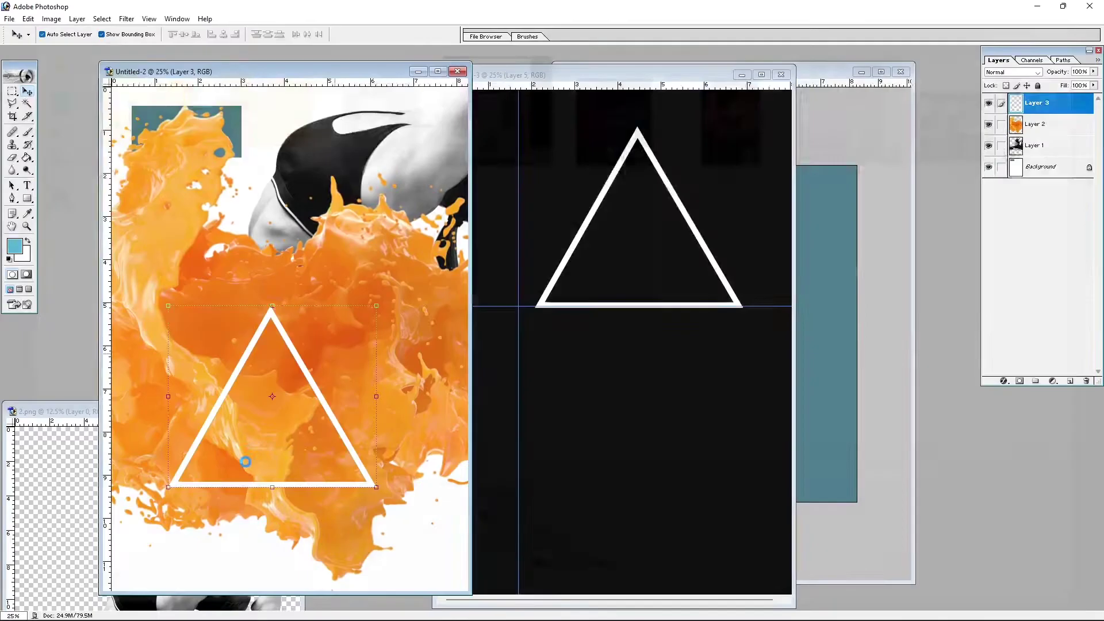
Step back the black triangle document's last two changes and close it.
{"action": "left_click", "coordinate": [642, 326]}
{"action": "key", "text": "ctrl+minus"}
{"action": "key", "text": "ctrl+alt+z"}
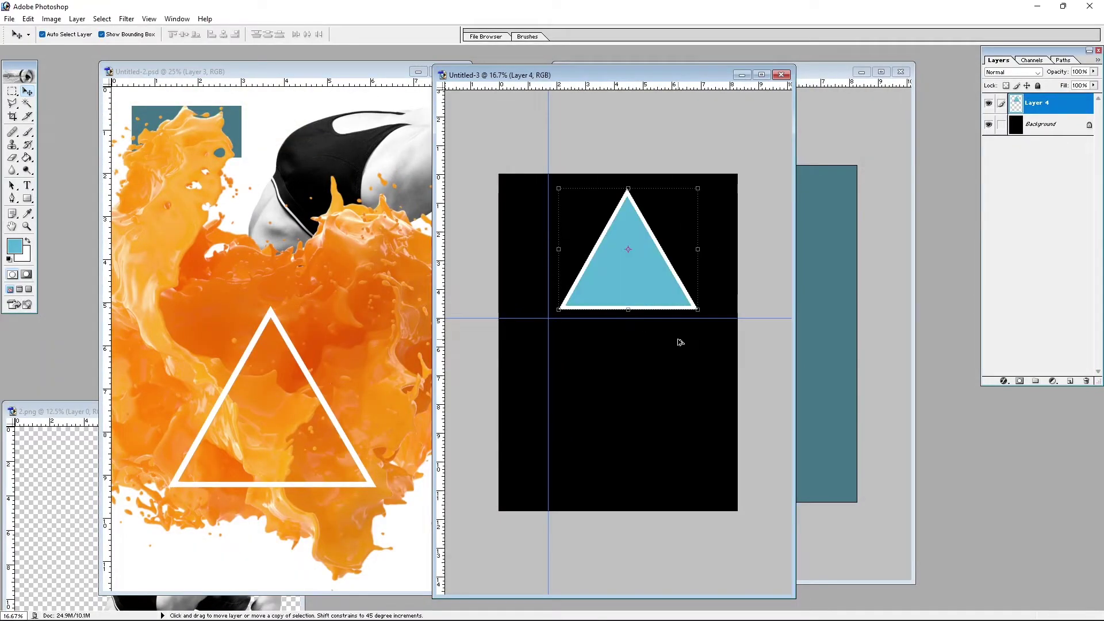
{"action": "key", "text": "ctrl+alt+z"}
{"action": "key", "text": "ctrl+alt+z"}
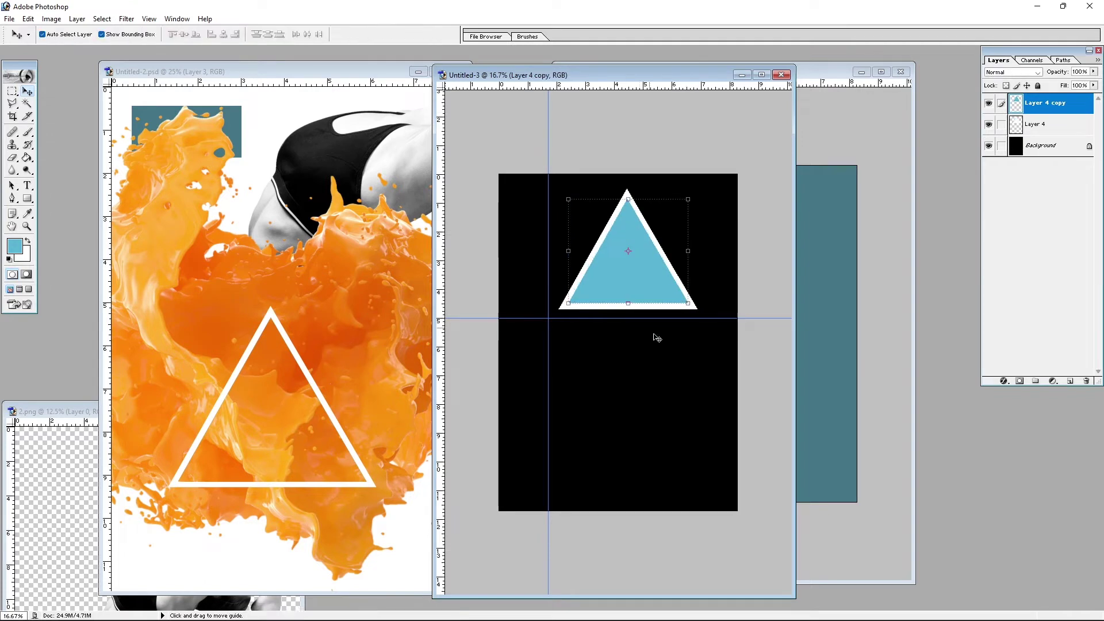
{"action": "key", "text": "ctrl+w"}
Copy the orange splash layer into the teal poster and scale it to about 60%.
{"action": "left_click", "coordinate": [552, 237]}
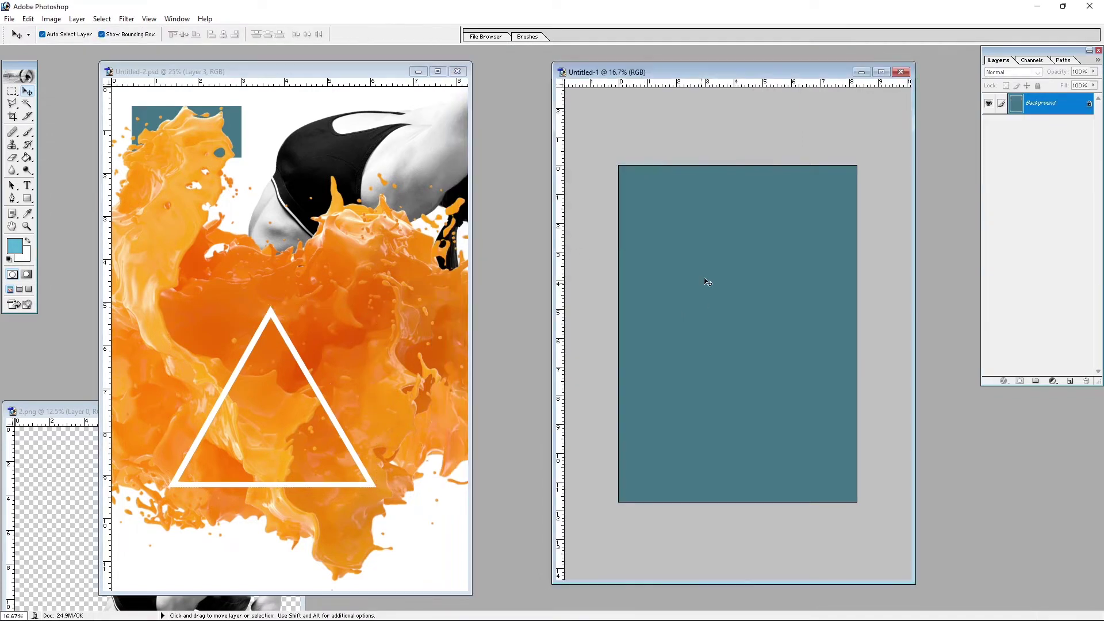
{"action": "left_click", "coordinate": [368, 230]}
{"action": "left_click", "coordinate": [380, 265]}
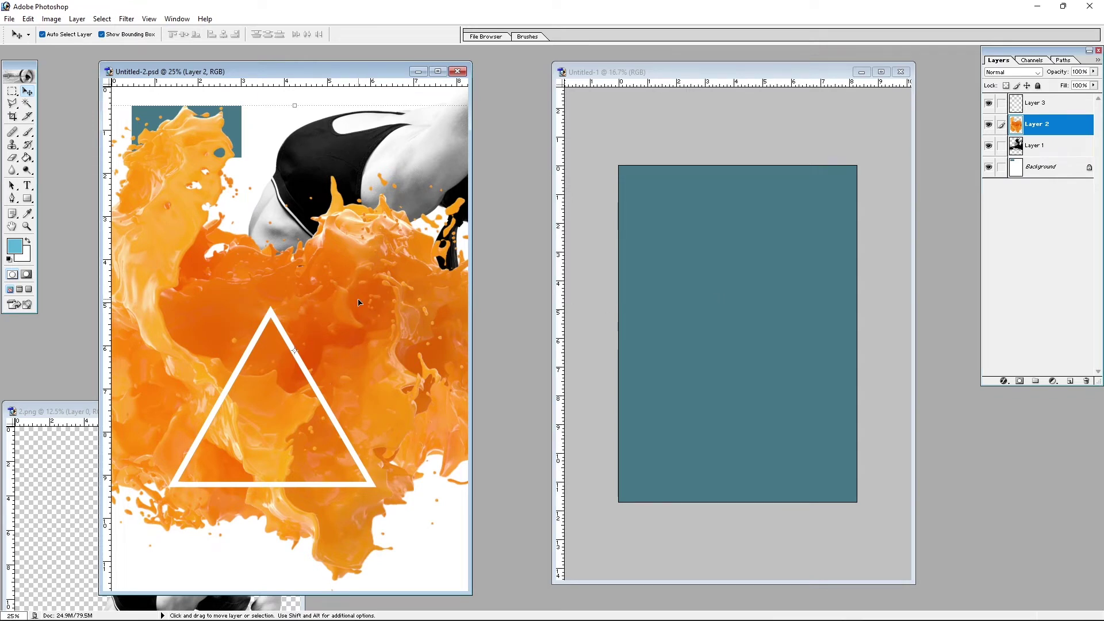
{"action": "left_click_drag", "start_coordinate": [359, 302], "coordinate": [678, 299]}
{"action": "key", "text": "ctrl+t"}
{"action": "left_click_drag", "start_coordinate": [650, 259], "coordinate": [712, 264]}
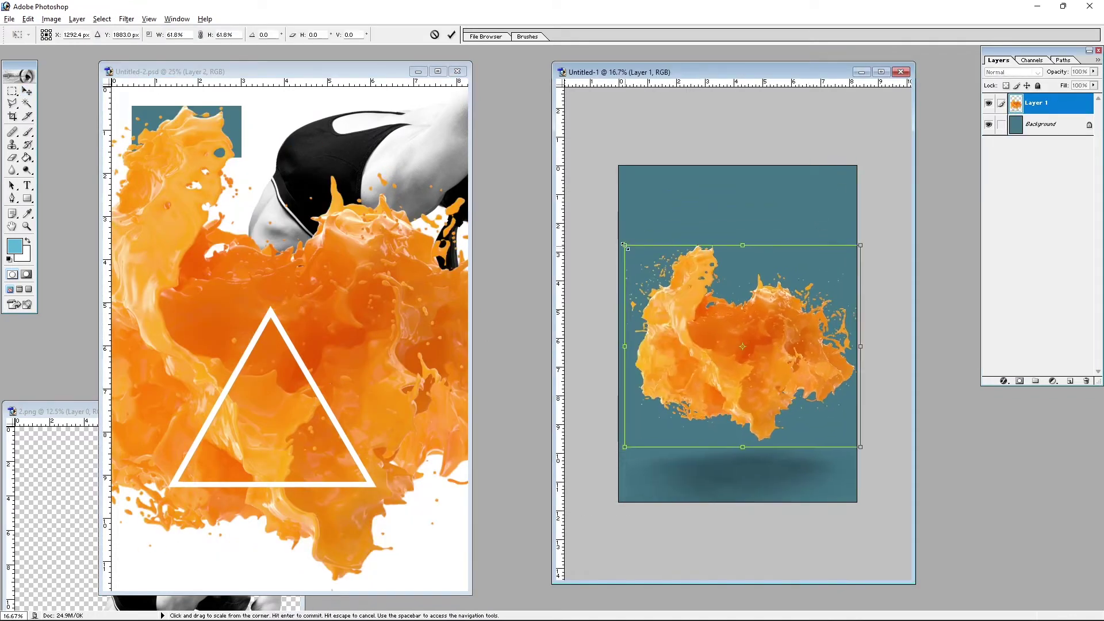
{"action": "left_click_drag", "start_coordinate": [625, 246], "coordinate": [641, 261]}
{"action": "key", "text": "Return"}
Raise the teal background's saturation with Hue/Saturation.
{"action": "key", "text": "alt+bracketleft"}
{"action": "key", "text": "ctrl+u"}
{"action": "left_click_drag", "start_coordinate": [419, 296], "coordinate": [438, 299]}
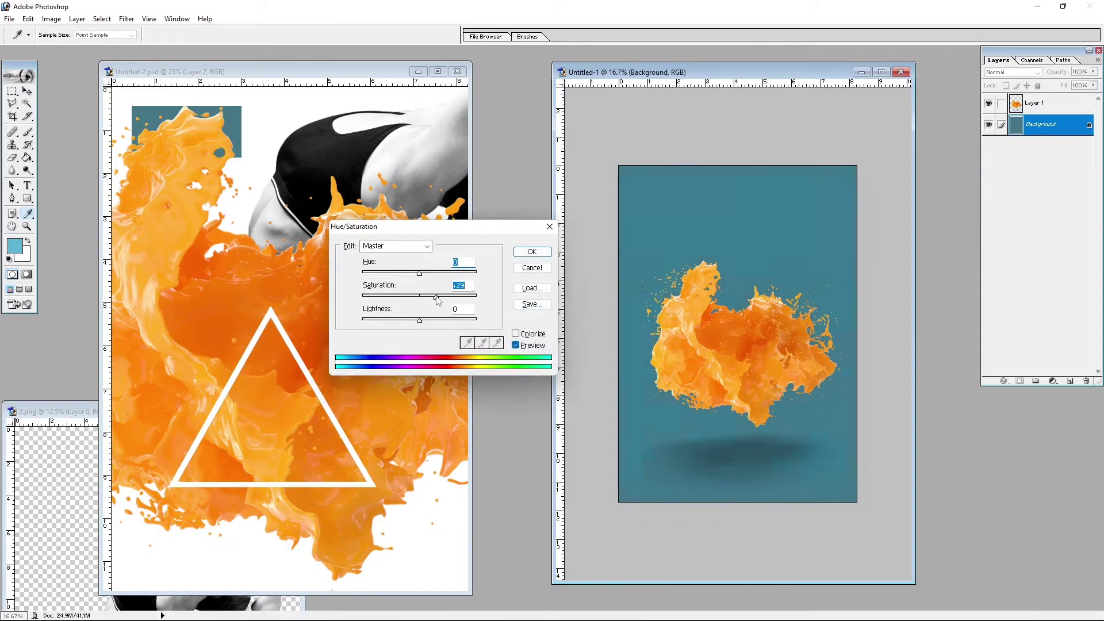
{"action": "key", "text": "Return"}
Nudge the splash left and up, then shrink it slightly around its centre.
{"action": "key", "text": "v"}
{"action": "key", "text": "alt+bracketright"}
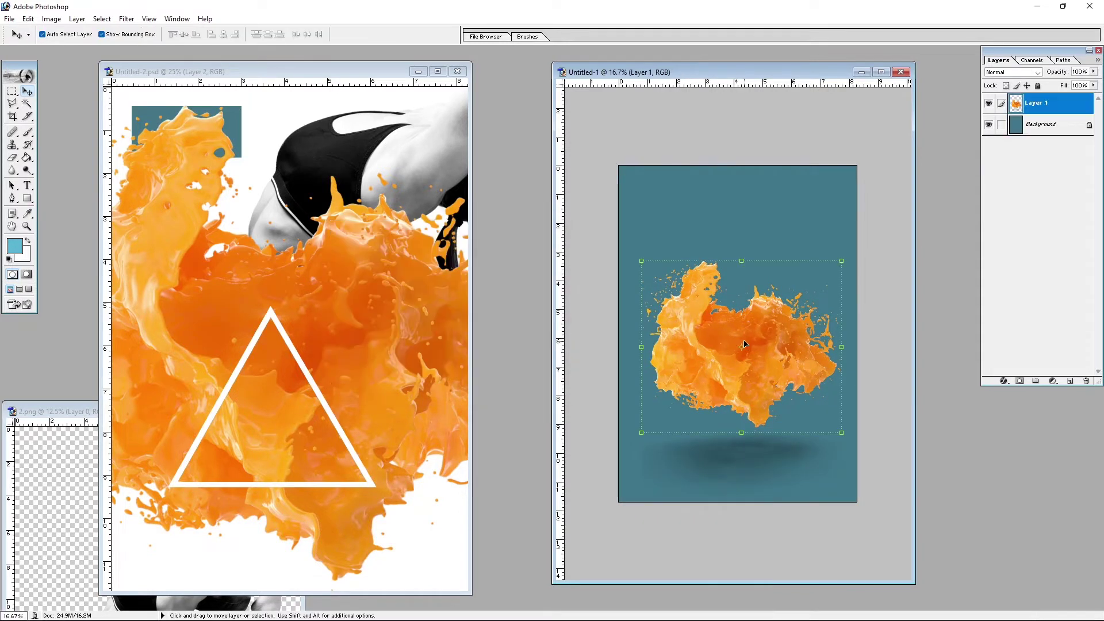
{"action": "left_click_drag", "start_coordinate": [745, 344], "coordinate": [740, 342]}
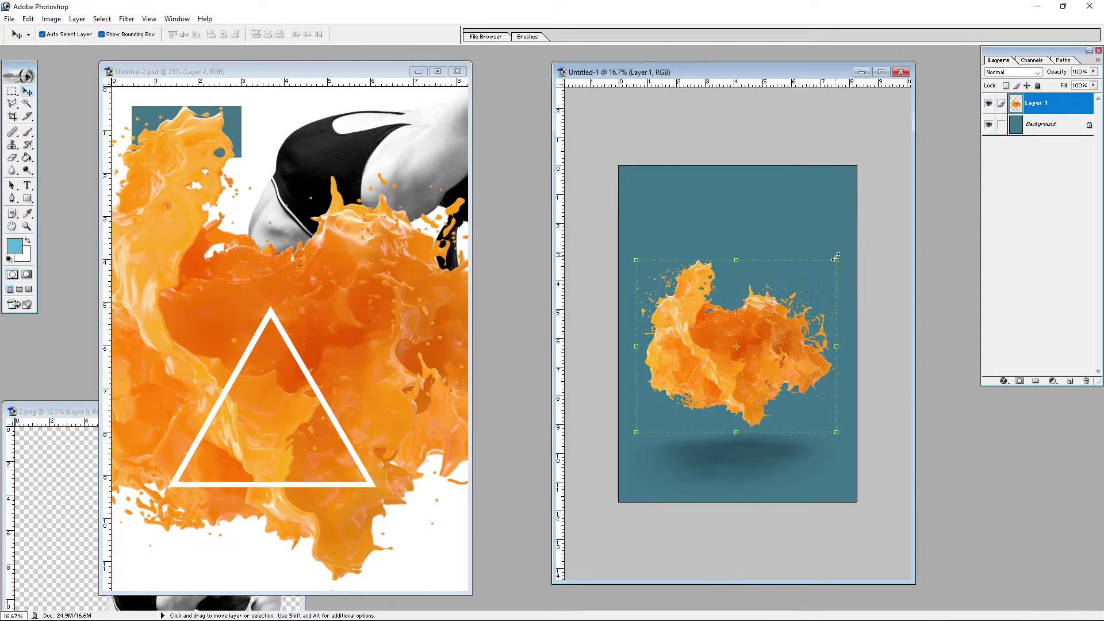
{"action": "key", "text": "e"}
{"action": "key", "text": "v"}
{"action": "key", "text": "shift+Up"}
{"action": "key", "text": "shift+Up"}
{"action": "key", "text": "shift+Up"}
{"action": "key", "text": "shift+Up"}
{"action": "key", "text": "shift+Up"}
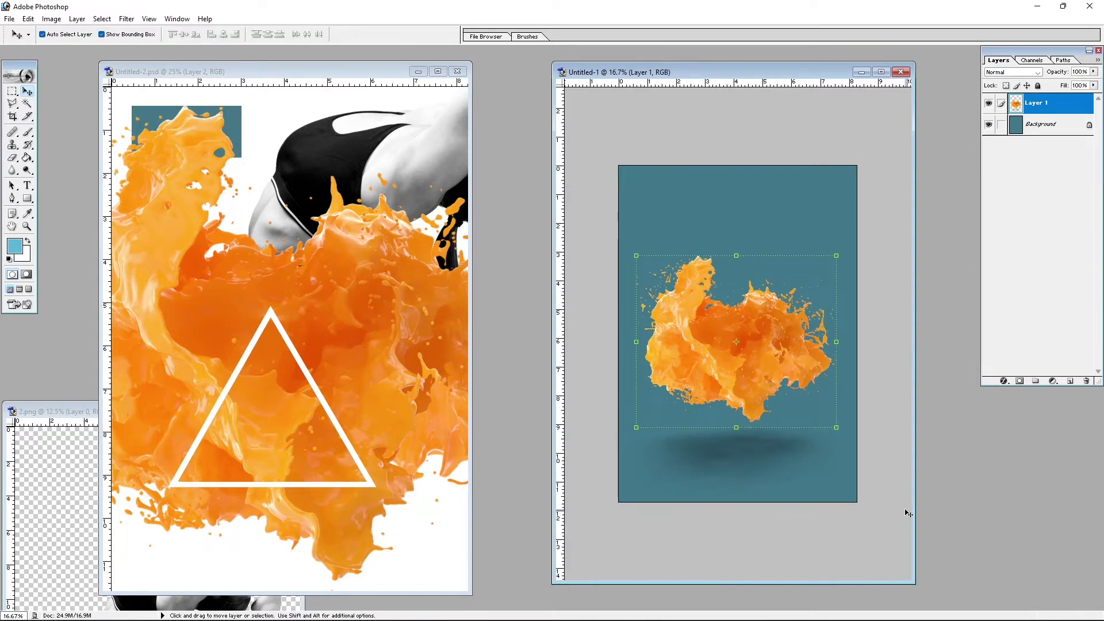
{"action": "left_click_drag", "start_coordinate": [838, 430], "coordinate": [837, 428]}
{"action": "key", "text": "Return"}
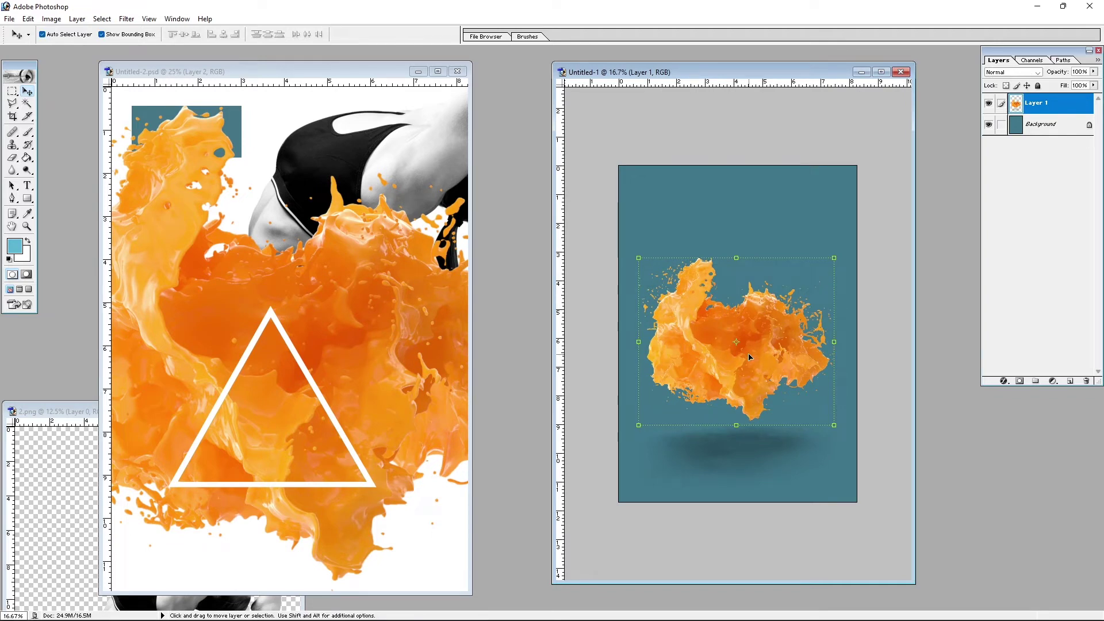
Try flipping and rotating the triangle outline 90° clockwise, cancelling both.
{"action": "left_click", "coordinate": [332, 322]}
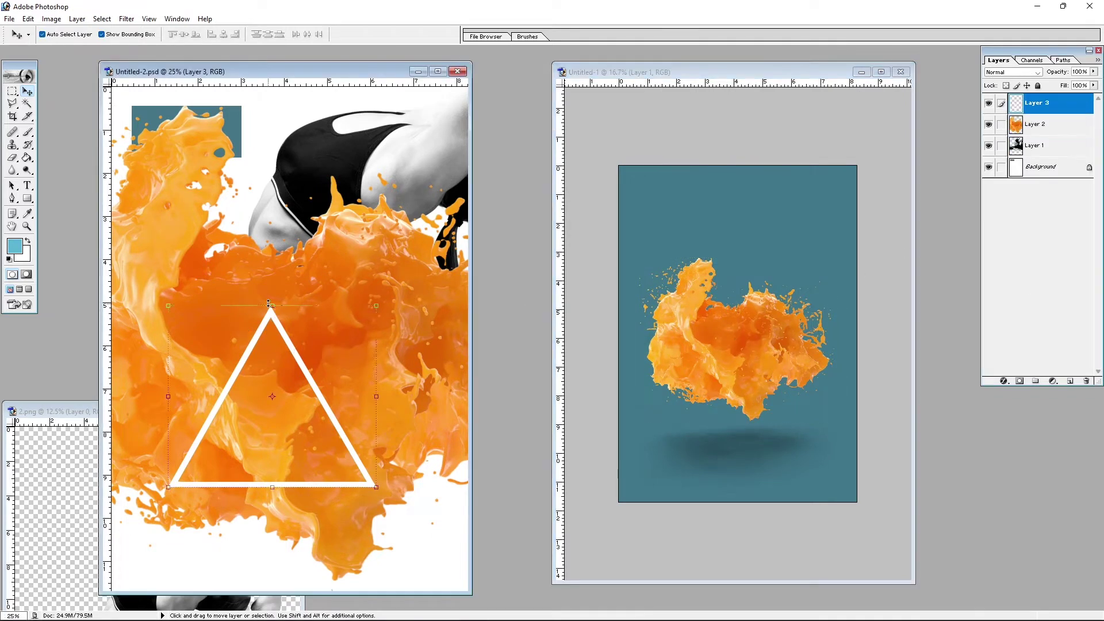
{"action": "key", "text": "ctrl+t"}
{"action": "right_click", "coordinate": [290, 323]}
{"action": "left_click", "coordinate": [316, 469]}
{"action": "key", "text": "Escape"}
{"action": "right_click", "coordinate": [295, 323]}
{"action": "left_click", "coordinate": [345, 430]}
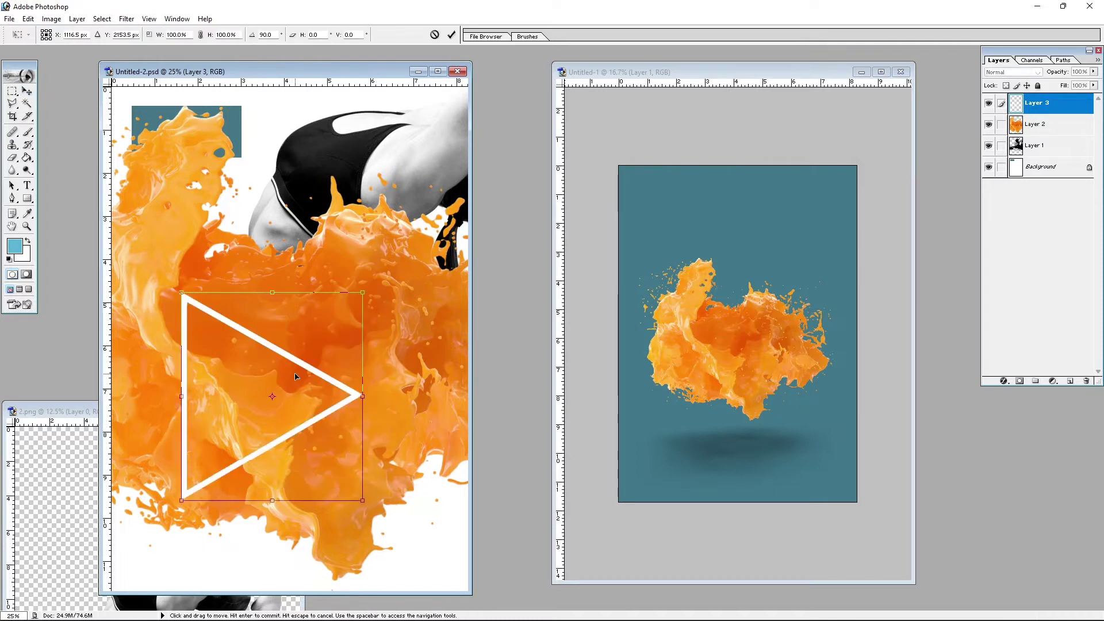
{"action": "key", "text": "Escape"}
Copy the yoga woman into the teal poster and scale her to about 60%.
{"action": "left_click_drag", "start_coordinate": [616, 298], "coordinate": [627, 290]}
{"action": "key", "text": "ctrl+t"}
{"action": "left_click_drag", "start_coordinate": [889, 178], "coordinate": [781, 266]}
Scale the woman to 49.3% over the splash and commit.
{"action": "left_click_drag", "start_coordinate": [687, 374], "coordinate": [714, 343]}
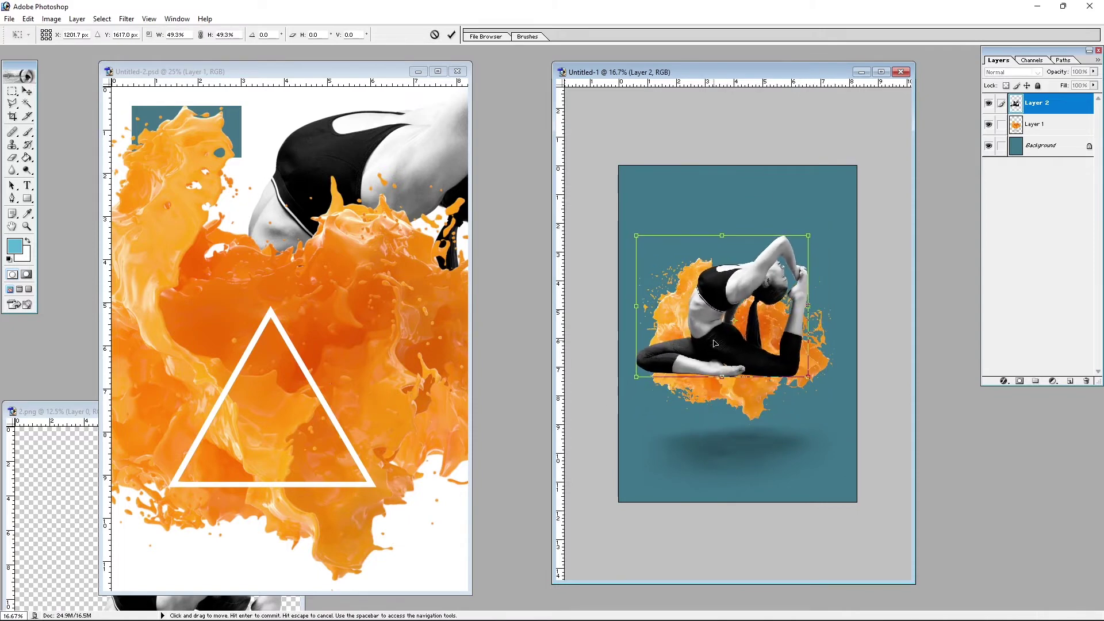
{"action": "left_click_drag", "start_coordinate": [630, 233], "coordinate": [638, 238]}
{"action": "key", "text": "Return"}
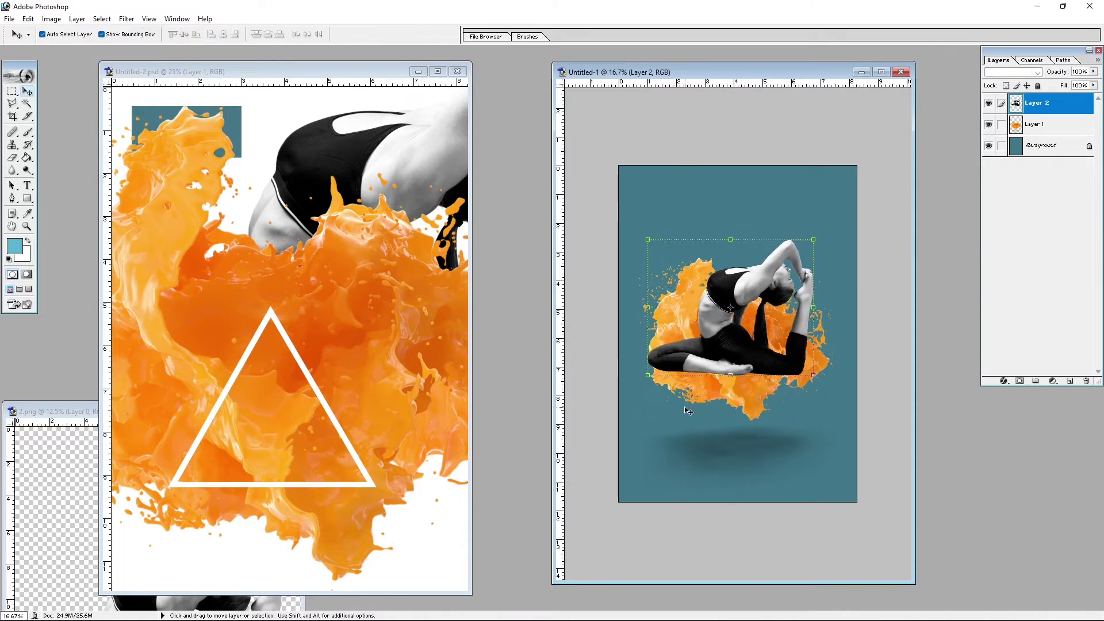
Enlarge the orange splash leftward and downward, then nudge it up.
{"action": "left_click", "coordinate": [687, 389]}
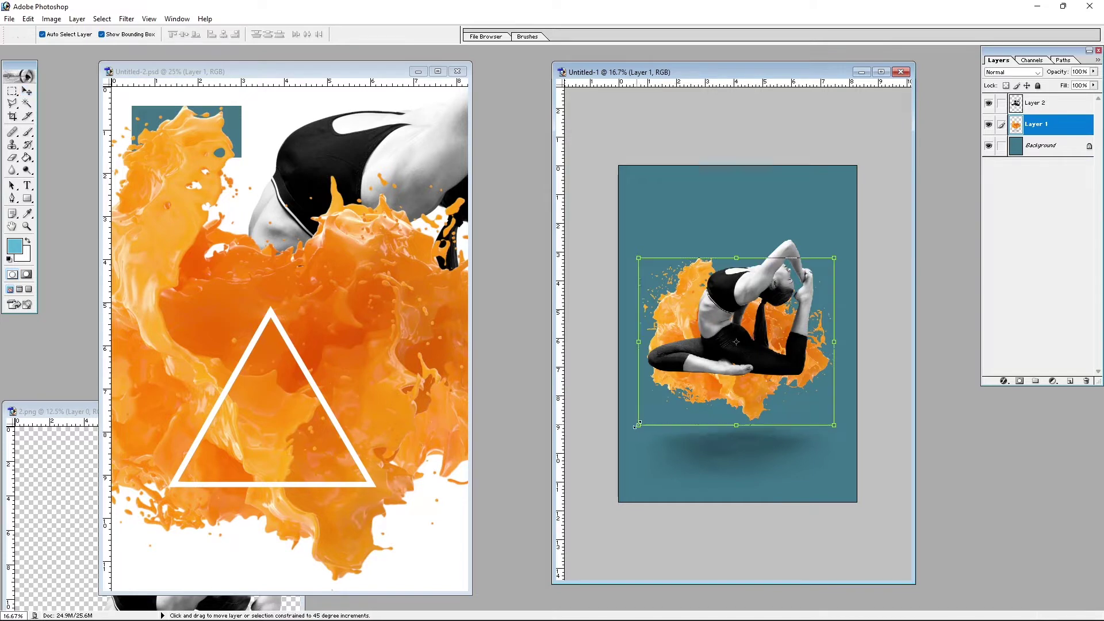
{"action": "left_click_drag", "start_coordinate": [638, 425], "coordinate": [625, 437]}
{"action": "key", "text": "Return"}
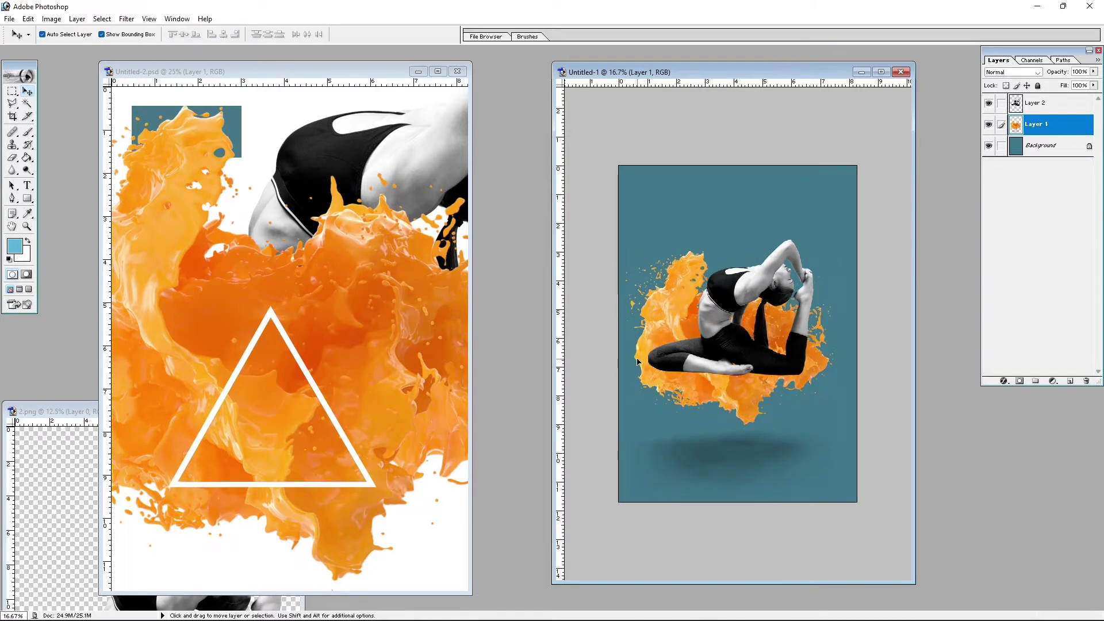
{"action": "left_click_drag", "start_coordinate": [638, 368], "coordinate": [638, 355]}
Shift the splash slightly right and scale it up a little twice more.
{"action": "key", "text": "ctrl+plus"}
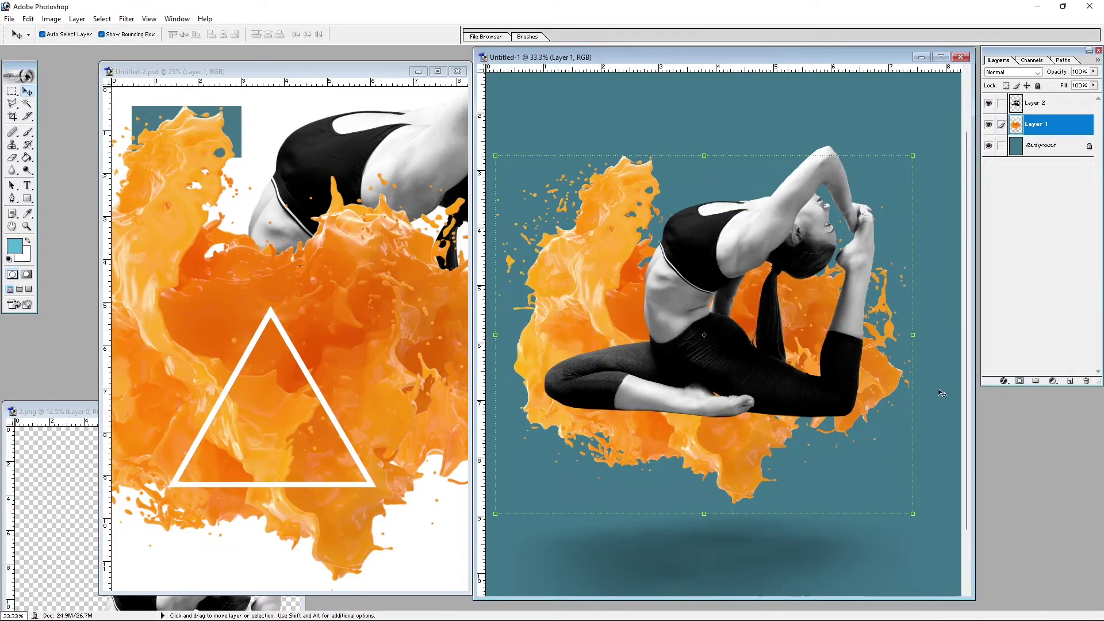
{"action": "left_click_drag", "start_coordinate": [585, 387], "coordinate": [589, 387]}
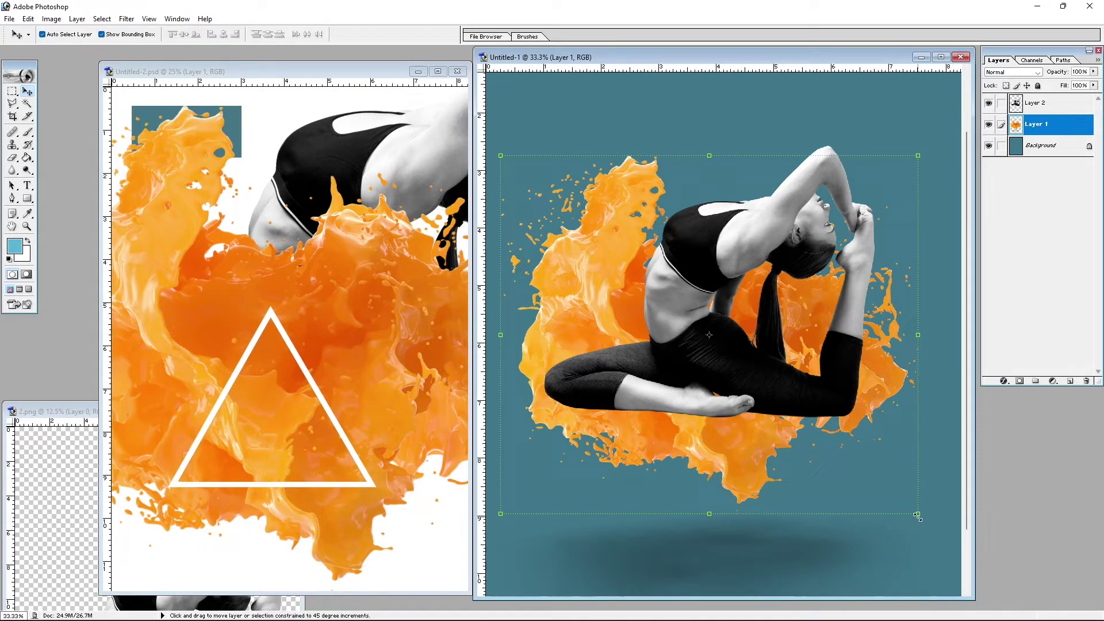
{"action": "left_click_drag", "start_coordinate": [918, 516], "coordinate": [929, 526]}
{"action": "key", "text": "Return"}
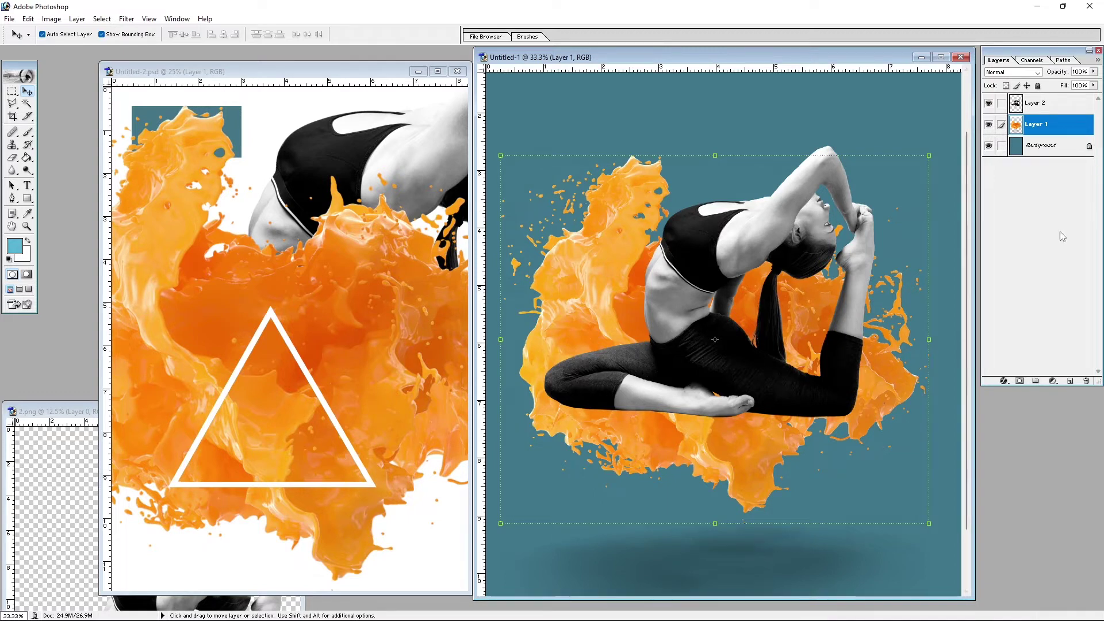
{"action": "left_click_drag", "start_coordinate": [935, 151], "coordinate": [945, 144]}
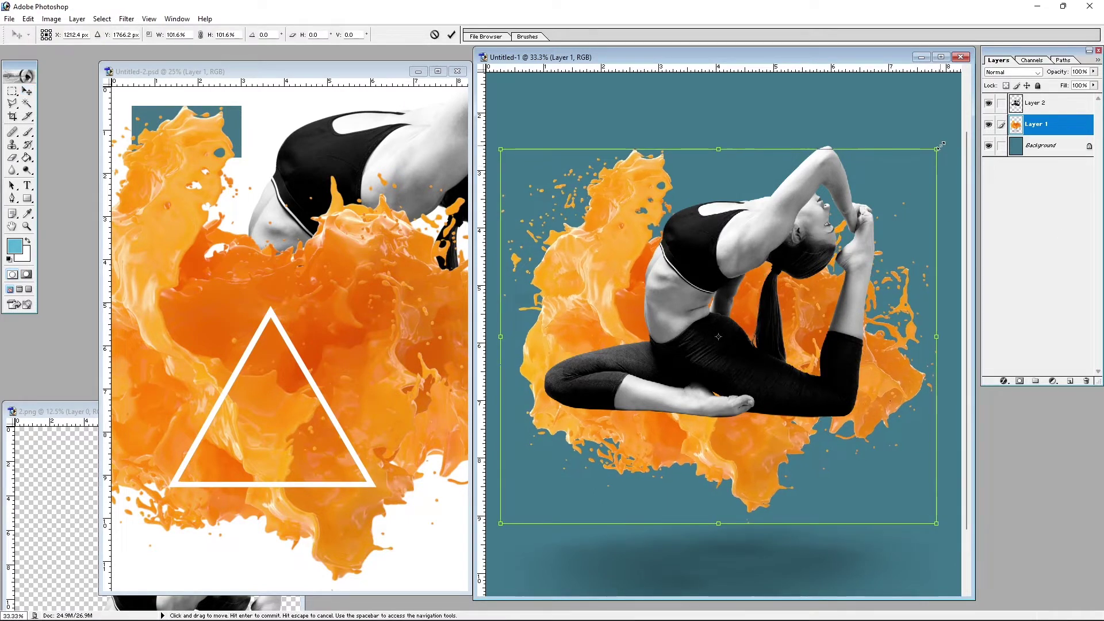
{"action": "key", "text": "Return"}
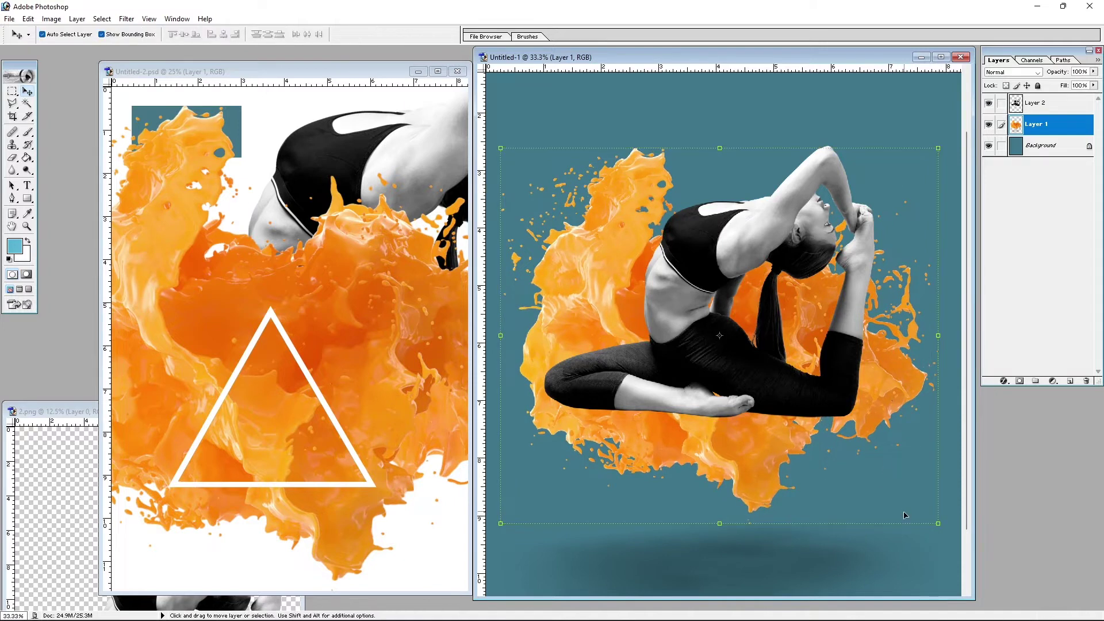
Try other fonts on the top-left 20% OFF, set it to 48 pt, and move it up.
{"action": "key", "text": "Down"}
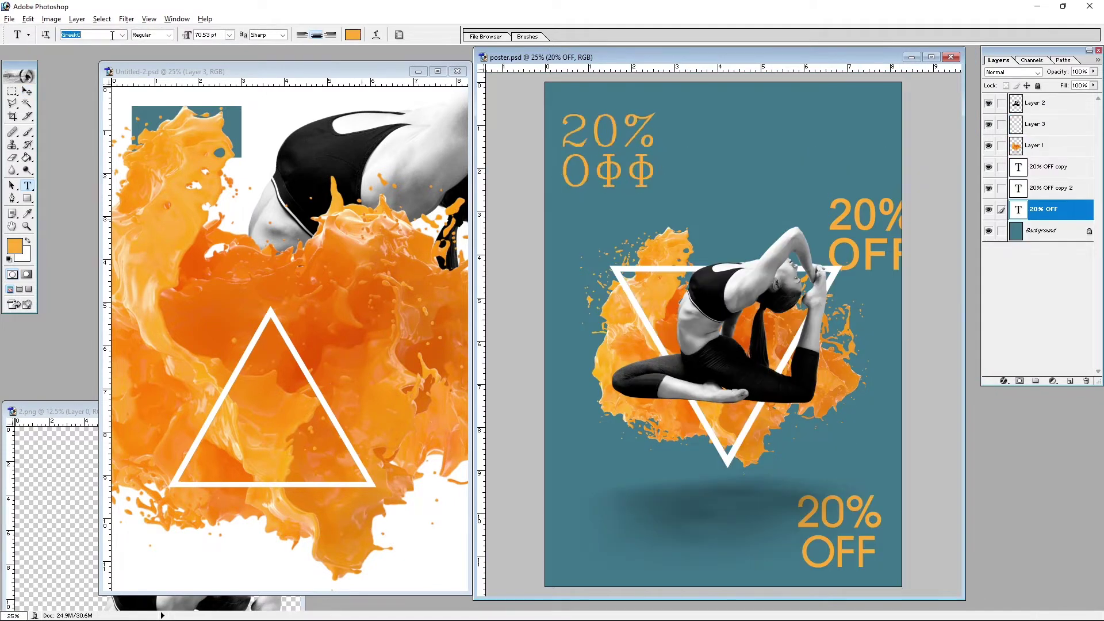
{"action": "key", "text": "Down"}
{"action": "key", "text": "Down"}
{"action": "key", "text": "Down"}
{"action": "key", "text": "Down"}
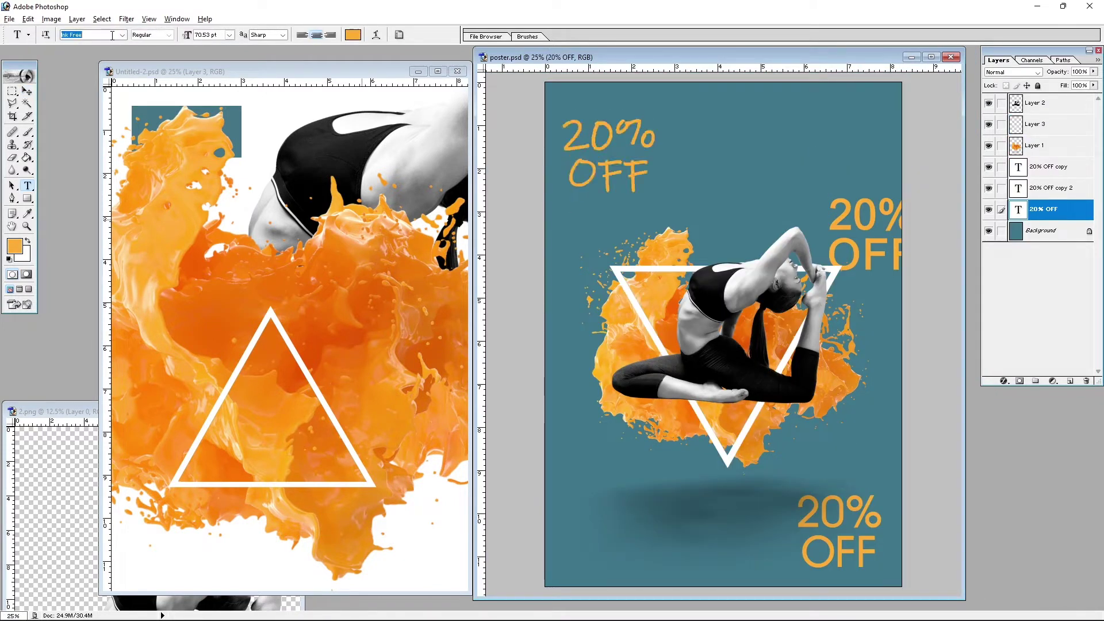
{"action": "key", "text": "Down"}
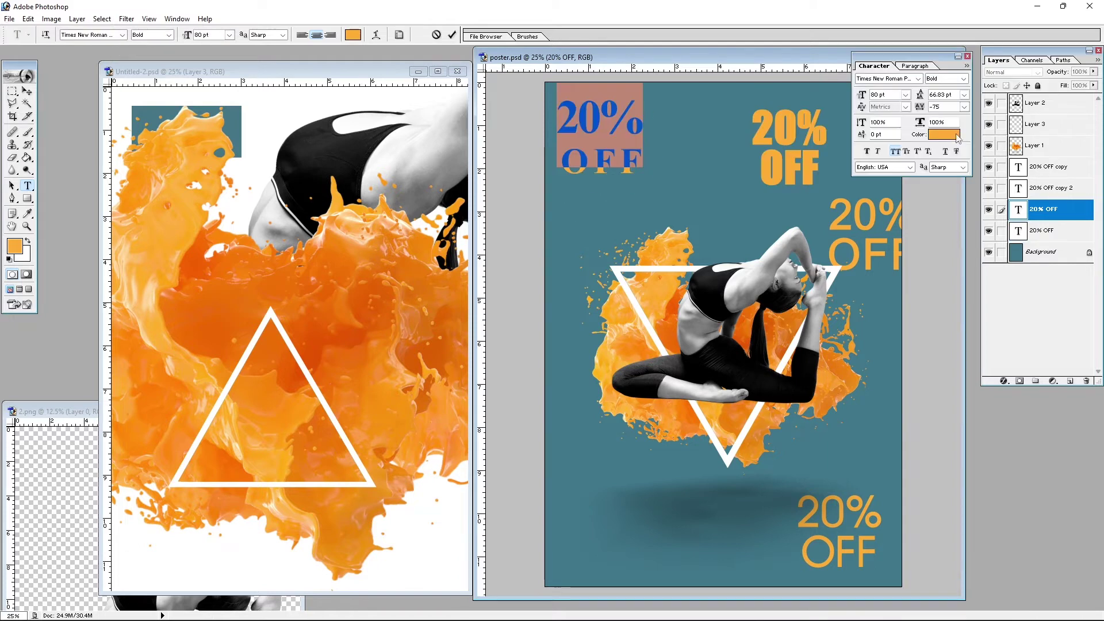
{"action": "left_click", "coordinate": [964, 94]}
{"action": "left_click", "coordinate": [955, 268]}
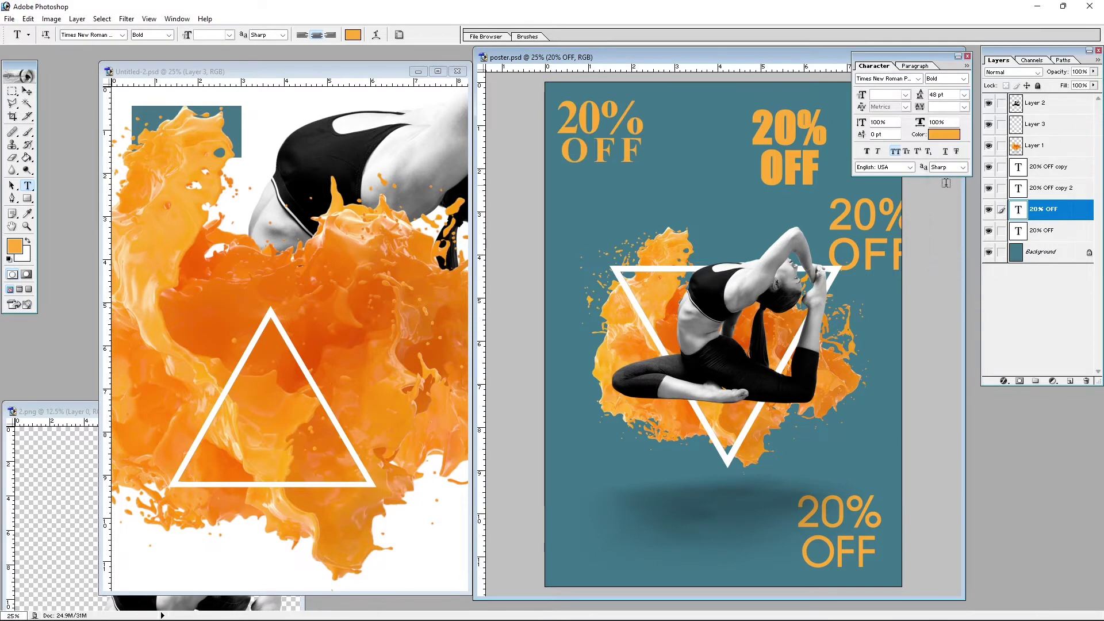
{"action": "key", "text": "v"}
{"action": "left_click_drag", "start_coordinate": [636, 158], "coordinate": [637, 153]}
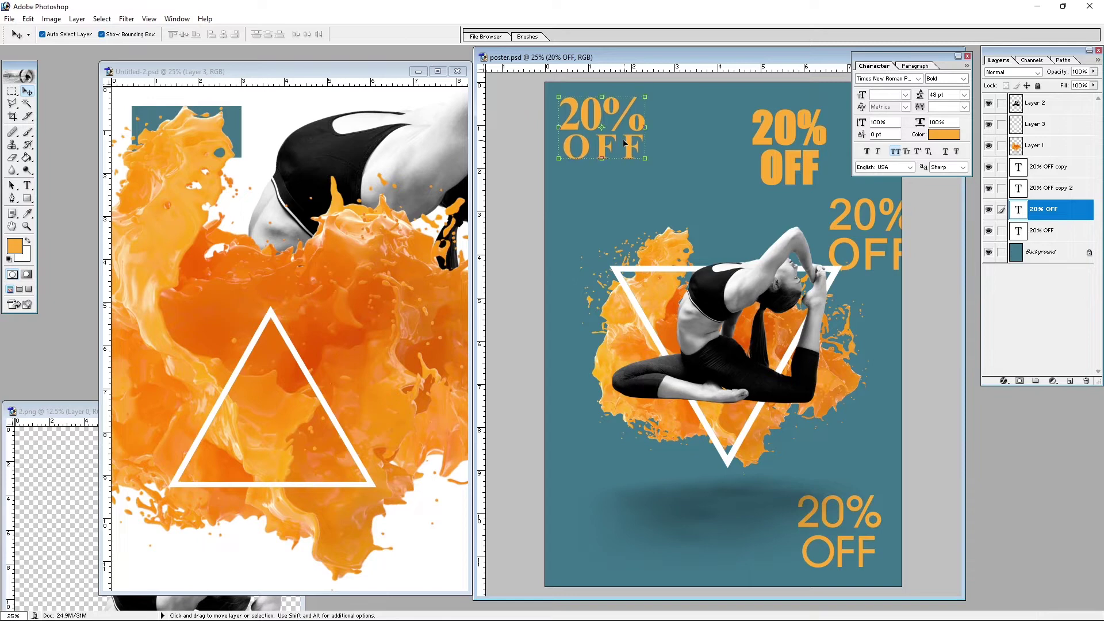
Enlarge the top-left 20% OFF to 70.53 pt and commit the new 'For new members' text.
{"action": "key", "text": "t"}
{"action": "left_click", "coordinate": [657, 142]}
{"action": "key", "text": "ctrl+a"}
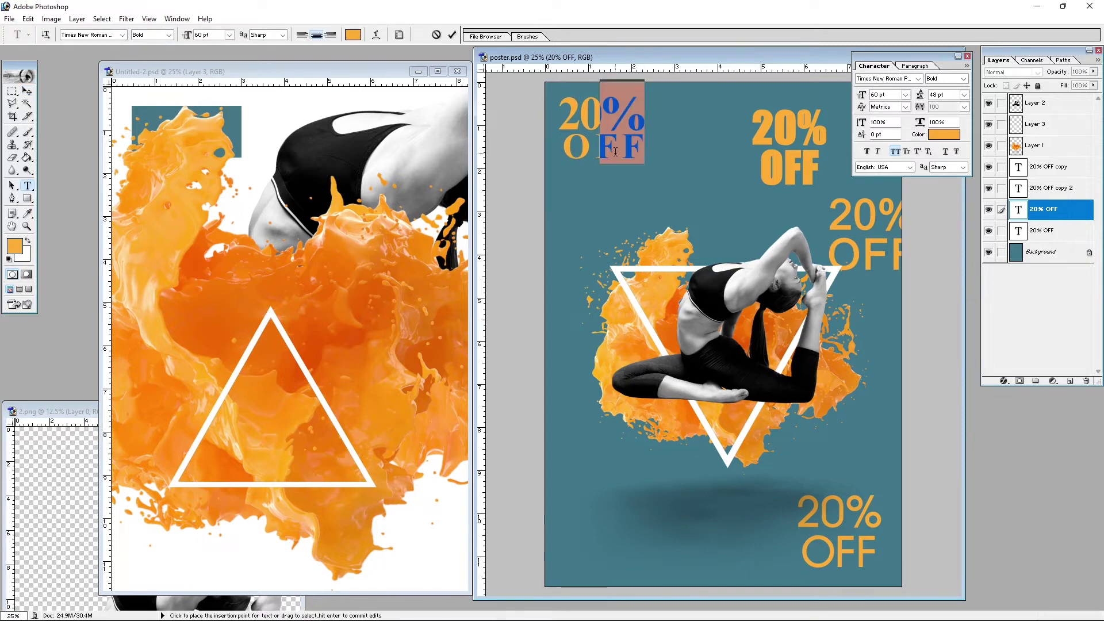
{"action": "key", "text": "ctrl+Return"}
{"action": "key", "text": "v"}
{"action": "key", "text": "t"}
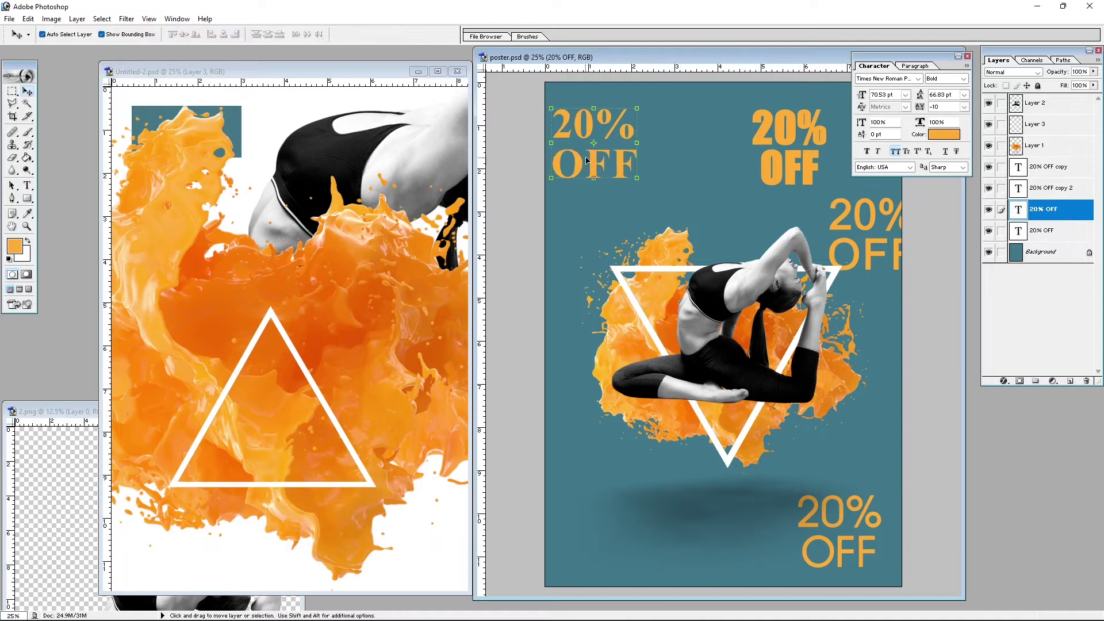
{"action": "type", "text": "For new members"}
{"action": "key", "text": "ctrl+Return"}
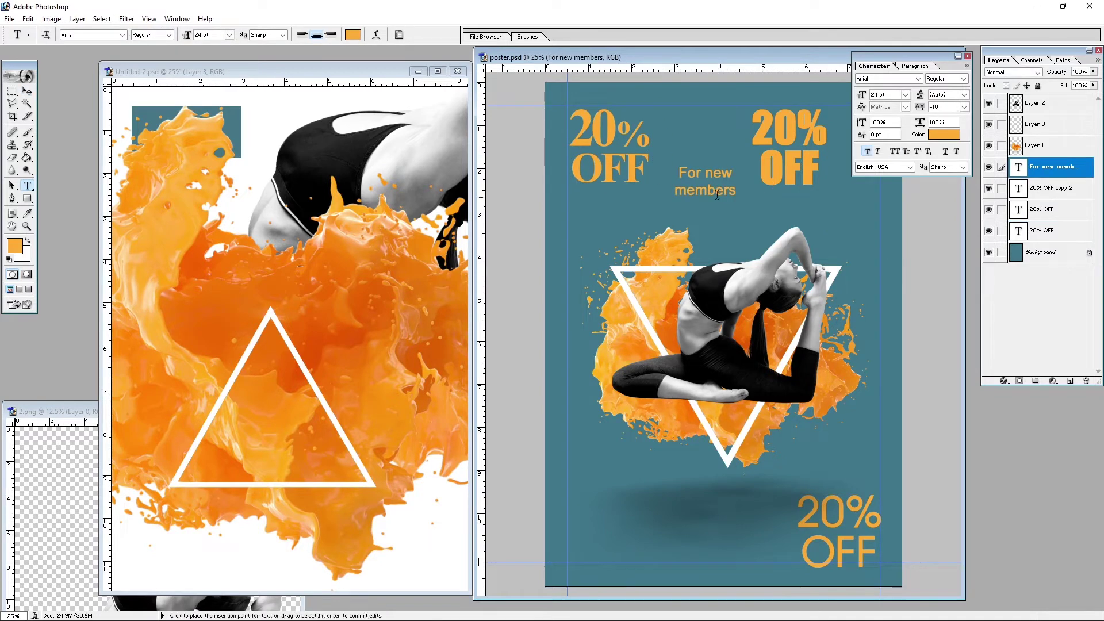
Set 'For new members' tracking to 50 and place it below the left 20% OFF.
{"action": "left_click", "coordinate": [964, 106]}
{"action": "left_click", "coordinate": [960, 218]}
{"action": "left_click", "coordinate": [964, 106]}
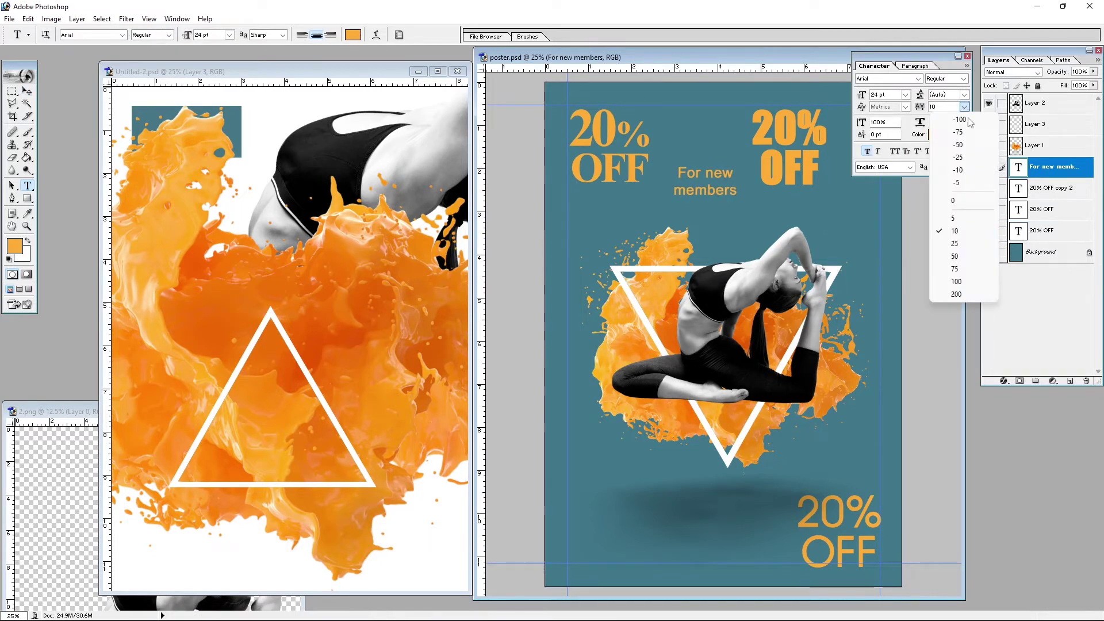
{"action": "left_click", "coordinate": [960, 259]}
{"action": "key", "text": "v"}
{"action": "left_click_drag", "start_coordinate": [716, 188], "coordinate": [619, 214]}
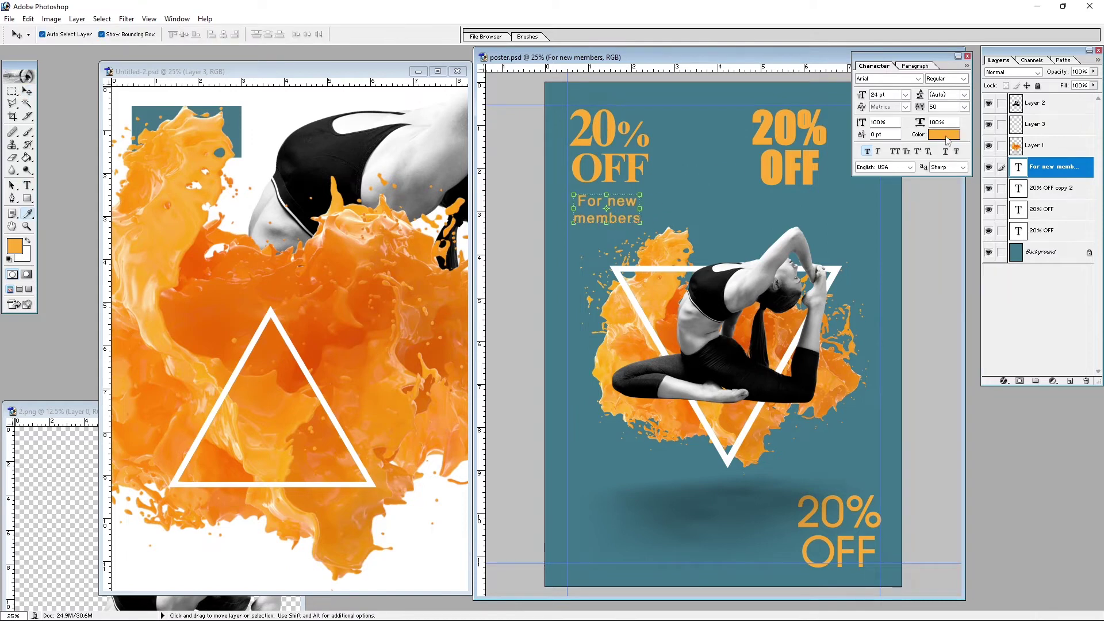
Colour the subtitle white, lower the splash and woman slightly, and nudge the subtitle.
{"action": "left_click", "coordinate": [944, 134]}
{"action": "left_click", "coordinate": [130, 361]}
{"action": "left_click", "coordinate": [378, 349]}
{"action": "left_click_drag", "start_coordinate": [643, 251], "coordinate": [639, 267]}
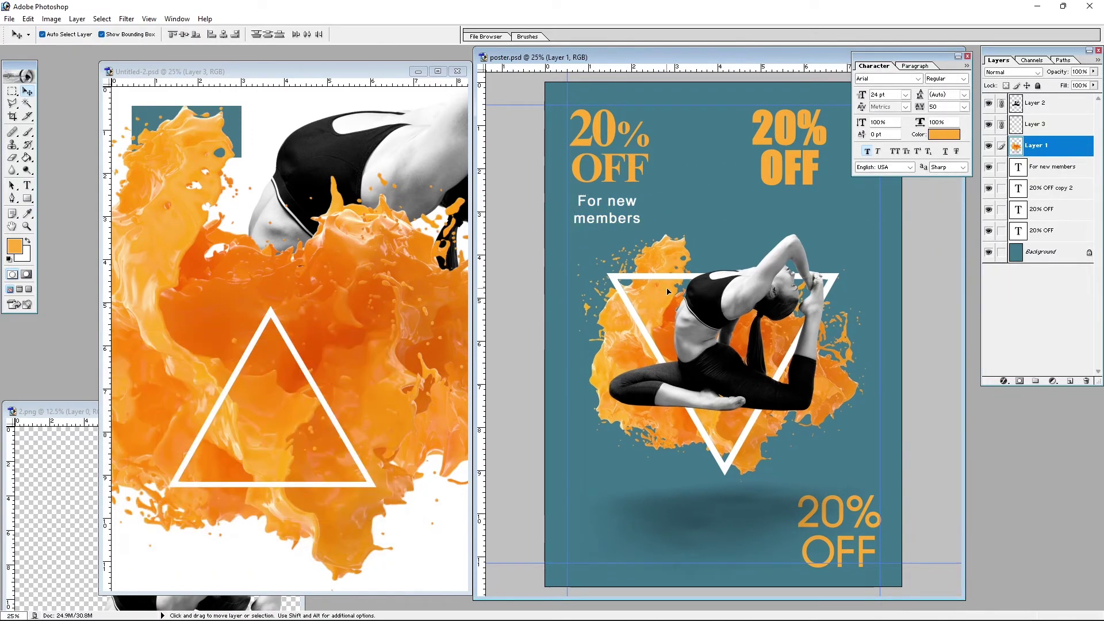
{"action": "left_click", "coordinate": [624, 210]}
{"action": "left_click_drag", "start_coordinate": [624, 210], "coordinate": [624, 206]}
Set the subtitle's leading to 24 pt and shift it slightly right.
{"action": "left_click", "coordinate": [965, 94]}
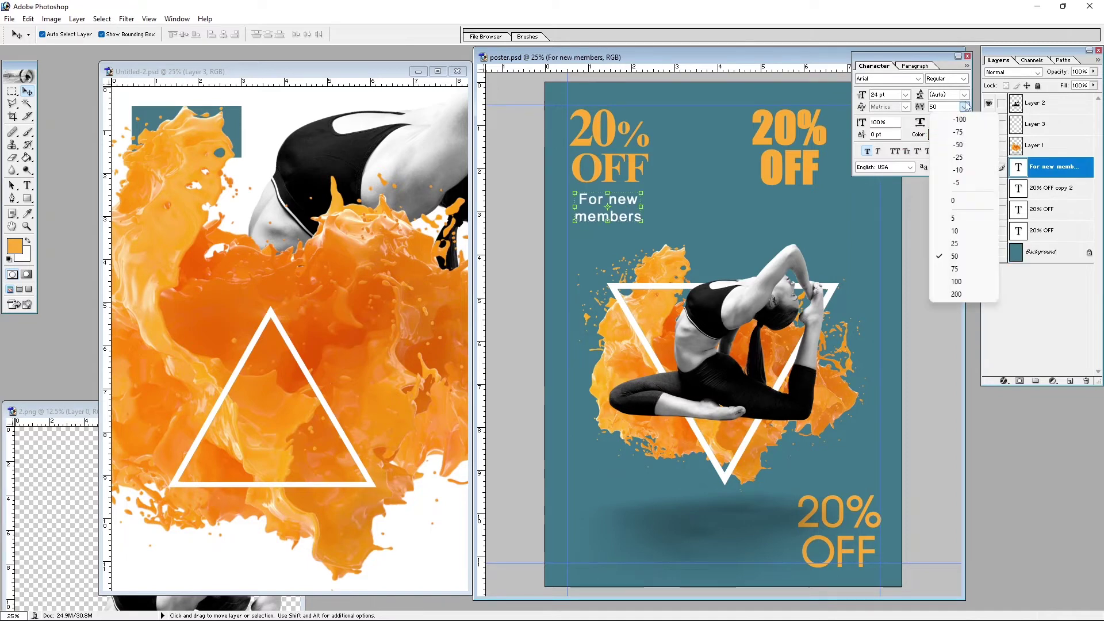
{"action": "left_click", "coordinate": [959, 252]}
{"action": "left_click", "coordinate": [965, 94]}
{"action": "left_click", "coordinate": [958, 226]}
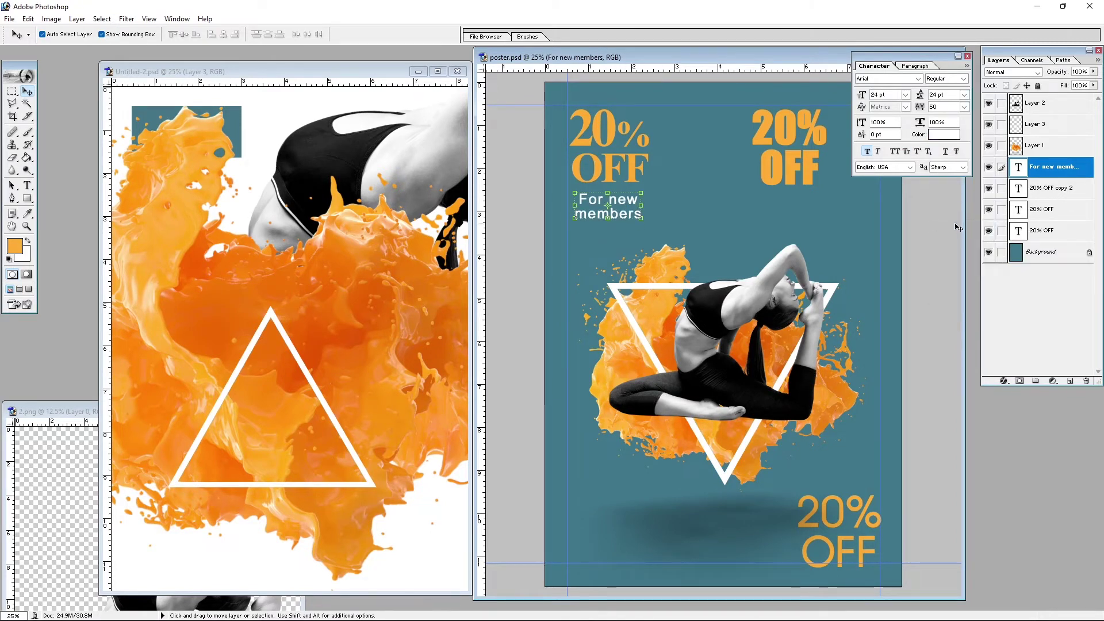
{"action": "left_click_drag", "start_coordinate": [624, 210], "coordinate": [625, 209]}
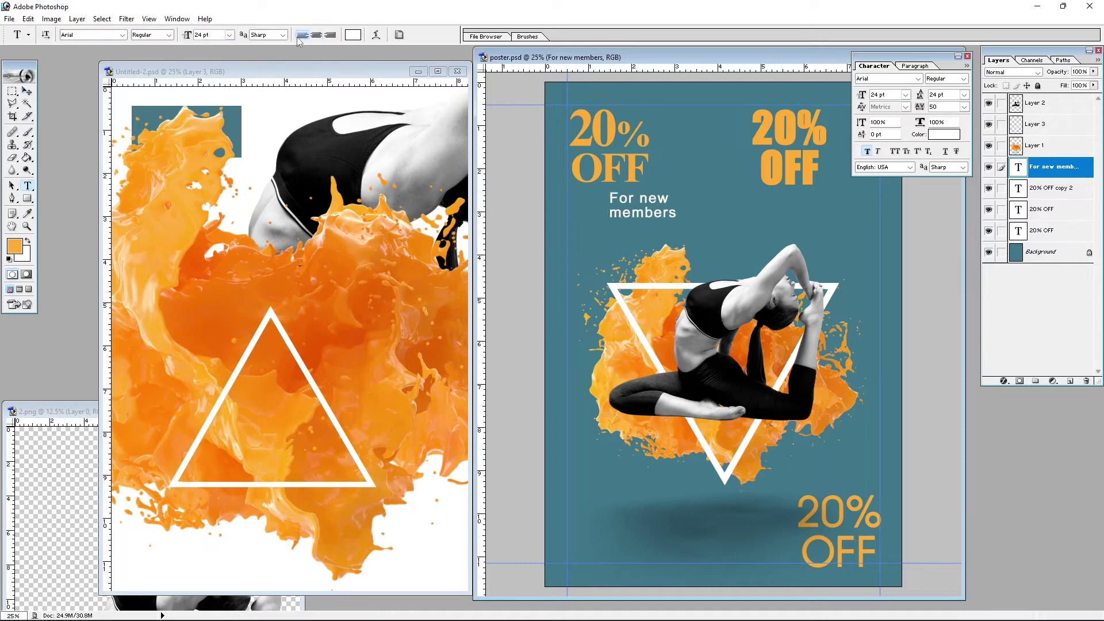
Experiment with capitalising 'members', keep it lowercase, and nudge the subtitle left.
{"action": "left_click", "coordinate": [895, 151]}
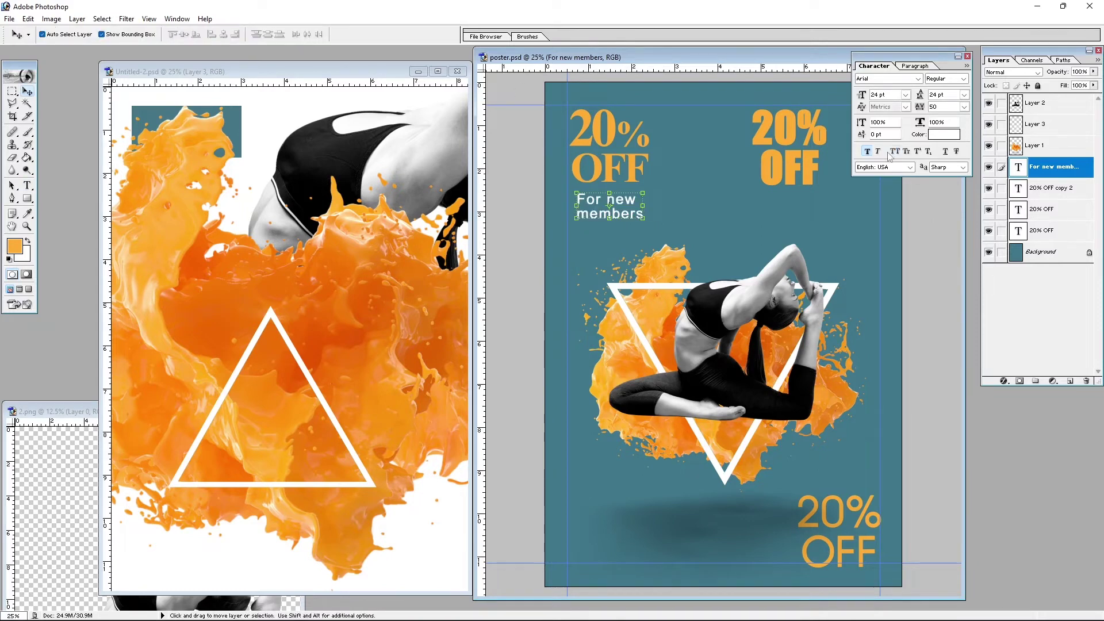
{"action": "key", "text": "t"}
{"action": "left_click_drag", "start_coordinate": [577, 214], "coordinate": [586, 214]}
{"action": "type", "text": "M"}
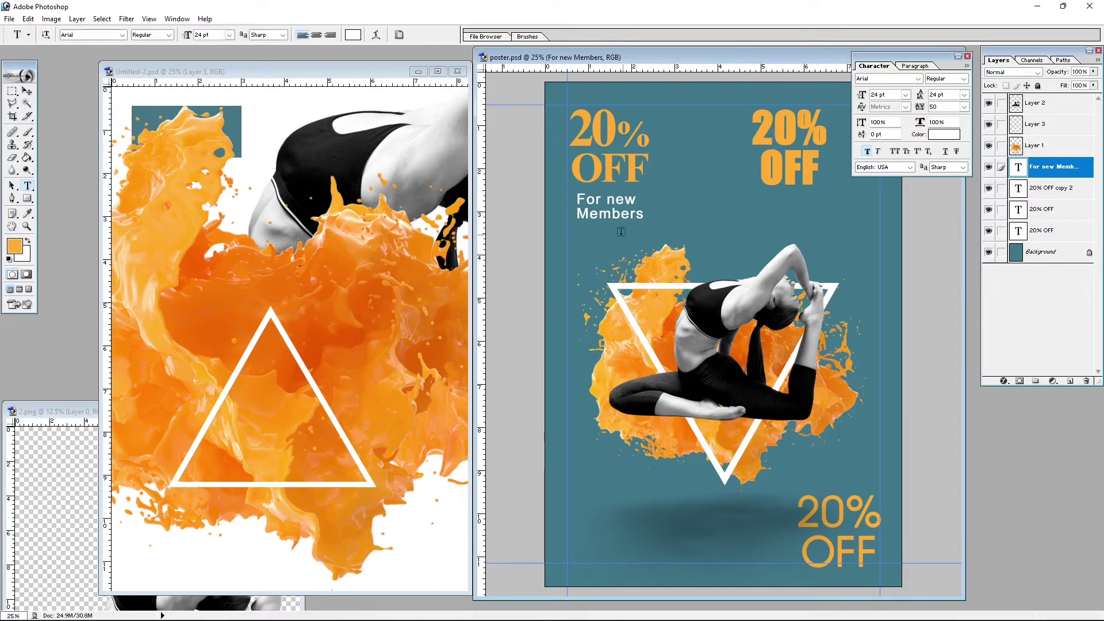
{"action": "type", "text": "v"}
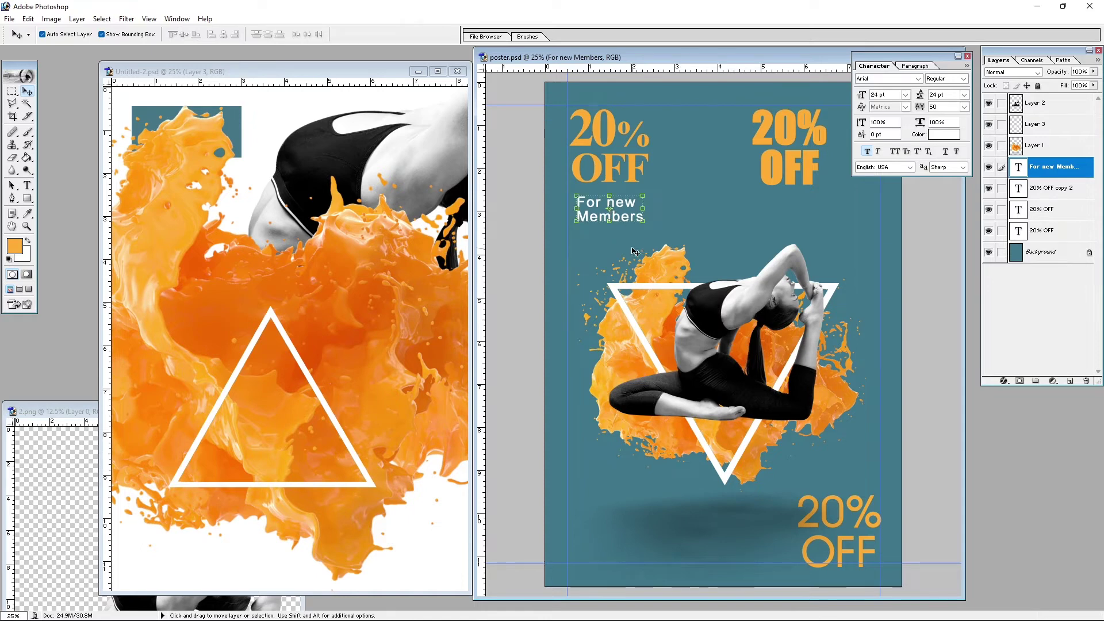
{"action": "left_click", "coordinate": [755, 199]}
{"action": "key", "text": "t"}
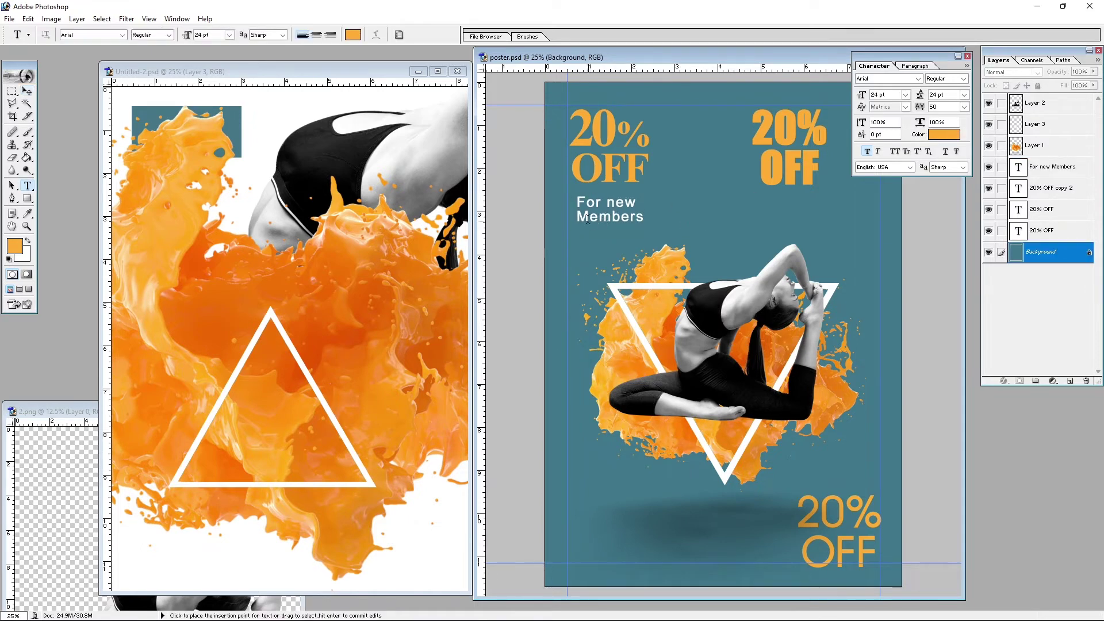
{"action": "left_click_drag", "start_coordinate": [590, 216], "coordinate": [576, 219]}
{"action": "key", "text": "v"}
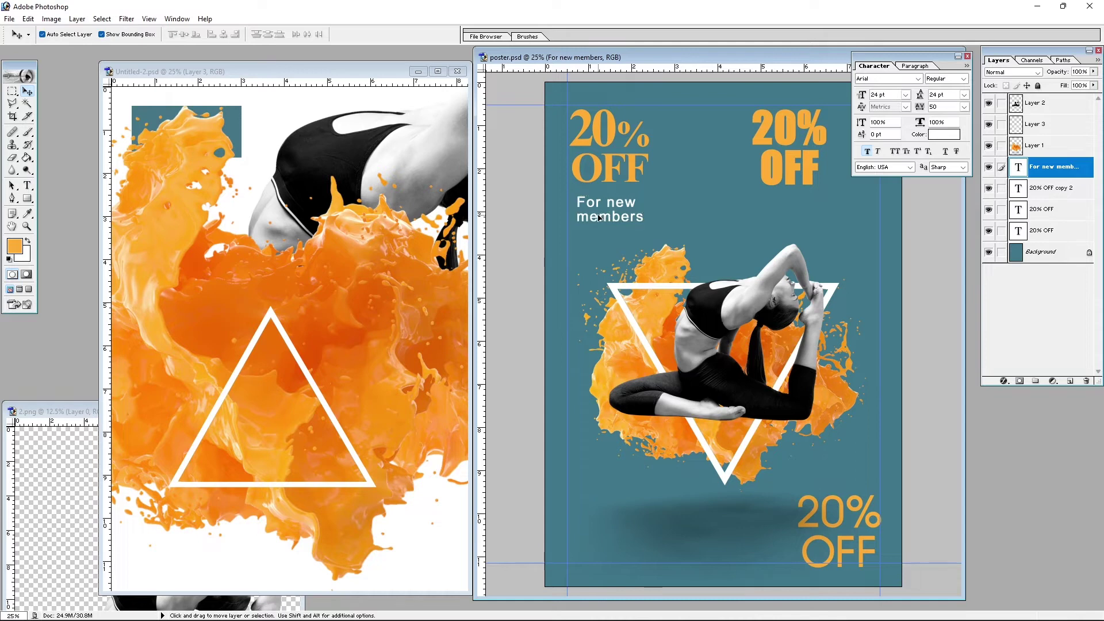
{"action": "left_click_drag", "start_coordinate": [603, 212], "coordinate": [598, 211]}
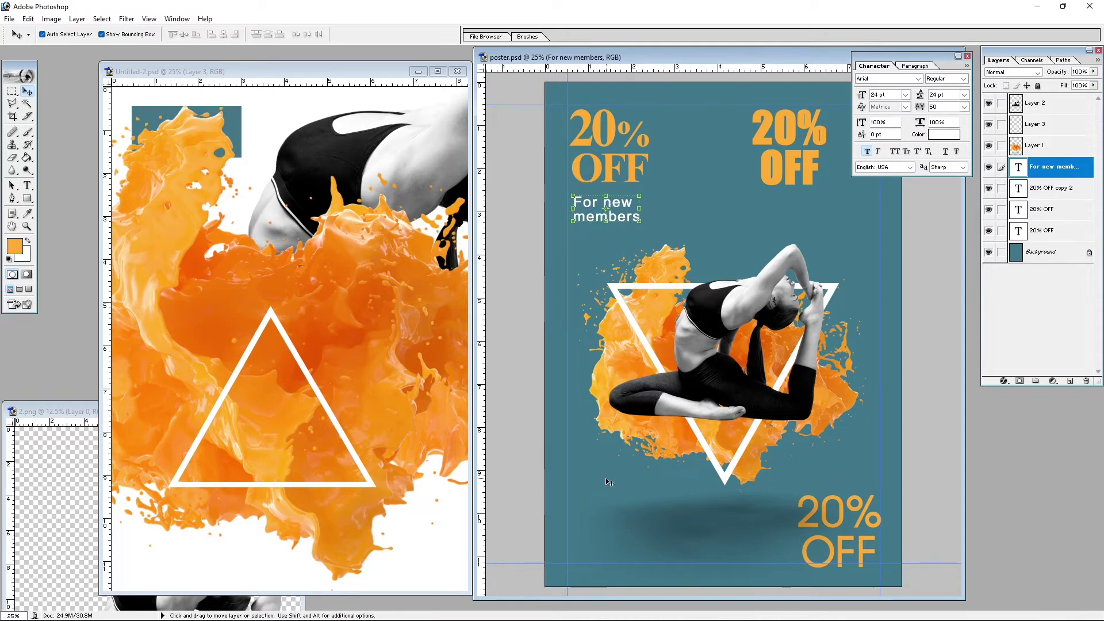
Move a 20% OFF copy to the lower left and retype it as 'NEW' / 'OPEN' on two lines.
{"action": "left_click_drag", "start_coordinate": [777, 160], "coordinate": [647, 509]}
{"action": "key", "text": "t"}
{"action": "left_click", "coordinate": [632, 512]}
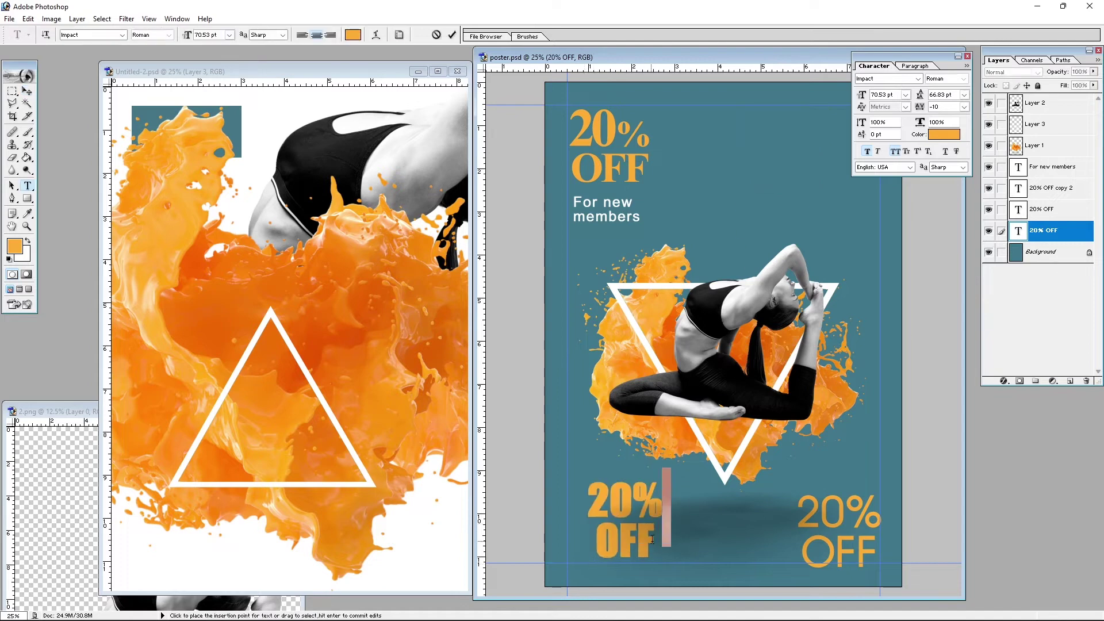
{"action": "key", "text": "BackSpace"}
{"action": "key", "text": "BackSpace"}
{"action": "key", "text": "BackSpace"}
{"action": "key", "text": "BackSpace"}
{"action": "key", "text": "BackSpace"}
{"action": "key", "text": "BackSpace"}
{"action": "key", "text": "BackSpace"}
{"action": "type", "text": "NEW"}
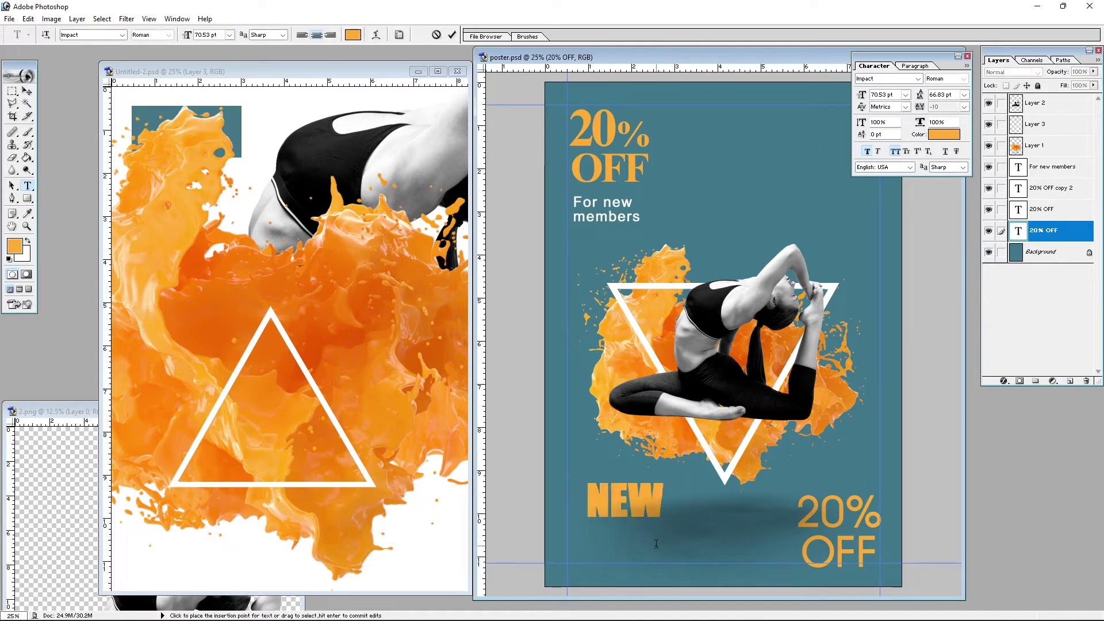
{"action": "key", "text": "Return"}
{"action": "type", "text": "OPEN"}
{"action": "key", "text": "ctrl+Return"}
Bring the NEW OPEN layer to the top and nudge it slightly left.
{"action": "key", "text": "v"}
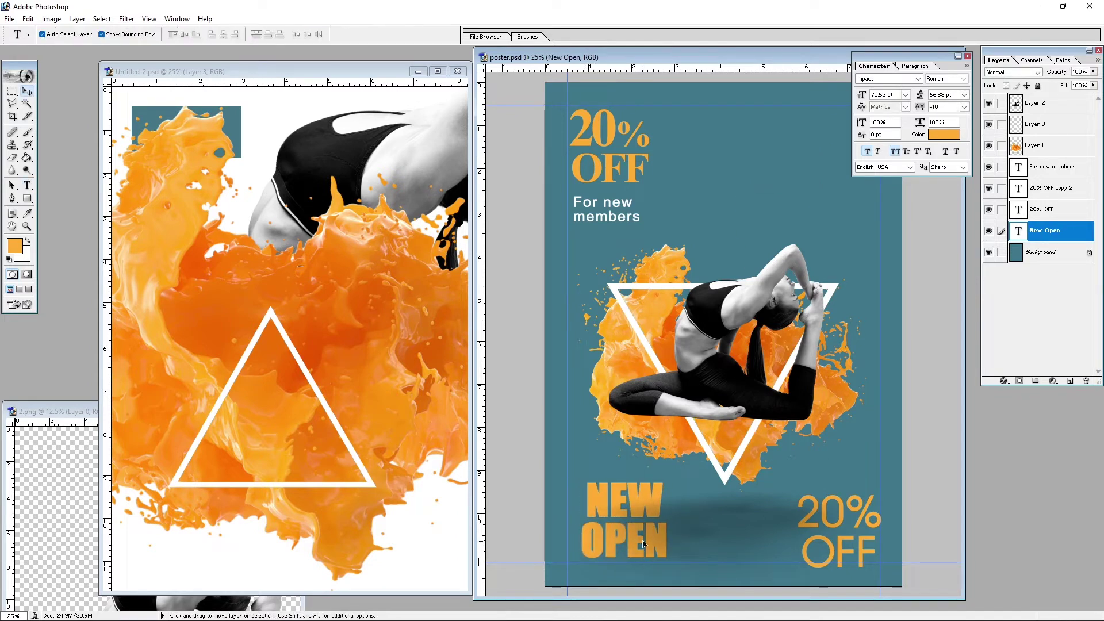
{"action": "key", "text": "ctrl+shift+]"}
{"action": "left_click_drag", "start_coordinate": [644, 545], "coordinate": [642, 545]}
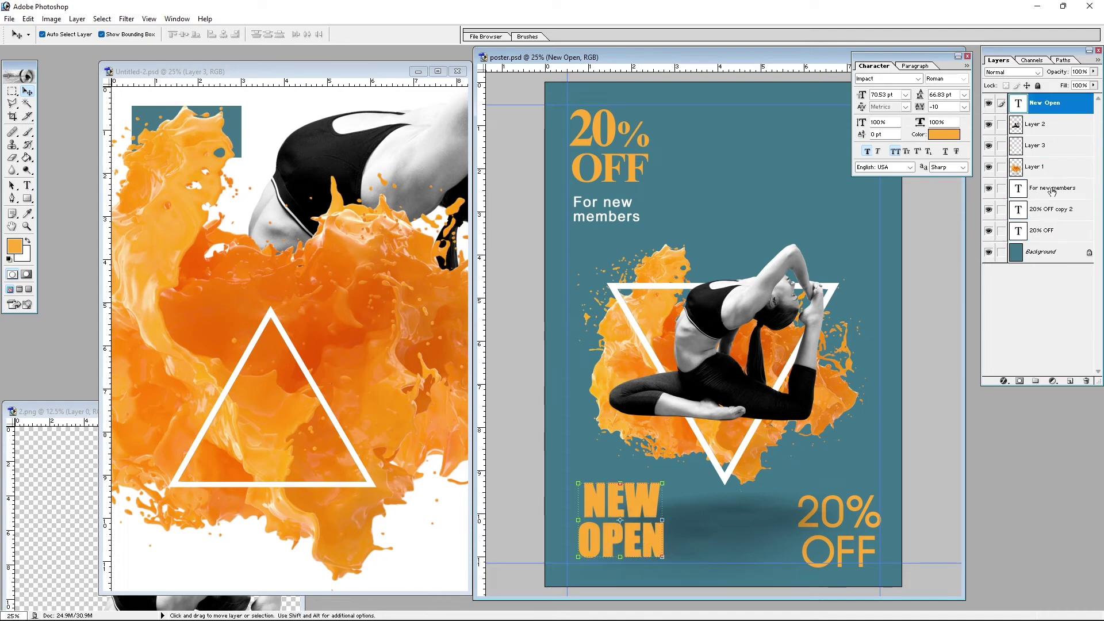
Raise the 20% OFF layer to just below 'For new members' in the stack.
{"action": "left_click", "coordinate": [1052, 188]}
{"action": "key", "text": "ctrl+bracketright"}
{"action": "key", "text": "ctrl+bracketright"}
{"action": "key", "text": "ctrl+bracketright"}
{"action": "left_click", "coordinate": [1053, 209]}
{"action": "key", "text": "ctrl+bracketright"}
{"action": "key", "text": "ctrl+bracketright"}
{"action": "key", "text": "ctrl+bracketright"}
{"action": "left_click", "coordinate": [1054, 230]}
{"action": "key", "text": "ctrl+bracketright"}
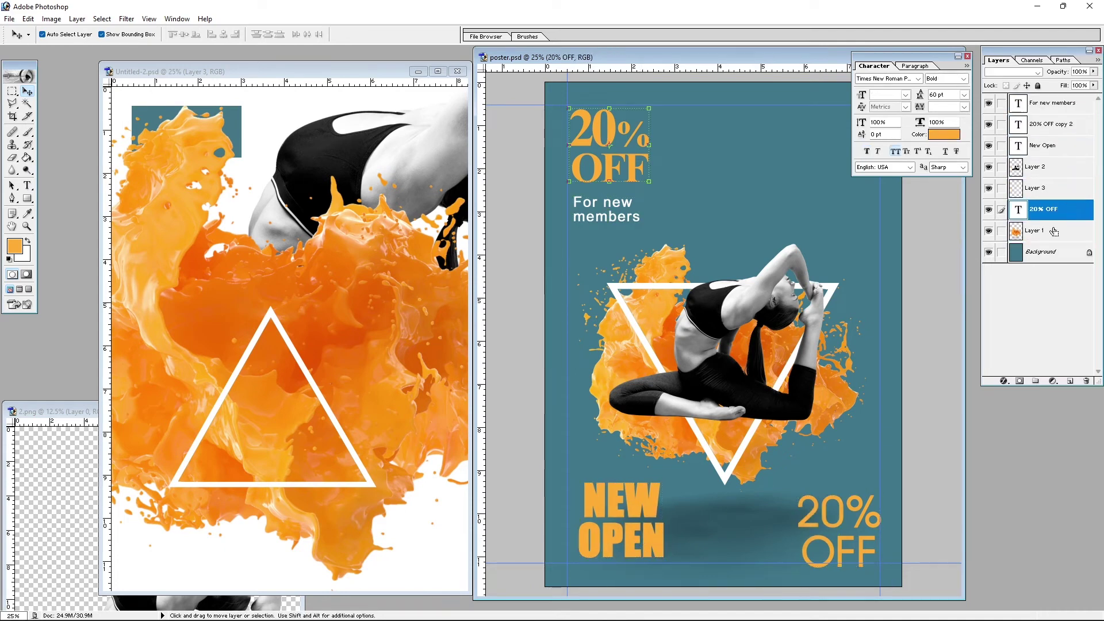
{"action": "key", "text": "ctrl+bracketright"}
{"action": "key", "text": "ctrl+bracketright"}
{"action": "key", "text": "ctrl+bracketright"}
Turn off faux bold on NEW OPEN, nudge it left, and select the Background layer.
{"action": "left_click", "coordinate": [642, 509]}
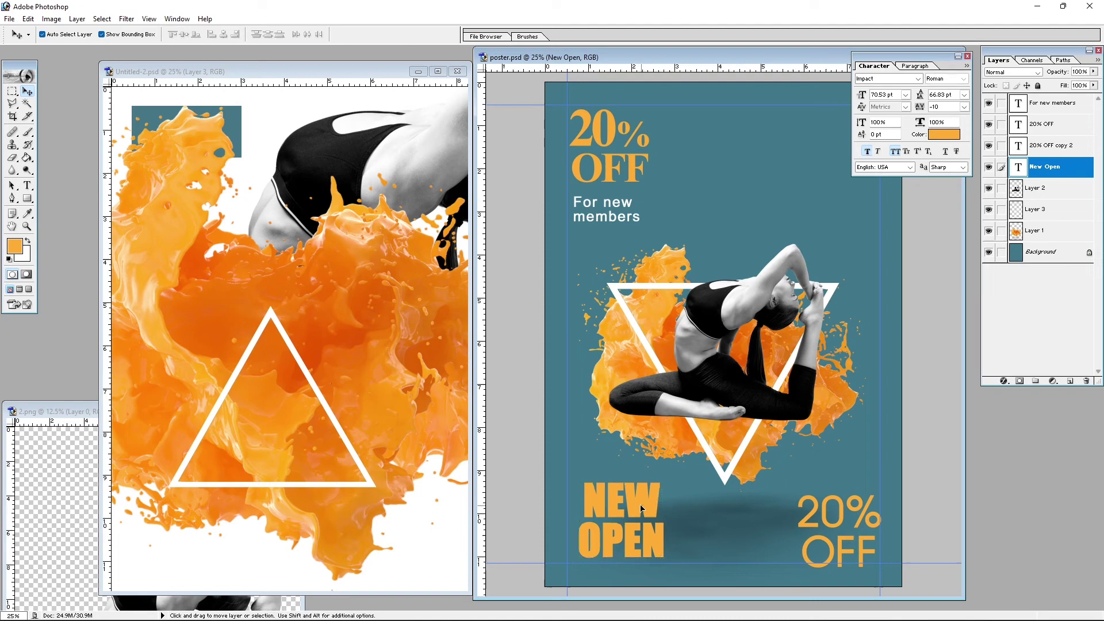
{"action": "left_click", "coordinate": [867, 150]}
{"action": "left_click_drag", "start_coordinate": [639, 506], "coordinate": [633, 505]}
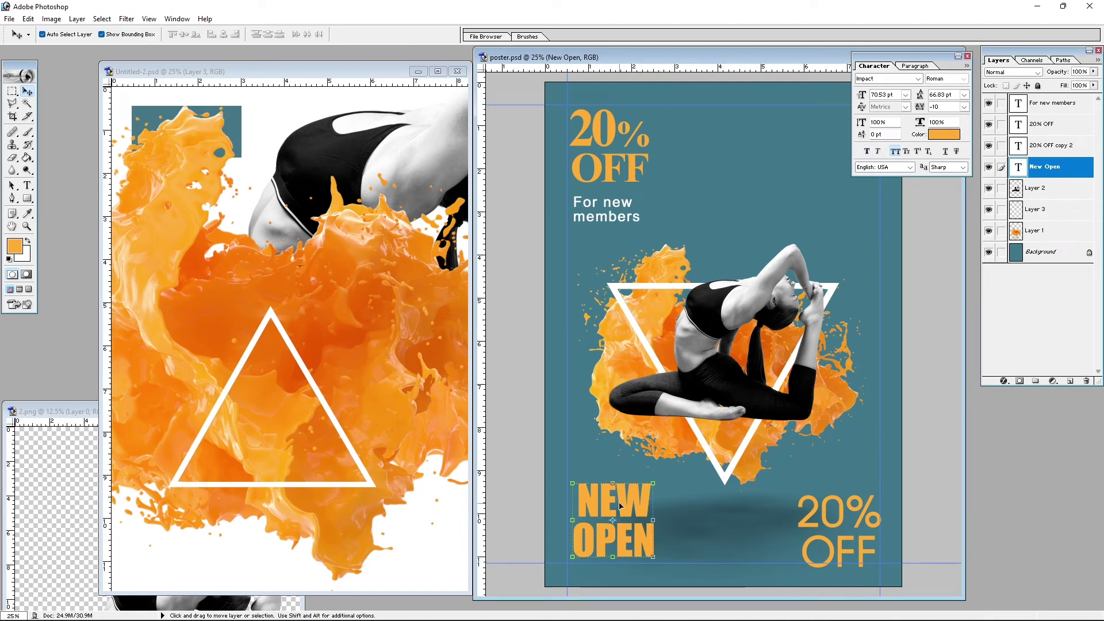
{"action": "left_click", "coordinate": [767, 169]}
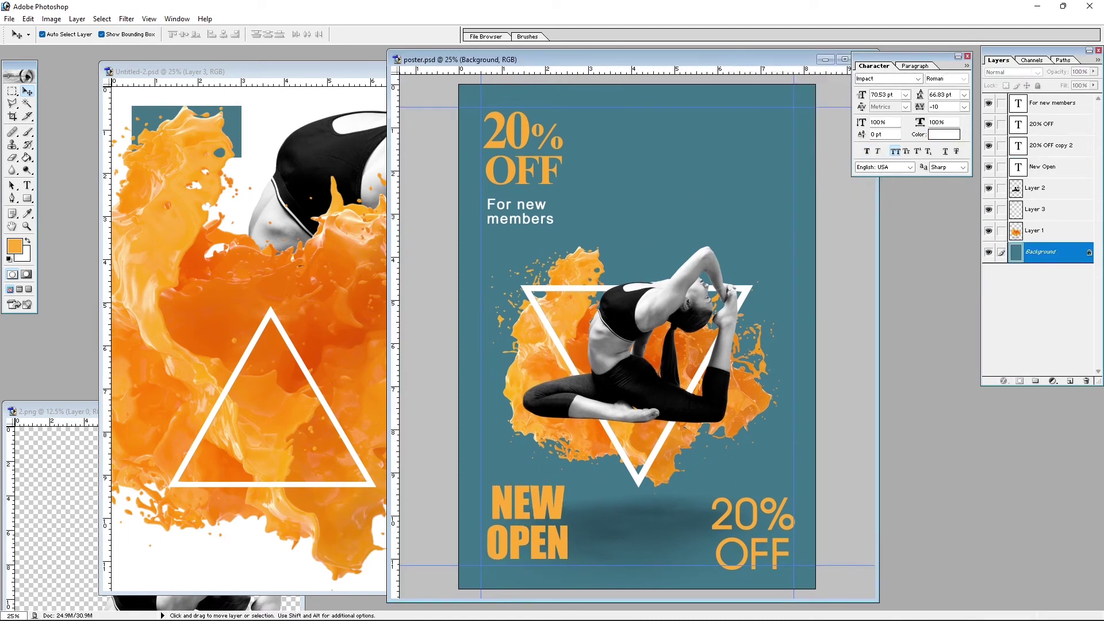
Duplicate the 20% OFF text and retype the copy as 'AZALEA FITNESS'.
{"action": "left_click", "coordinate": [549, 517]}
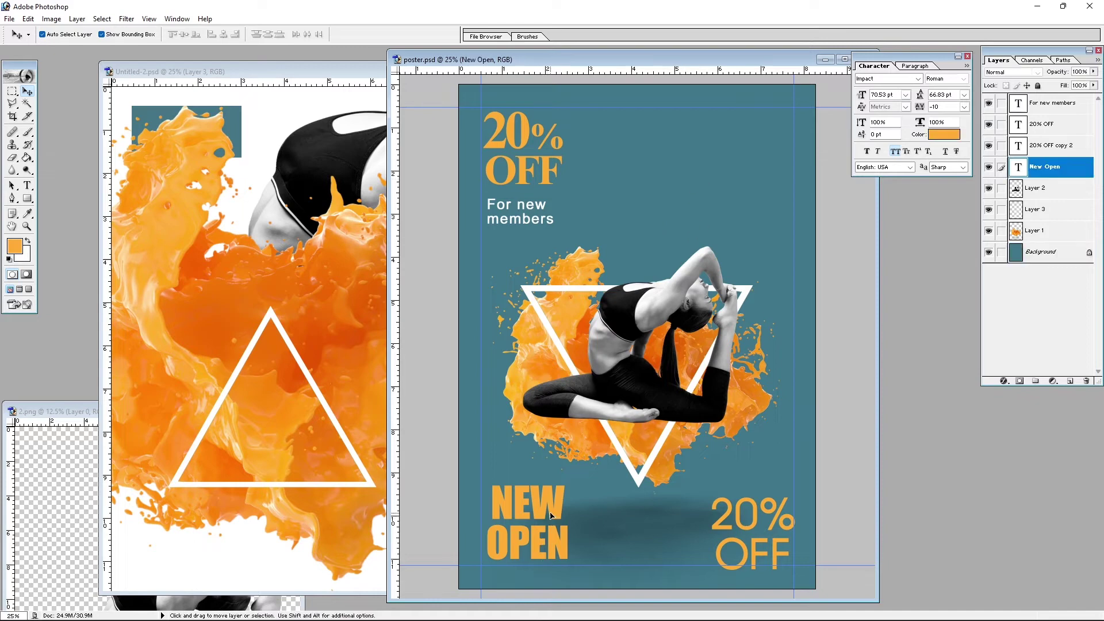
{"action": "left_click", "coordinate": [526, 144]}
{"action": "left_click_drag", "start_coordinate": [526, 144], "coordinate": [668, 144]}
{"action": "key", "text": "t"}
{"action": "double_click", "coordinate": [627, 158]}
{"action": "type", "text": "AZ"}
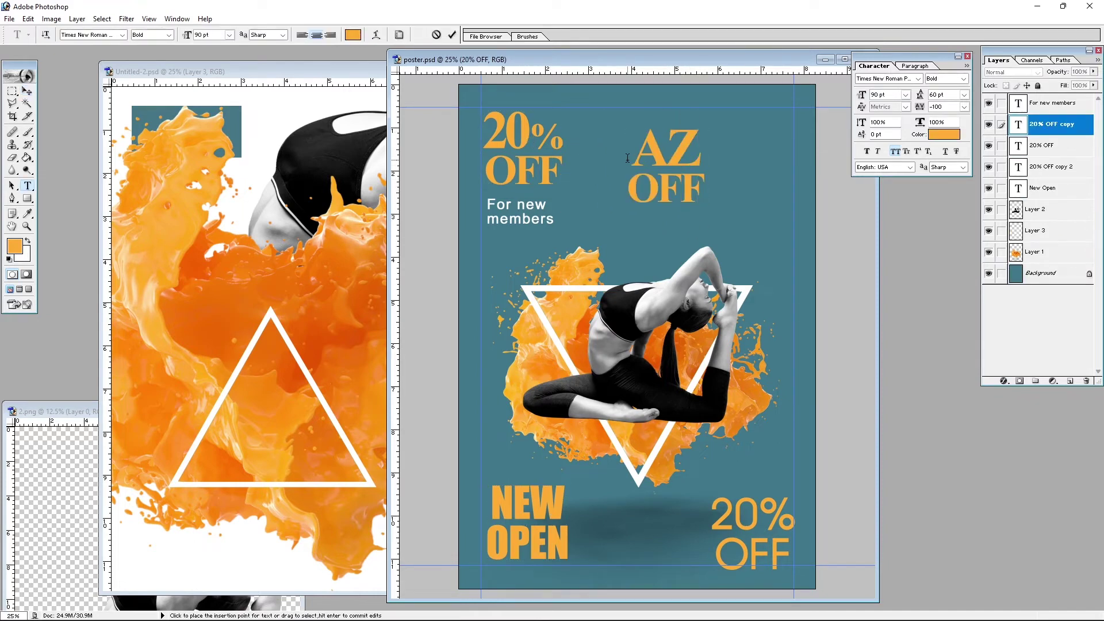
{"action": "key", "text": "BackSpace"}
{"action": "type", "text": "XZ"}
{"action": "key", "text": "BackSpace"}
{"action": "key", "text": "BackSpace"}
{"action": "type", "text": "Z"}
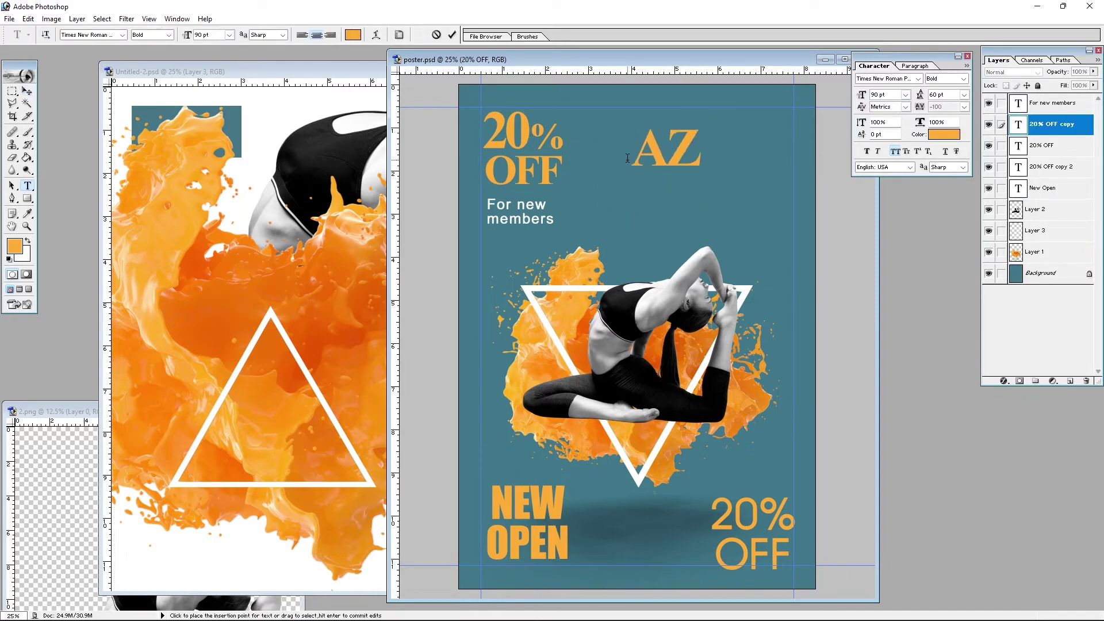
{"action": "type", "text": "ALEA"}
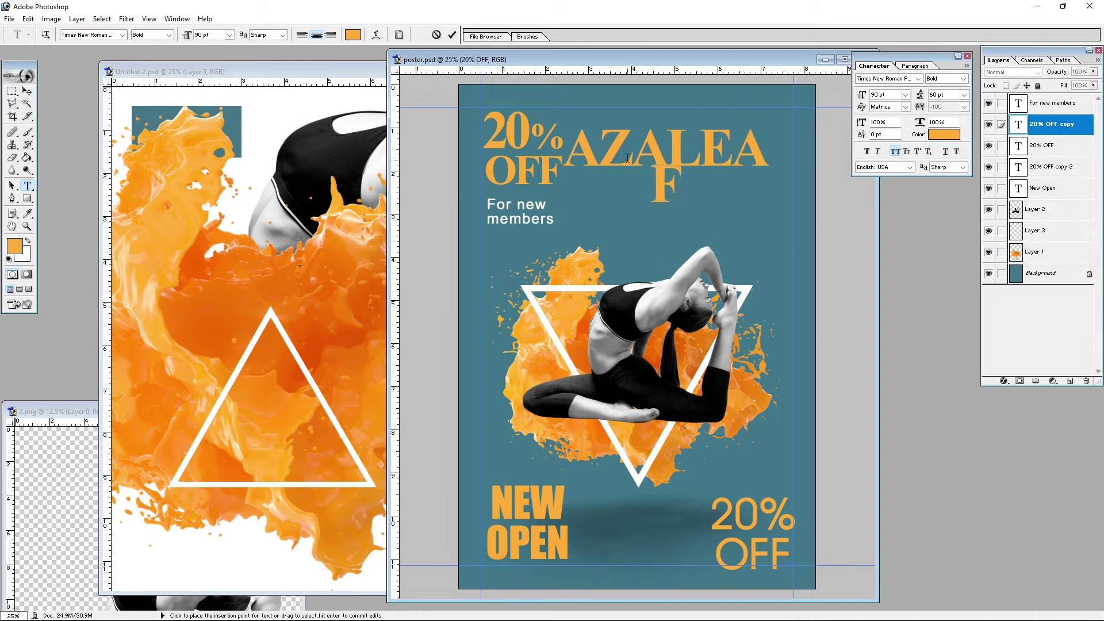
{"action": "type", "text": " FITNESS"}
{"action": "key", "text": "ctrl+Return"}
Give the headline 72 pt leading, scale it down, set tracking -75 and Faux Italic.
{"action": "left_click", "coordinate": [964, 94]}
{"action": "left_click", "coordinate": [964, 289]}
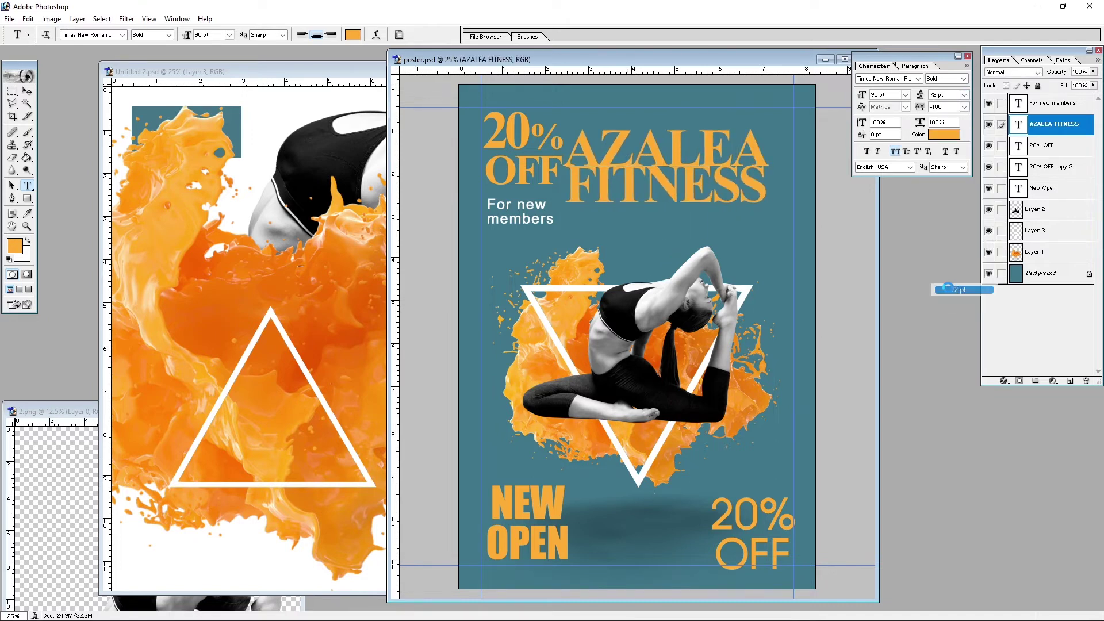
{"action": "key", "text": "v"}
{"action": "left_click_drag", "start_coordinate": [592, 204], "coordinate": [625, 173]}
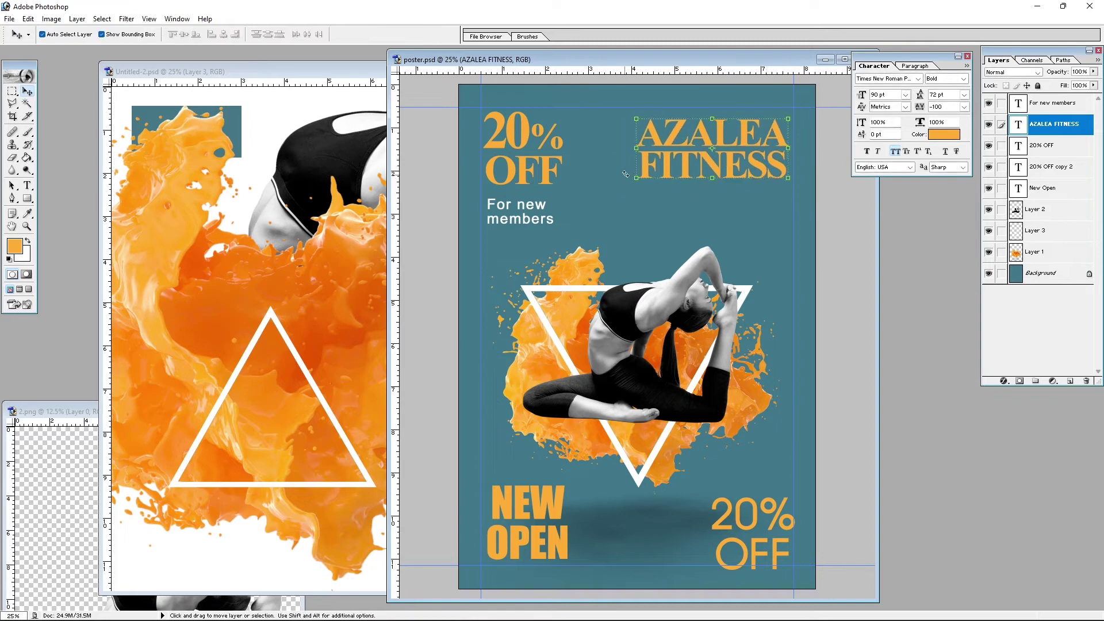
{"action": "left_click", "coordinate": [964, 107]}
{"action": "left_click", "coordinate": [953, 200]}
{"action": "left_click", "coordinate": [964, 107]}
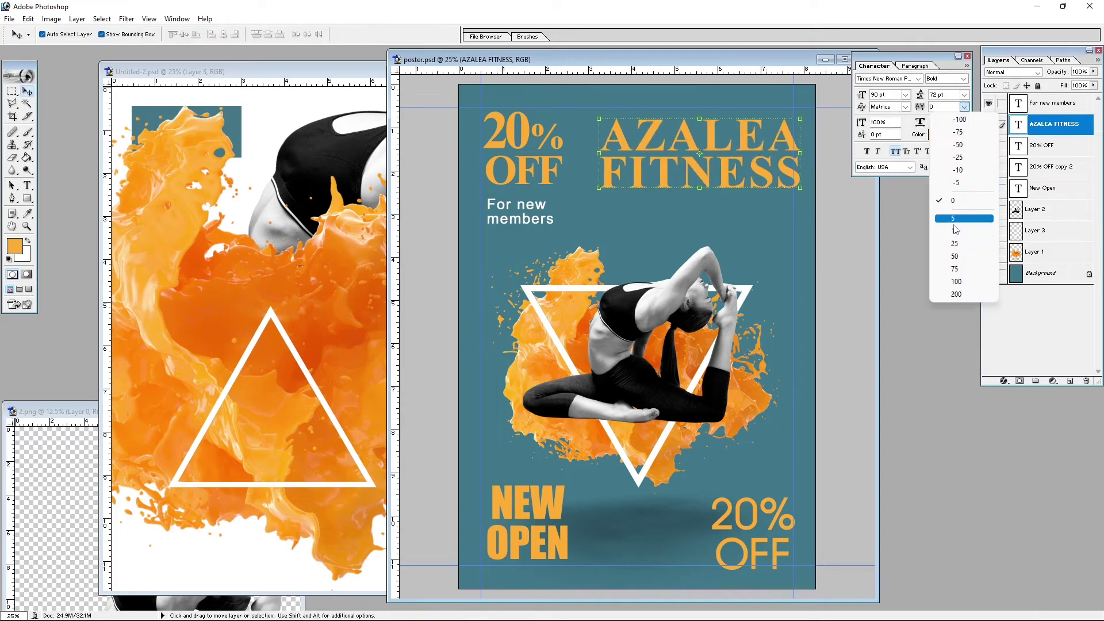
{"action": "left_click", "coordinate": [955, 226]}
{"action": "left_click", "coordinate": [964, 107]}
{"action": "left_click", "coordinate": [958, 132]}
{"action": "left_click", "coordinate": [879, 151]}
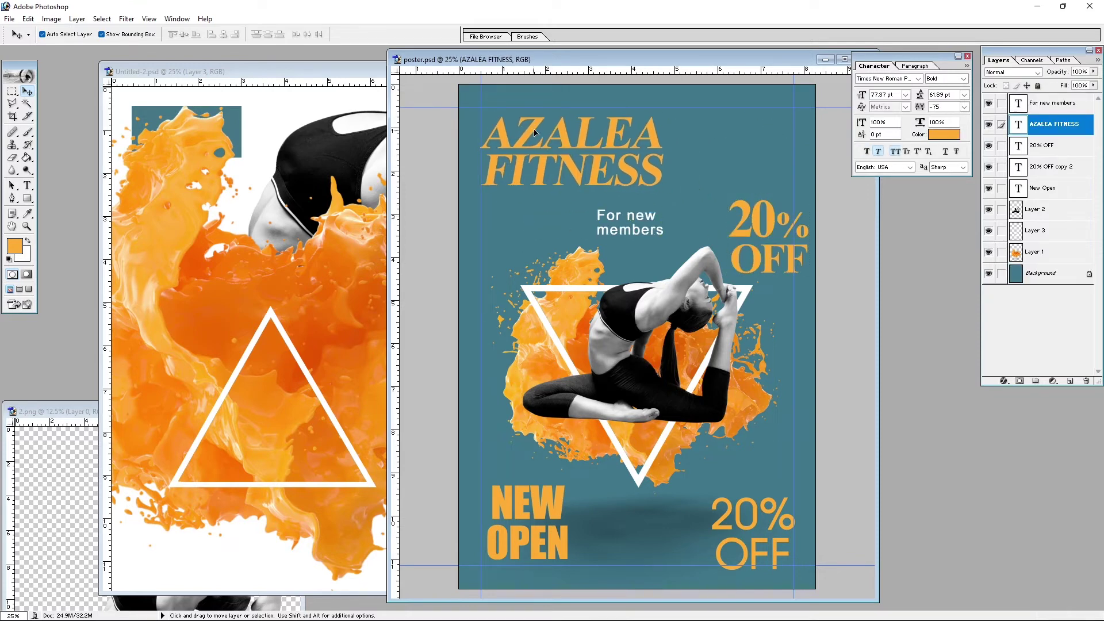
Move AZALEA FITNESS to the top and 20% OFF to the left, colouring 20% OFF black.
{"action": "left_click_drag", "start_coordinate": [751, 210], "coordinate": [730, 137]}
{"action": "left_click_drag", "start_coordinate": [656, 218], "coordinate": [777, 215]}
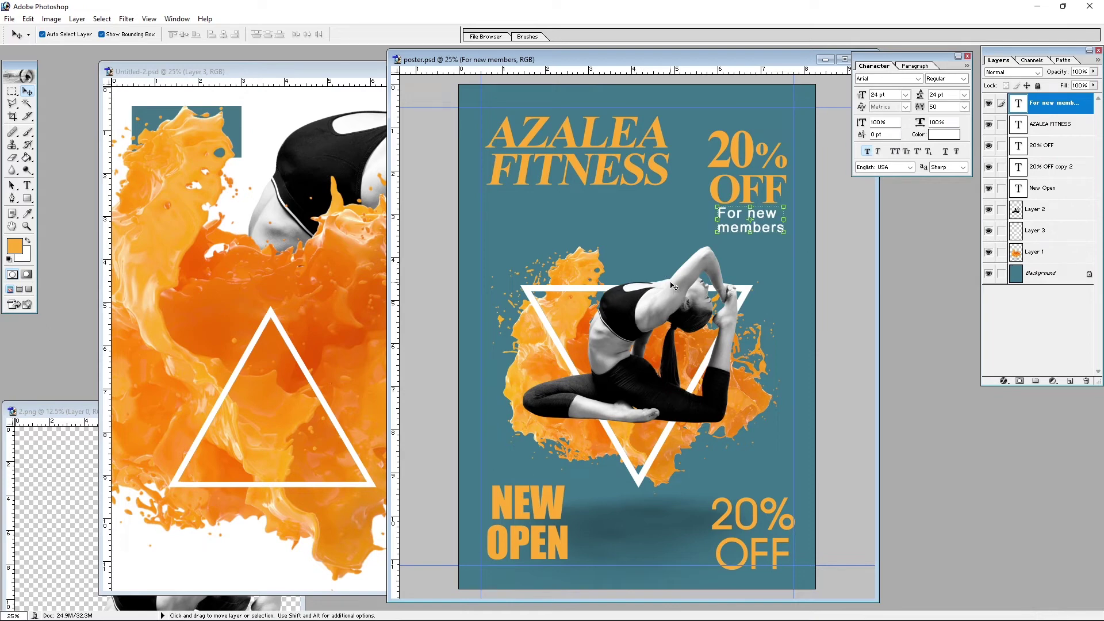
{"action": "left_click", "coordinate": [673, 286]}
{"action": "left_click", "coordinate": [604, 147]}
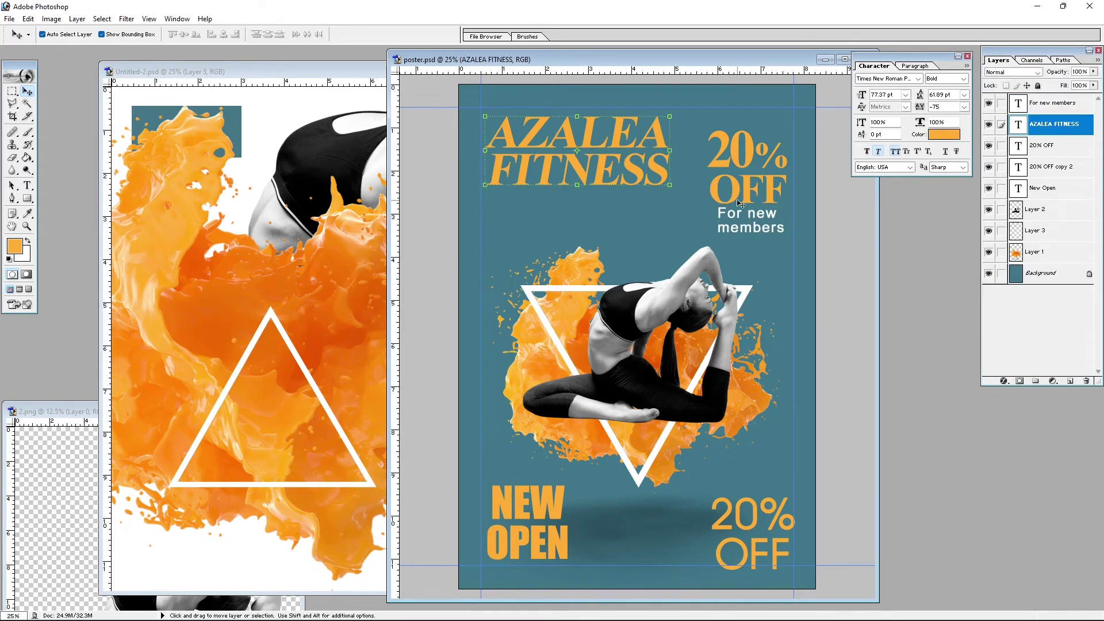
{"action": "mouse_move", "coordinate": [741, 204]}
{"action": "left_mouse_down"}
{"action": "mouse_move", "coordinate": [531, 340]}
{"action": "mouse_move", "coordinate": [535, 285]}
{"action": "left_mouse_up"}
{"action": "key", "text": "t"}
{"action": "left_click", "coordinate": [357, 35]}
{"action": "key", "text": "Return"}
{"action": "key", "text": "v"}
Centre AZALEA FITNESS at the top and shift For new members right of the dancer.
{"action": "left_click", "coordinate": [548, 163]}
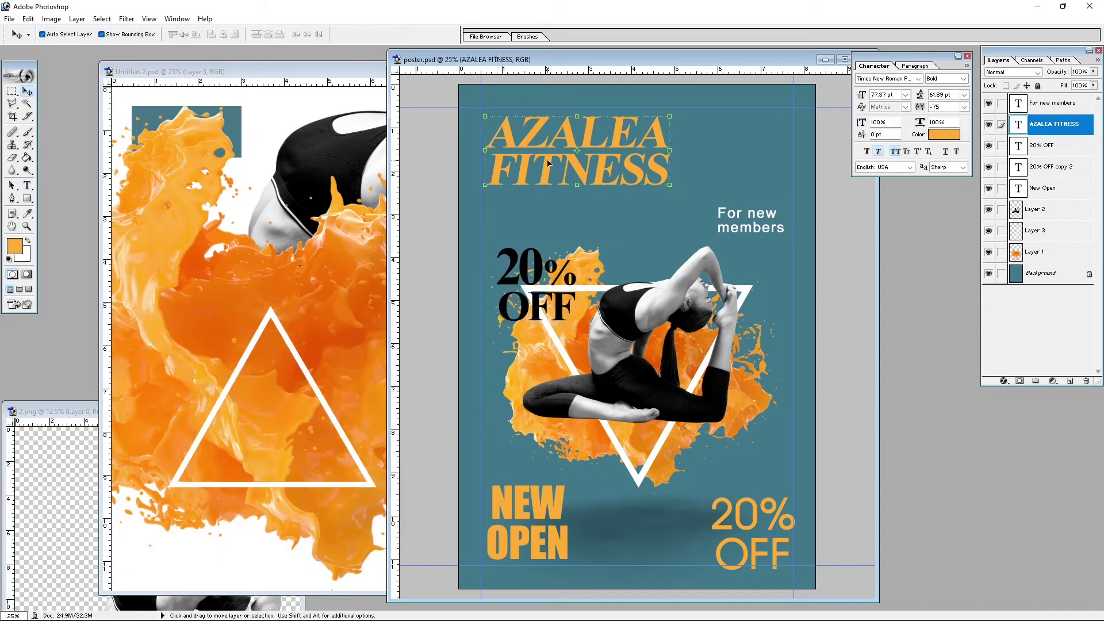
{"action": "left_click_drag", "start_coordinate": [548, 164], "coordinate": [602, 169]}
{"action": "left_click_drag", "start_coordinate": [725, 219], "coordinate": [734, 324]}
{"action": "left_click", "coordinate": [666, 167]}
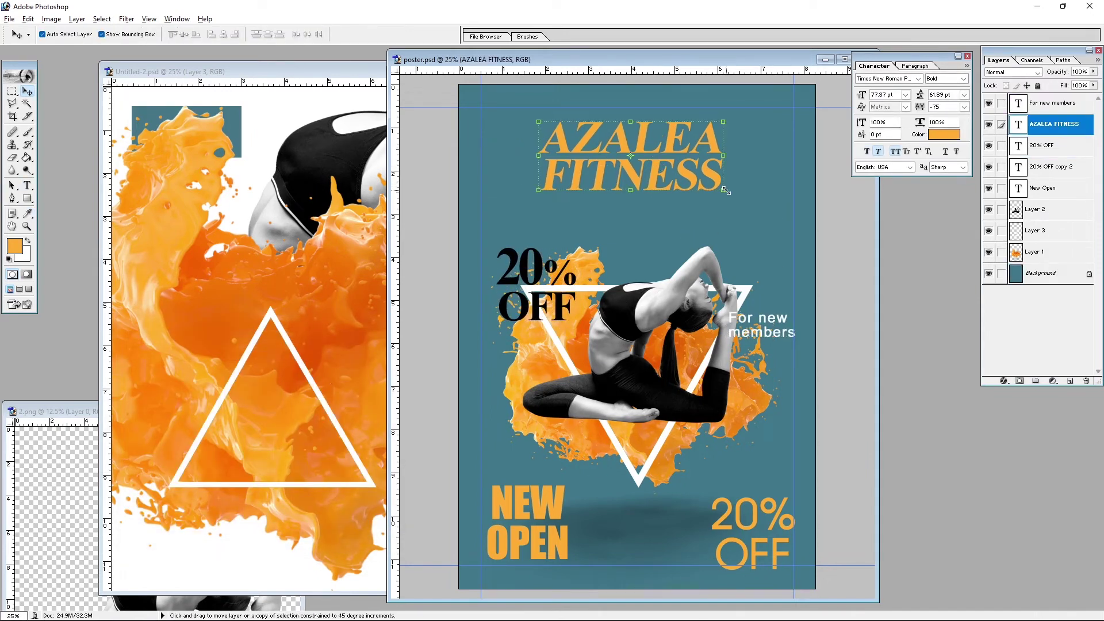
{"action": "key", "text": "z"}
{"action": "left_click_drag", "start_coordinate": [540, 120], "coordinate": [581, 190]}
Add a Drop Shadow to the headline with lower opacity and a larger blur.
{"action": "left_click", "coordinate": [1003, 381]}
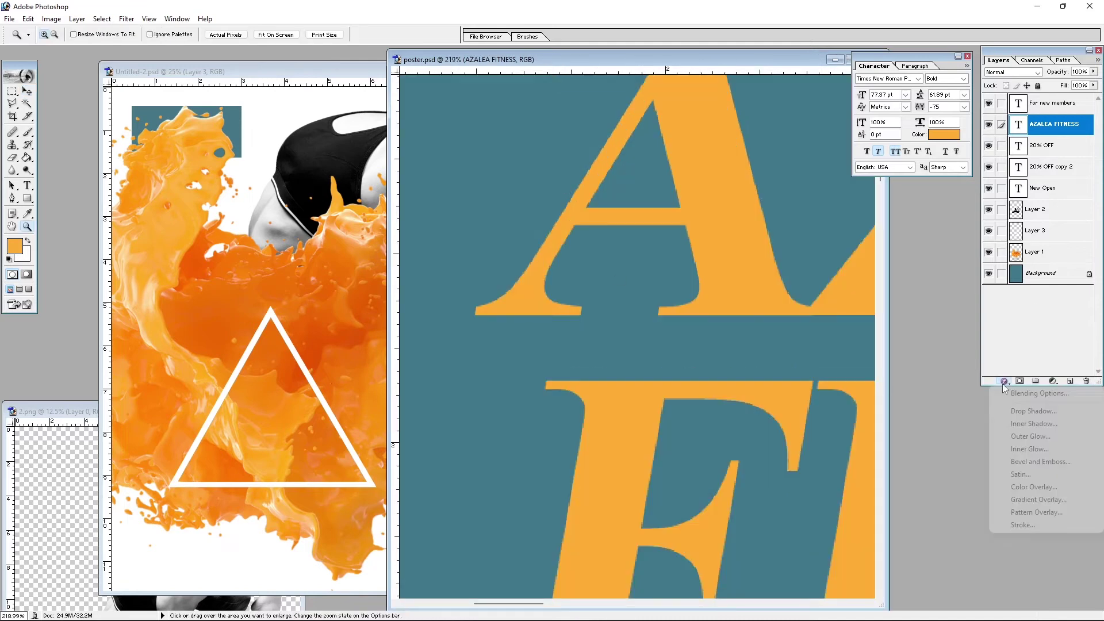
{"action": "left_click", "coordinate": [1029, 411]}
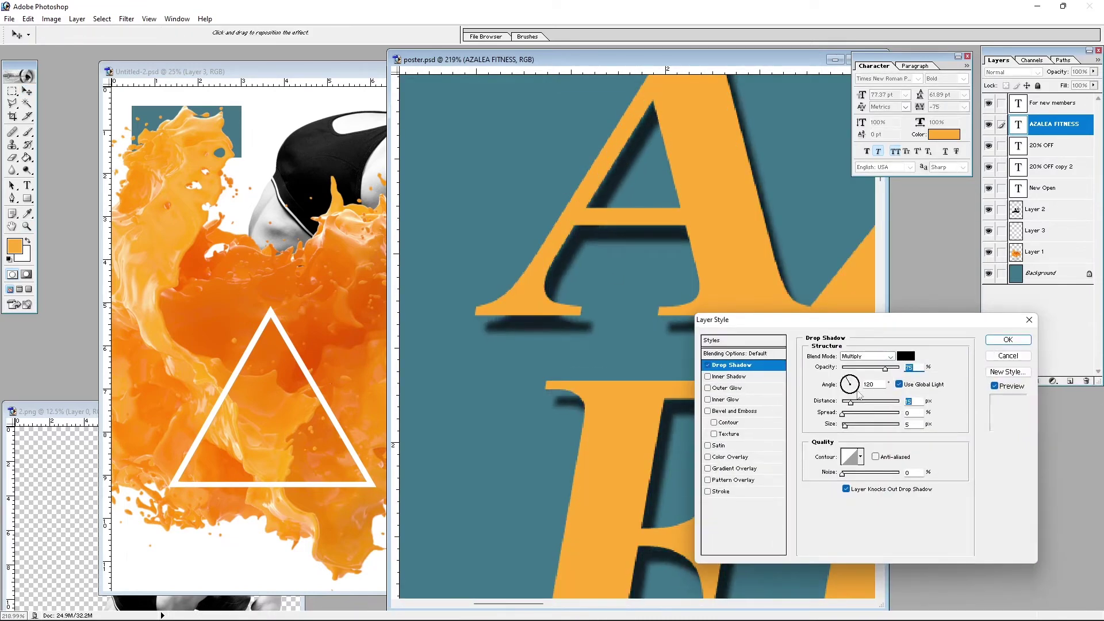
{"action": "left_click_drag", "start_coordinate": [886, 368], "coordinate": [869, 368]}
{"action": "left_click_drag", "start_coordinate": [845, 426], "coordinate": [851, 426]}
{"action": "key", "text": "Return"}
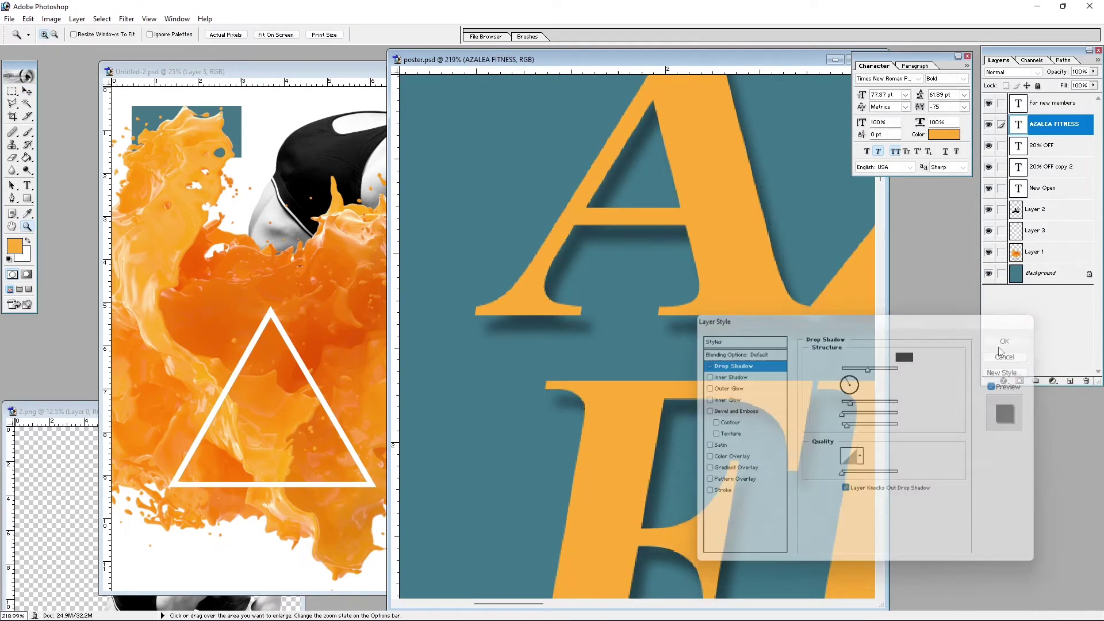
{"action": "key", "text": "ctrl+0"}
Refine the headline shadow to distance 8 and opacity 52, then apply it.
{"action": "double_click", "coordinate": [1039, 151]}
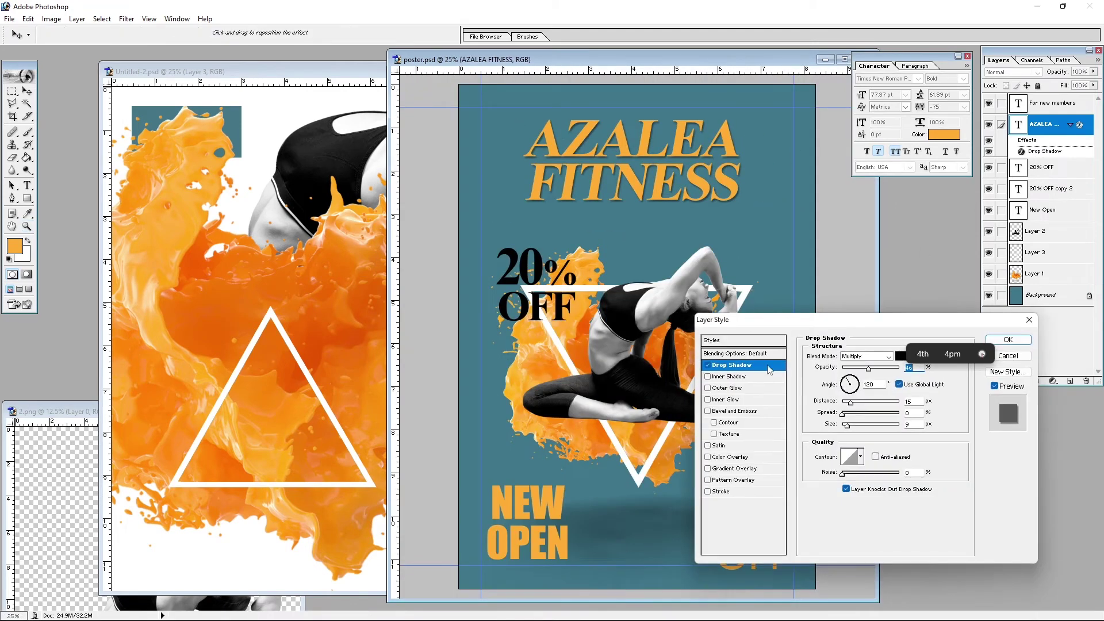
{"action": "left_click", "coordinate": [848, 383]}
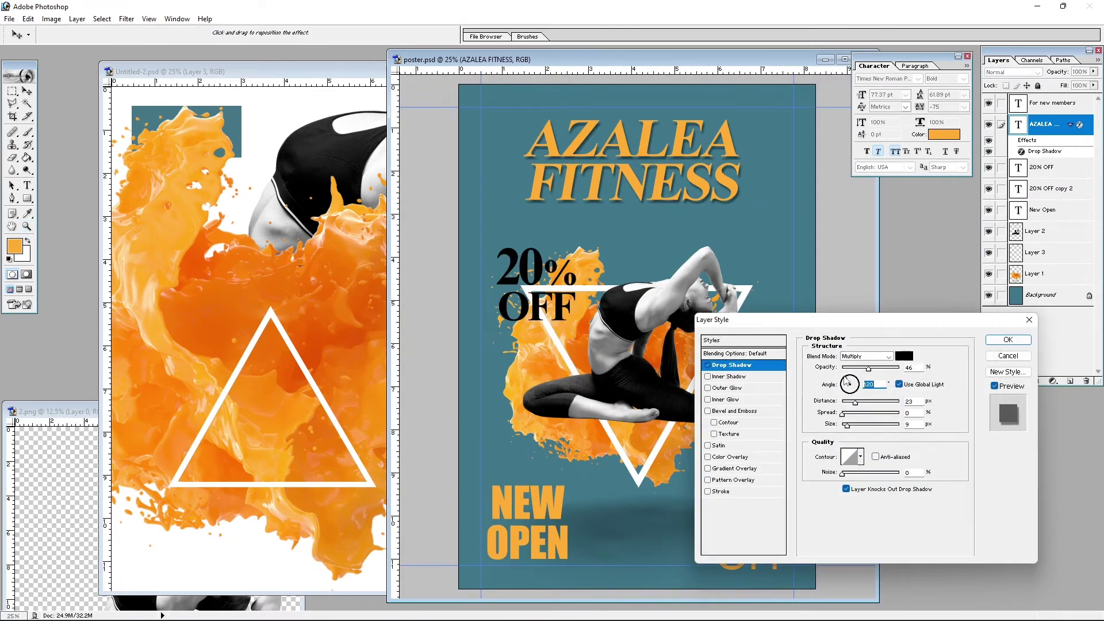
{"action": "left_click_drag", "start_coordinate": [864, 368], "coordinate": [902, 368]}
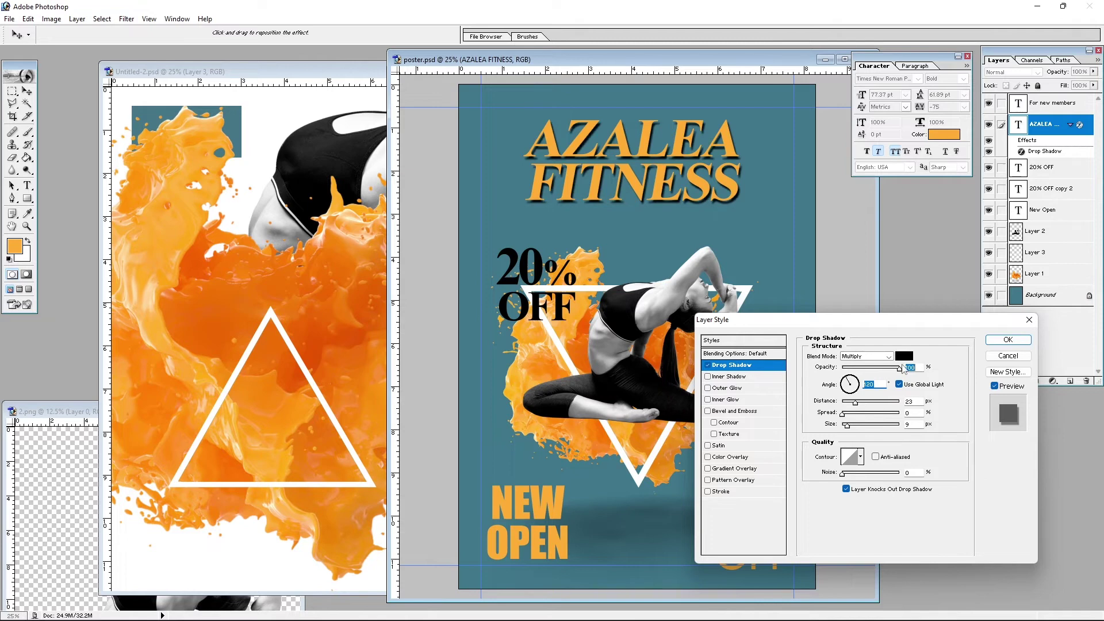
{"action": "mouse_move", "coordinate": [846, 425]}
{"action": "left_mouse_down"}
{"action": "mouse_move", "coordinate": [852, 402]}
{"action": "mouse_move", "coordinate": [847, 432]}
{"action": "left_mouse_up"}
{"action": "key", "text": "ctrl+alt+0"}
{"action": "key", "text": "ctrl+0"}
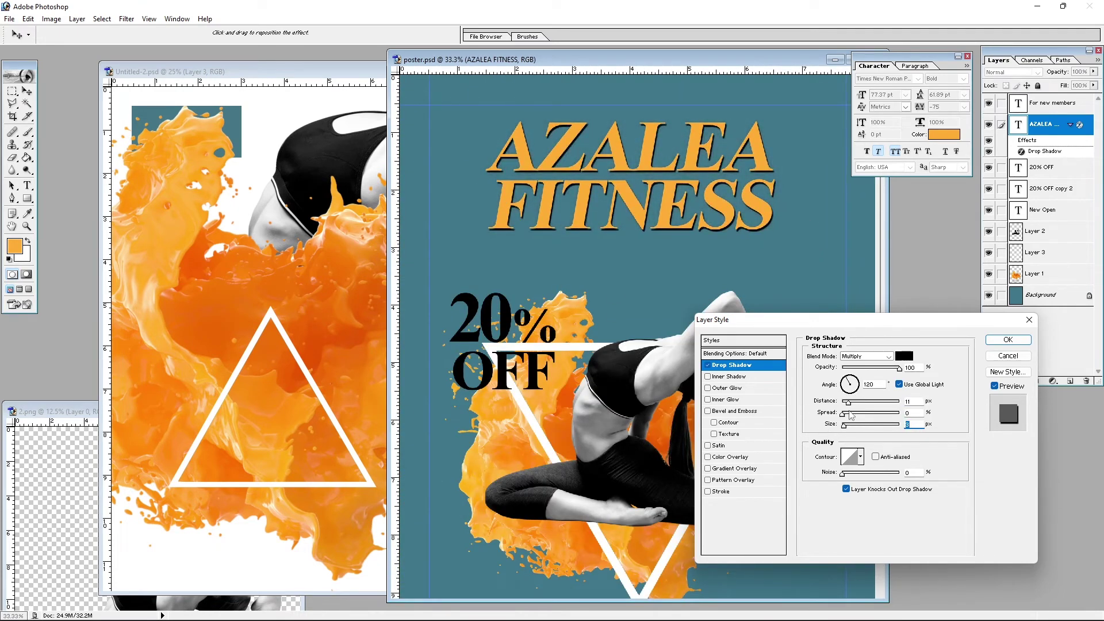
{"action": "left_click_drag", "start_coordinate": [849, 405], "coordinate": [846, 405]}
{"action": "left_click_drag", "start_coordinate": [899, 369], "coordinate": [878, 368]}
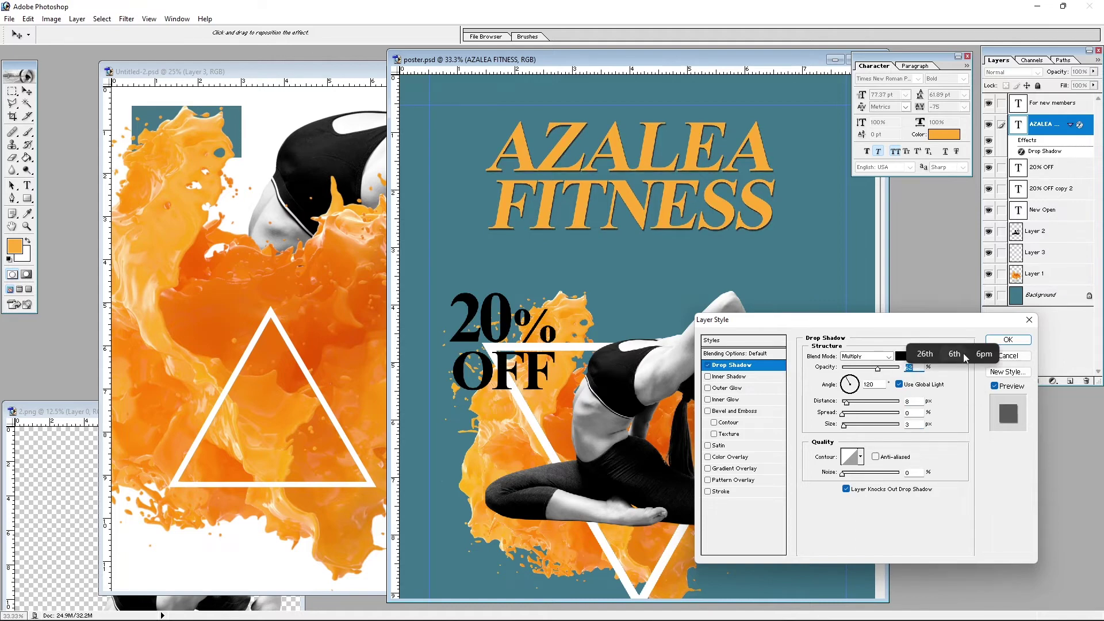
{"action": "left_click", "coordinate": [1008, 340]}
{"action": "key", "text": "ctrl+minus"}
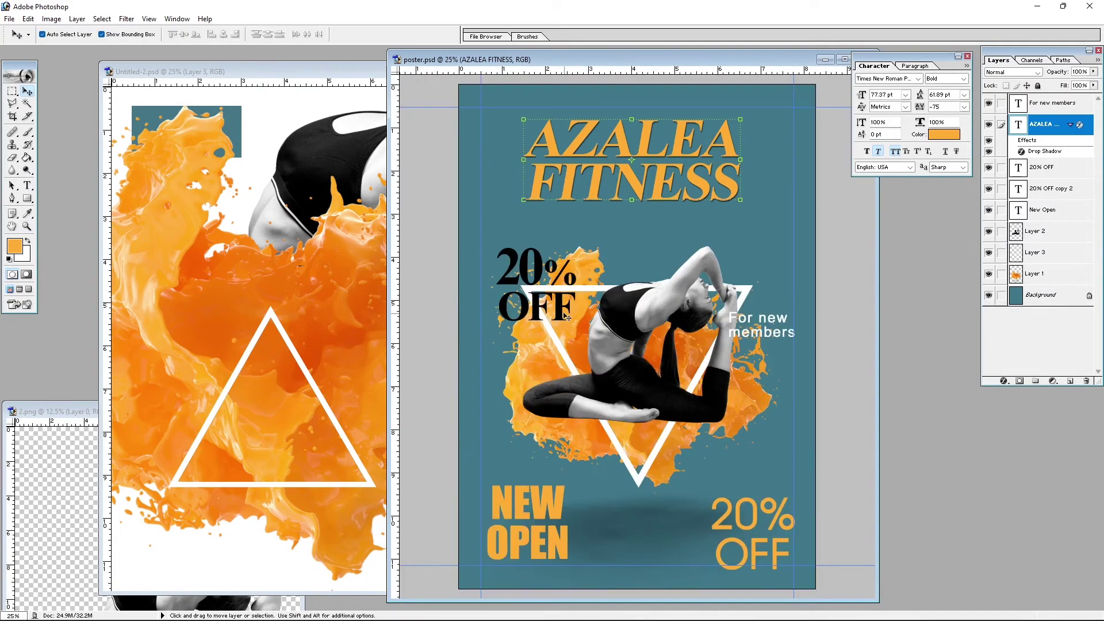
Reposition 20% OFF and a horizontal guide, keeping the text on two lines.
{"action": "mouse_move", "coordinate": [568, 318]}
{"action": "left_mouse_down"}
{"action": "mouse_move", "coordinate": [541, 472]}
{"action": "mouse_move", "coordinate": [549, 274]}
{"action": "mouse_move", "coordinate": [547, 297]}
{"action": "left_mouse_up"}
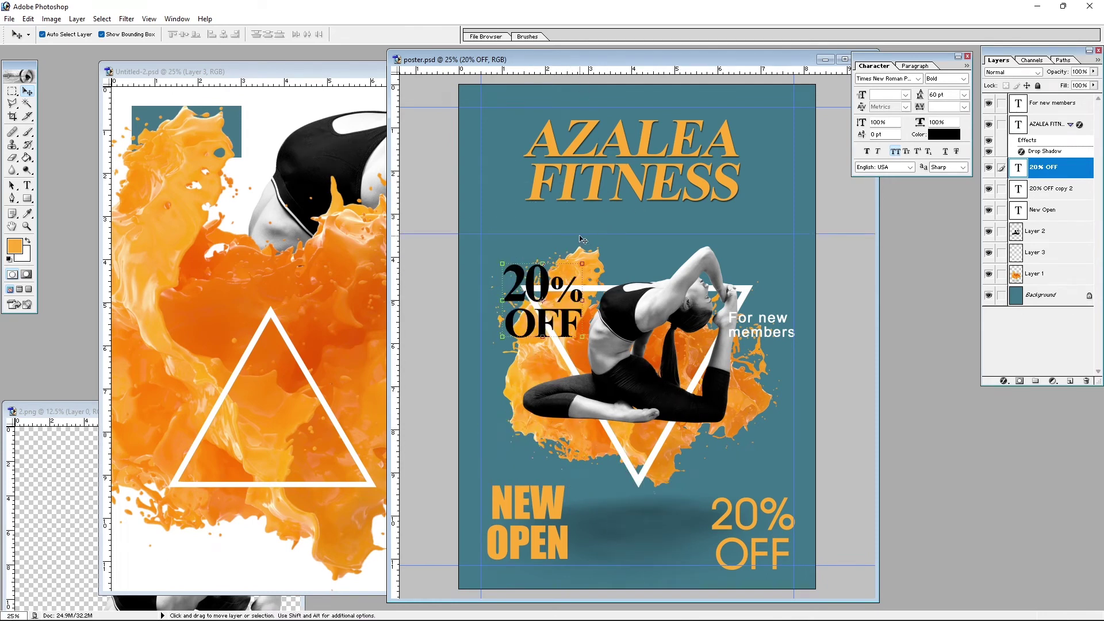
{"action": "left_click_drag", "start_coordinate": [579, 212], "coordinate": [580, 208]}
{"action": "mouse_move", "coordinate": [526, 288]}
{"action": "left_mouse_down"}
{"action": "mouse_move", "coordinate": [519, 309]}
{"action": "mouse_move", "coordinate": [567, 314]}
{"action": "left_mouse_up"}
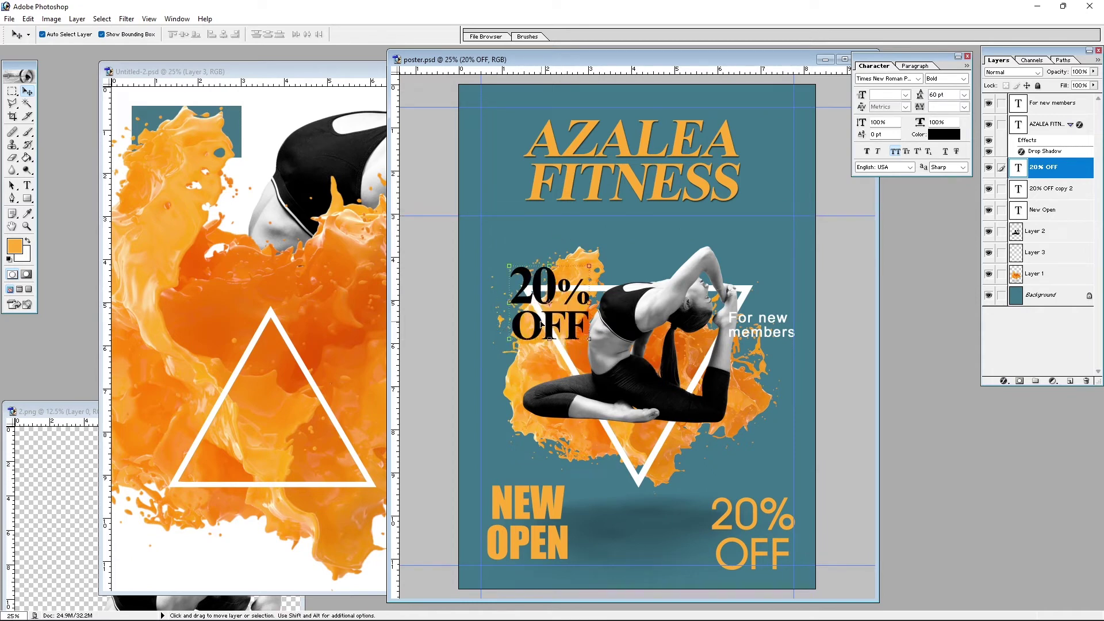
{"action": "key", "text": "t"}
{"action": "left_click", "coordinate": [519, 328]}
{"action": "key", "text": "BackSpace"}
{"action": "key", "text": "Return"}
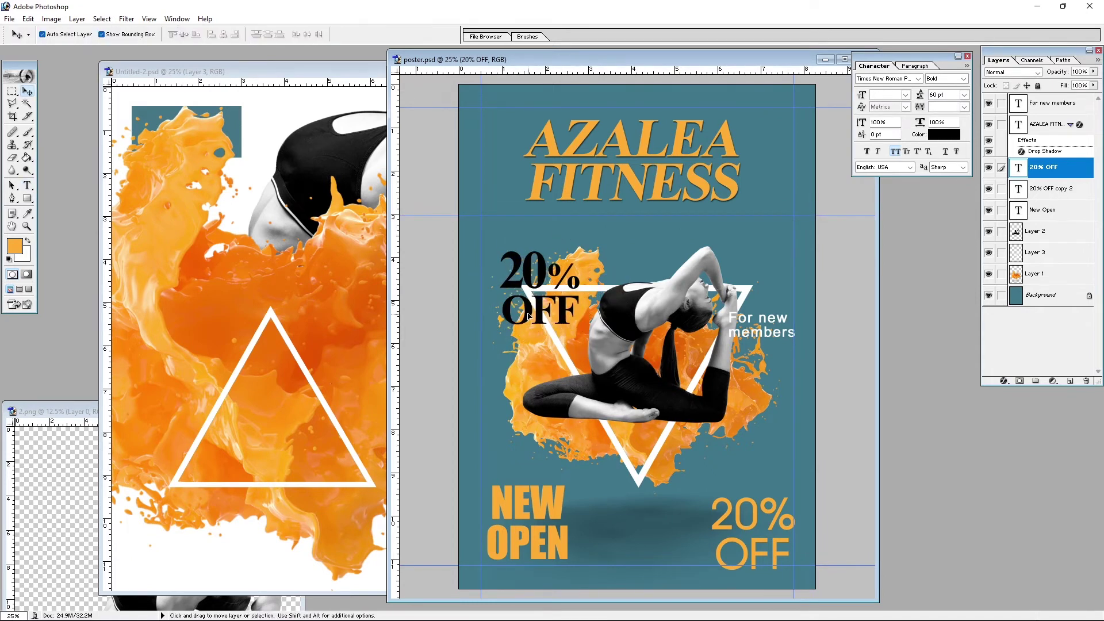
Nudge 20% OFF up and left over the orange splash's upper-left edge.
{"action": "left_click_drag", "start_coordinate": [635, 330], "coordinate": [620, 306]}
{"action": "left_click", "coordinate": [565, 349]}
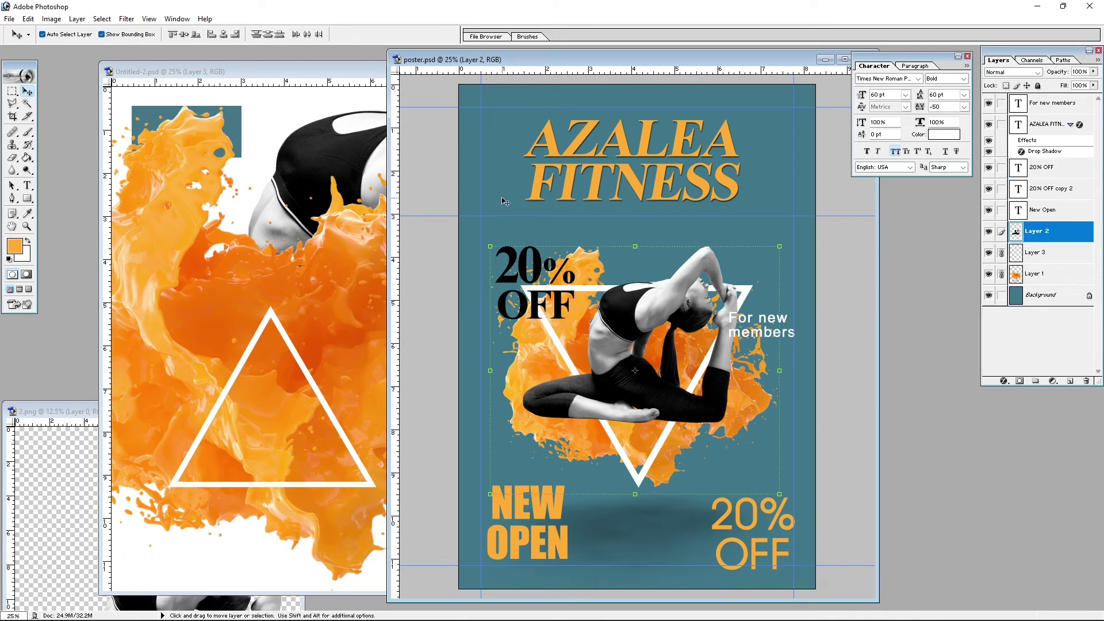
{"action": "mouse_move", "coordinate": [526, 260]}
{"action": "left_mouse_down"}
{"action": "mouse_move", "coordinate": [769, 362]}
{"action": "mouse_move", "coordinate": [540, 299]}
{"action": "left_mouse_up"}
{"action": "key", "text": "ctrl+plus"}
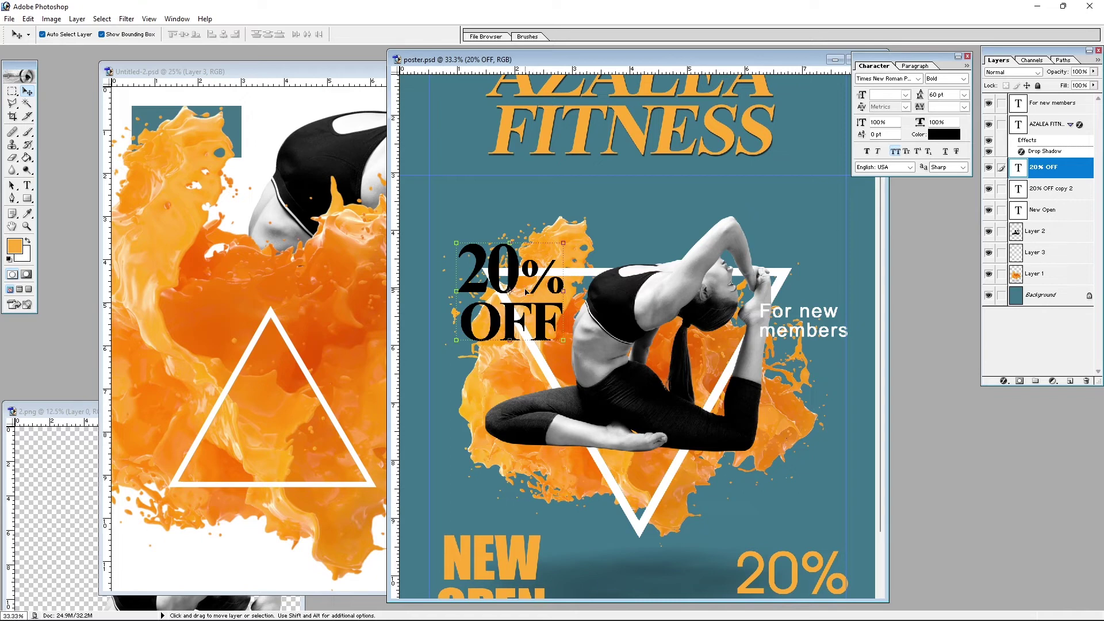
{"action": "left_click_drag", "start_coordinate": [525, 292], "coordinate": [514, 267]}
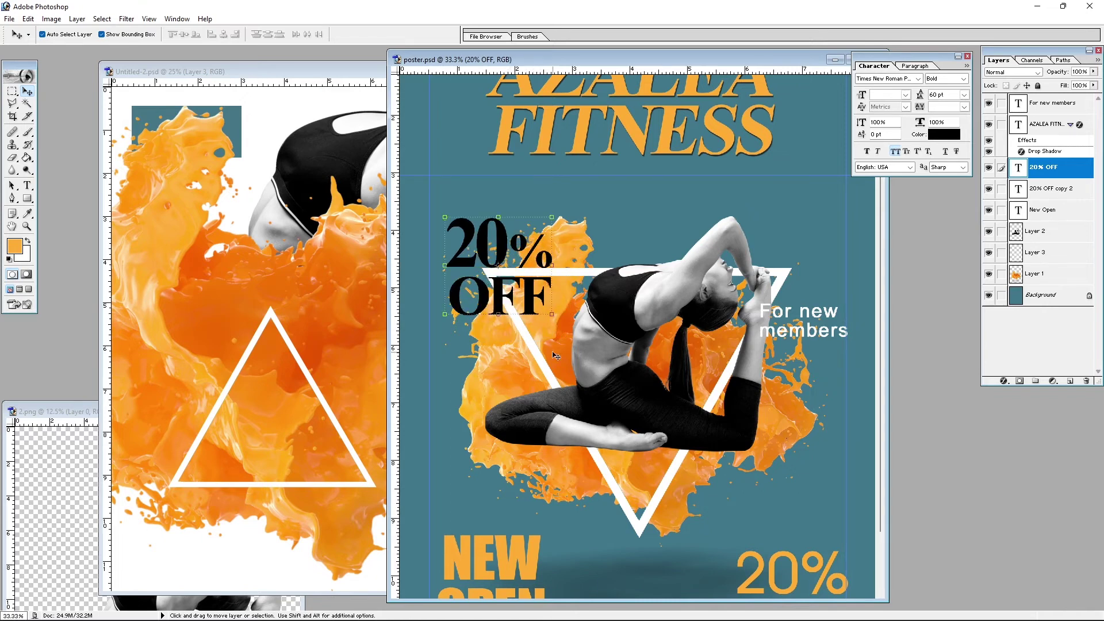
{"action": "key", "text": "z"}
{"action": "left_click_drag", "start_coordinate": [440, 204], "coordinate": [481, 250]}
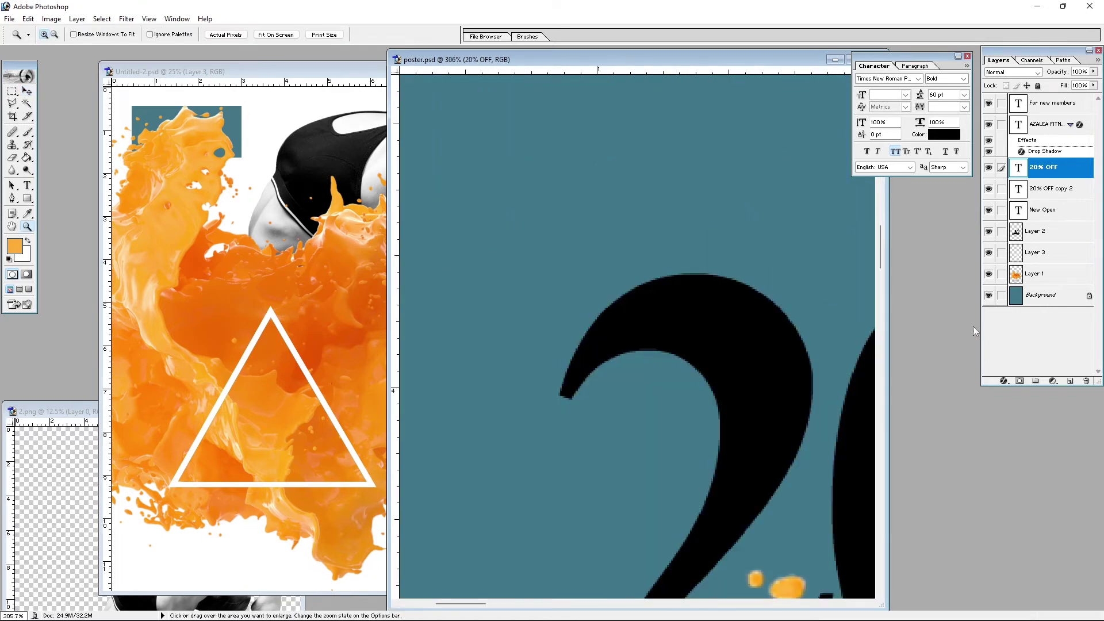
Add a Normal-blend white Drop Shadow to the 20% OFF text.
{"action": "left_click", "coordinate": [1004, 381]}
{"action": "left_click", "coordinate": [1014, 411]}
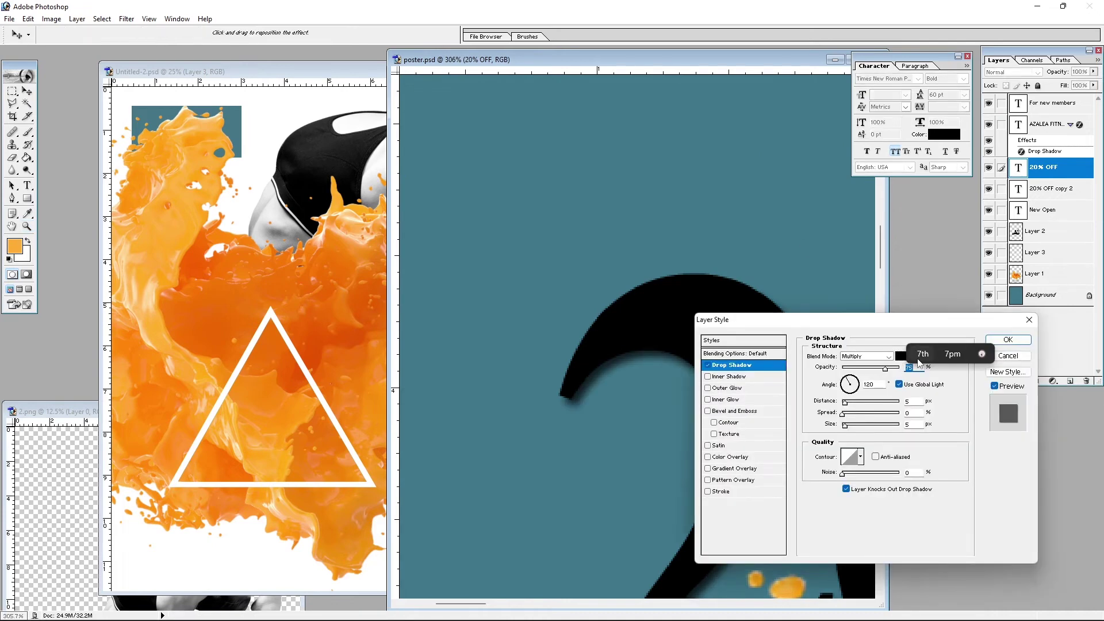
{"action": "left_click", "coordinate": [900, 356]}
{"action": "left_click", "coordinate": [148, 366]}
{"action": "left_click", "coordinate": [375, 351]}
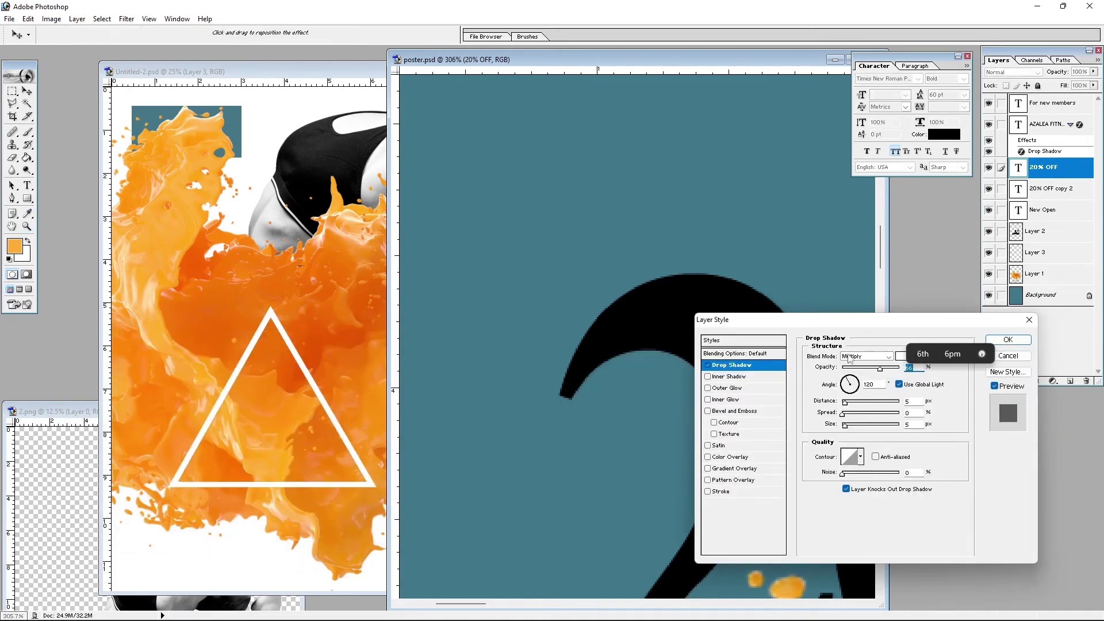
{"action": "left_click", "coordinate": [866, 356]}
{"action": "left_click", "coordinate": [863, 364]}
Set the 20% OFF shadow to size 0, distance 5 and opacity 83, and apply.
{"action": "left_click", "coordinate": [915, 425]}
{"action": "type", "text": "0"}
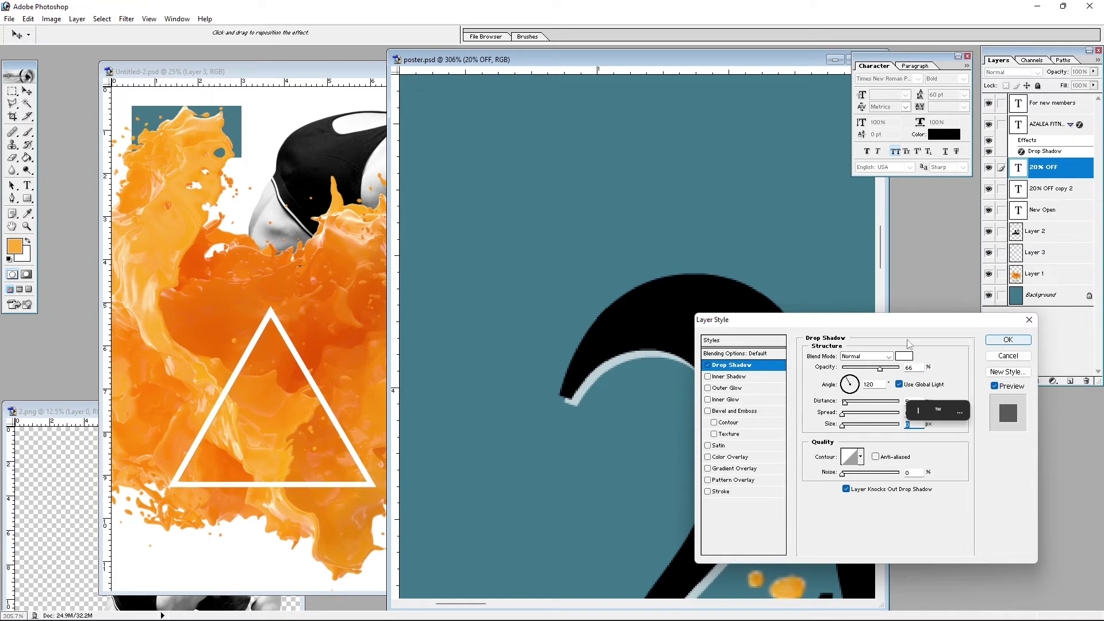
{"action": "key", "text": "ctrl+alt+0"}
{"action": "key", "text": "ctrl+minus"}
{"action": "left_click_drag", "start_coordinate": [845, 402], "coordinate": [844, 402]}
{"action": "left_click_drag", "start_coordinate": [880, 368], "coordinate": [890, 368]}
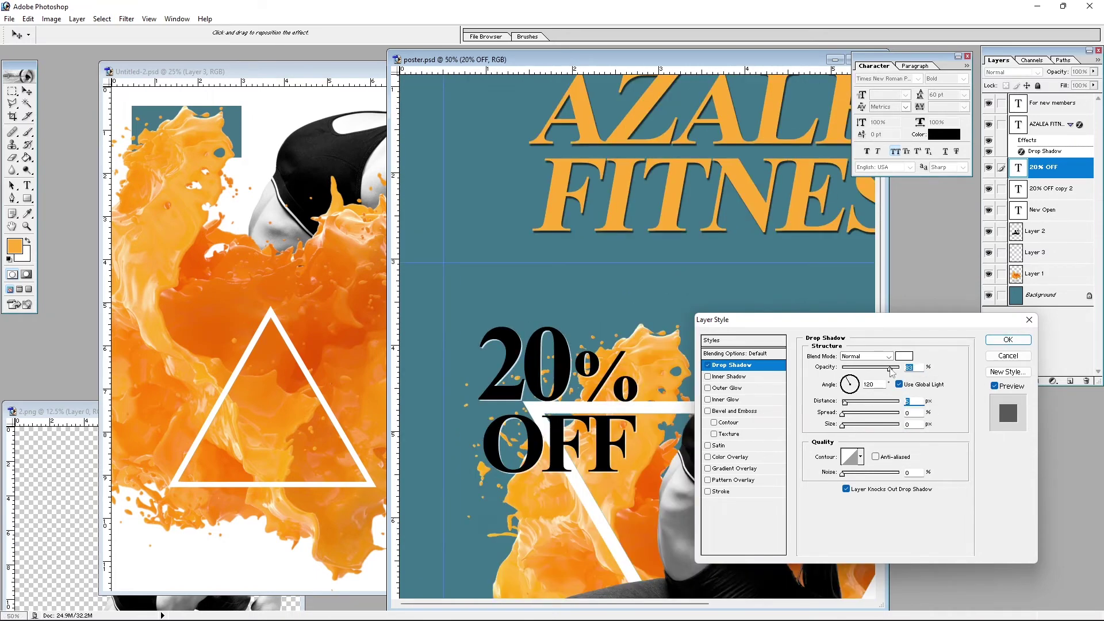
{"action": "left_click", "coordinate": [1007, 340]}
{"action": "left_click", "coordinate": [574, 408], "text": "alt"}
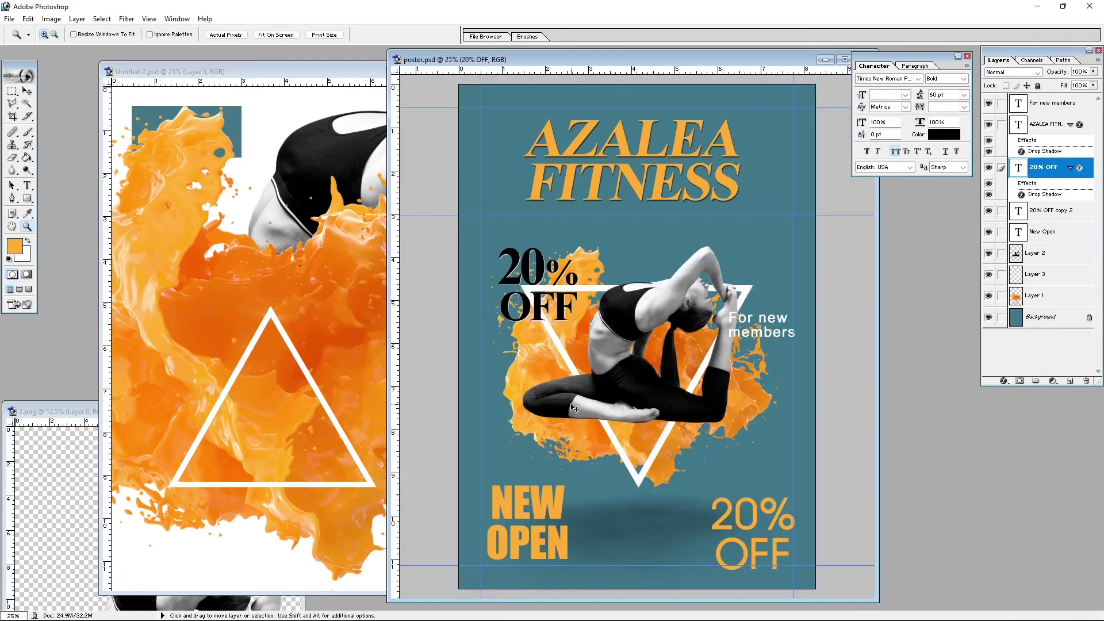
Move the subtitle under the headline and make it lowercase 'for new members'.
{"action": "mouse_move", "coordinate": [763, 321]}
{"action": "left_mouse_down"}
{"action": "mouse_move", "coordinate": [676, 219]}
{"action": "mouse_move", "coordinate": [624, 215]}
{"action": "left_mouse_up"}
{"action": "type", "text": "tf"}
{"action": "key", "text": "ctrl+Return"}
{"action": "key", "text": "v"}
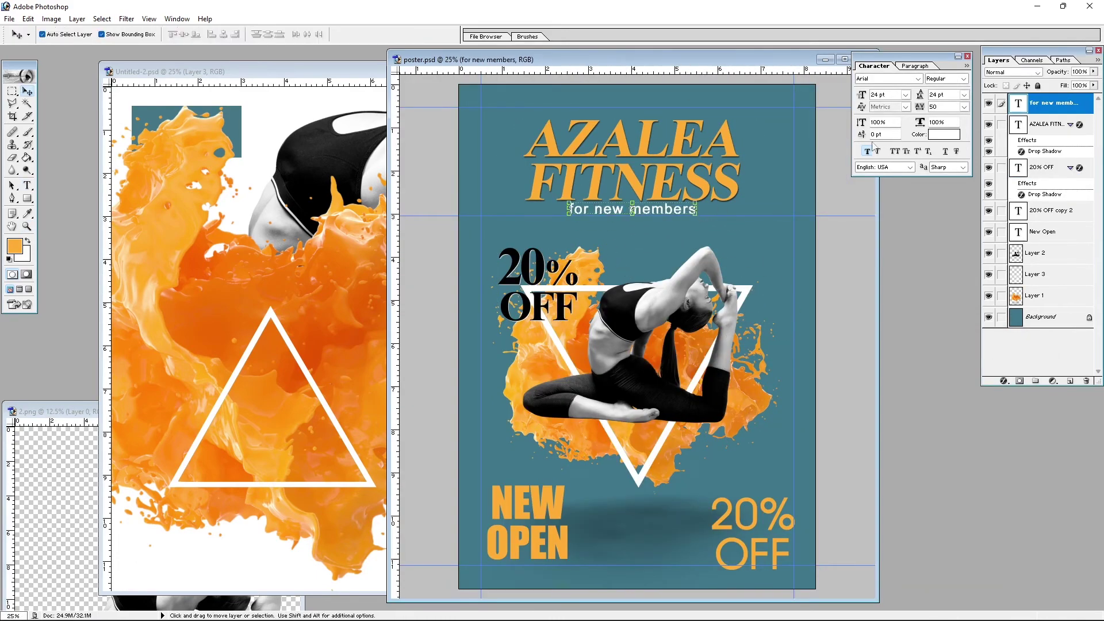
Set the subtitle's tracking to 100 and font size to 18 pt.
{"action": "left_click", "coordinate": [956, 293]}
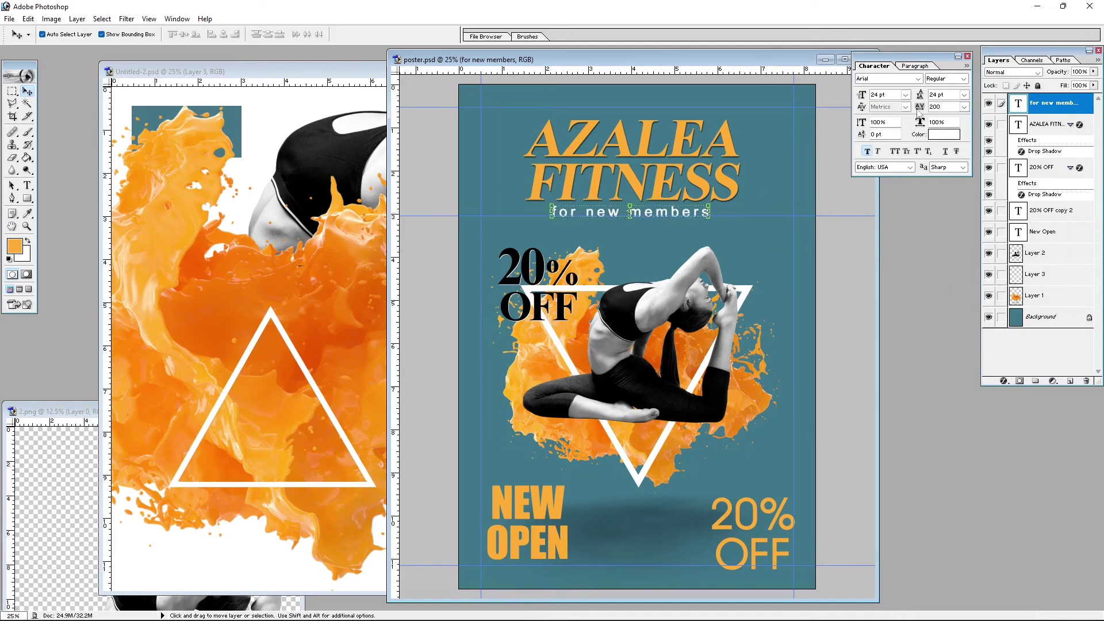
{"action": "left_click", "coordinate": [965, 107]}
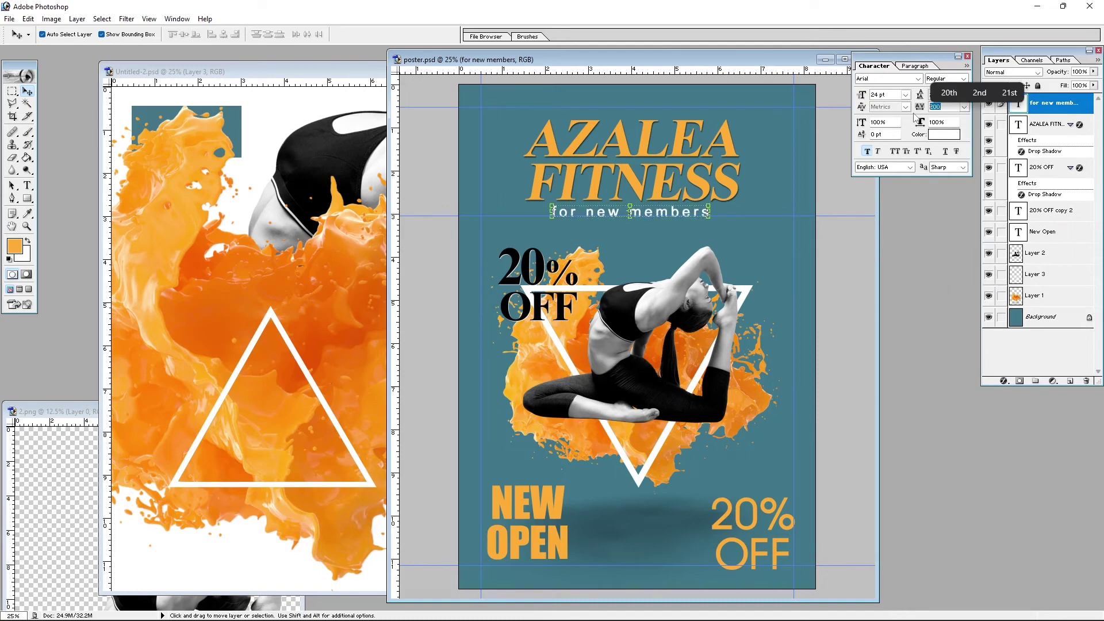
{"action": "left_click", "coordinate": [965, 107]}
{"action": "left_click", "coordinate": [956, 283]}
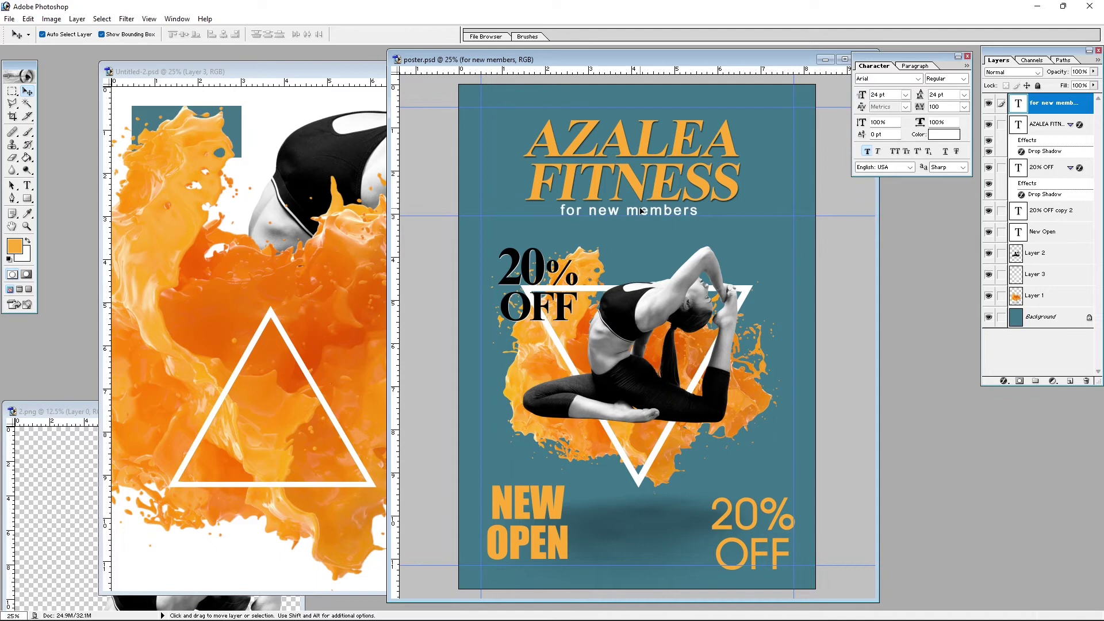
{"action": "left_click", "coordinate": [906, 94]}
{"action": "left_click", "coordinate": [912, 214]}
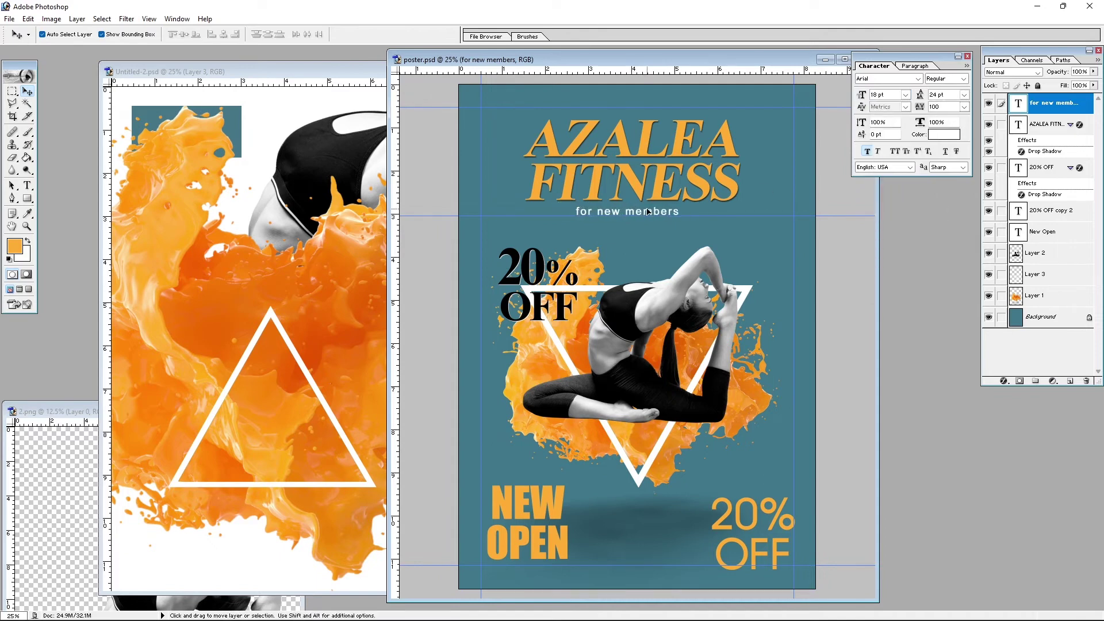
Centre the 'for new members' line horizontally under AZALEA FITNESS.
{"action": "key", "text": "m"}
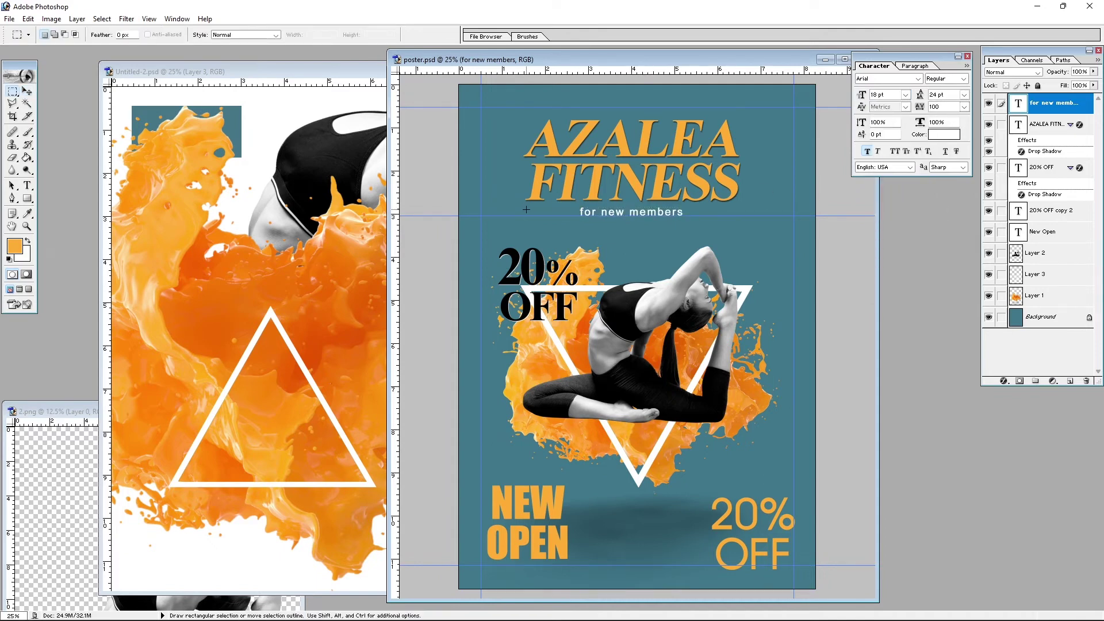
{"action": "key", "text": "v"}
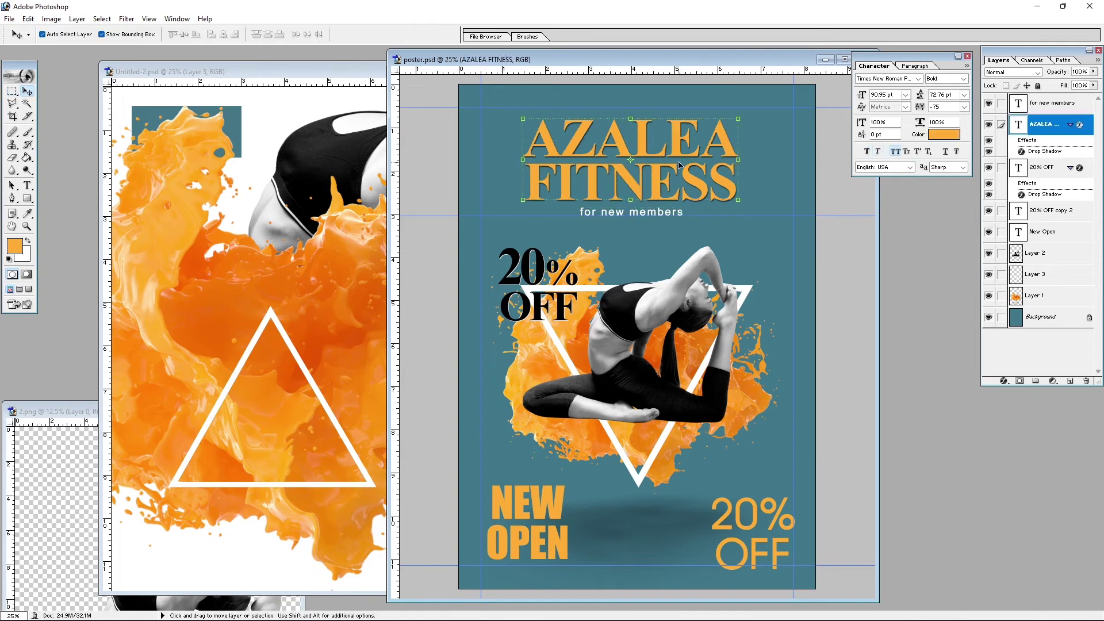
{"action": "left_click", "coordinate": [659, 216]}
{"action": "left_click_drag", "start_coordinate": [659, 216], "coordinate": [651, 216]}
{"action": "left_click", "coordinate": [658, 183]}
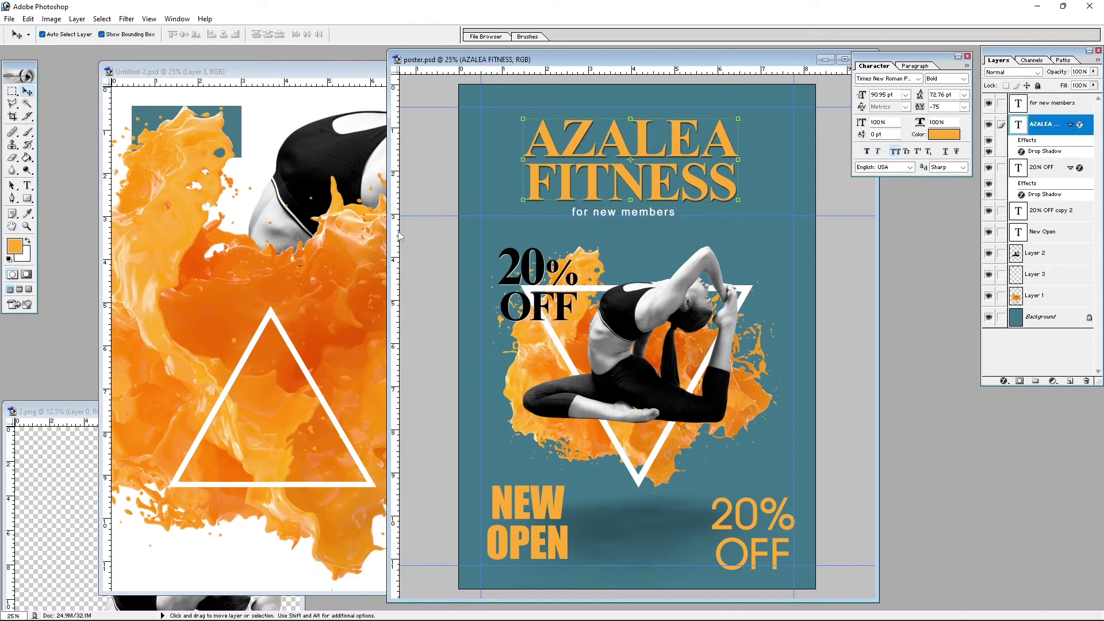
{"action": "left_click", "coordinate": [686, 225]}
{"action": "left_click", "coordinate": [667, 215]}
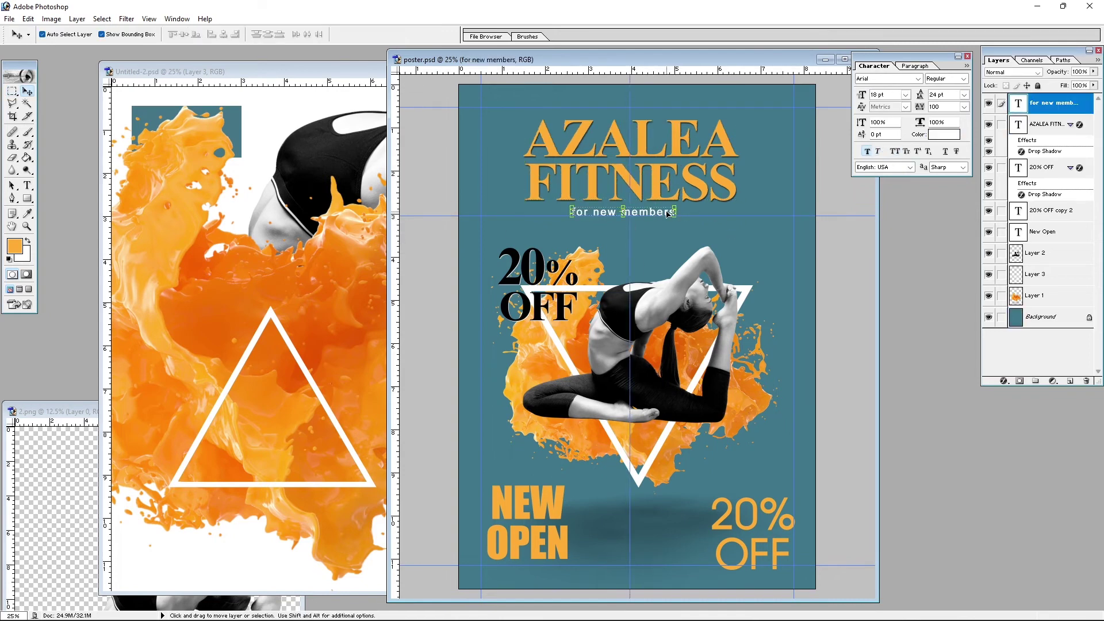
Fill a thin rectangular strip with white on a new layer along the subtitle line.
{"action": "key", "text": "ctrl+plus"}
{"action": "key", "text": "ctrl+plus"}
{"action": "key", "text": "ctrl+plus"}
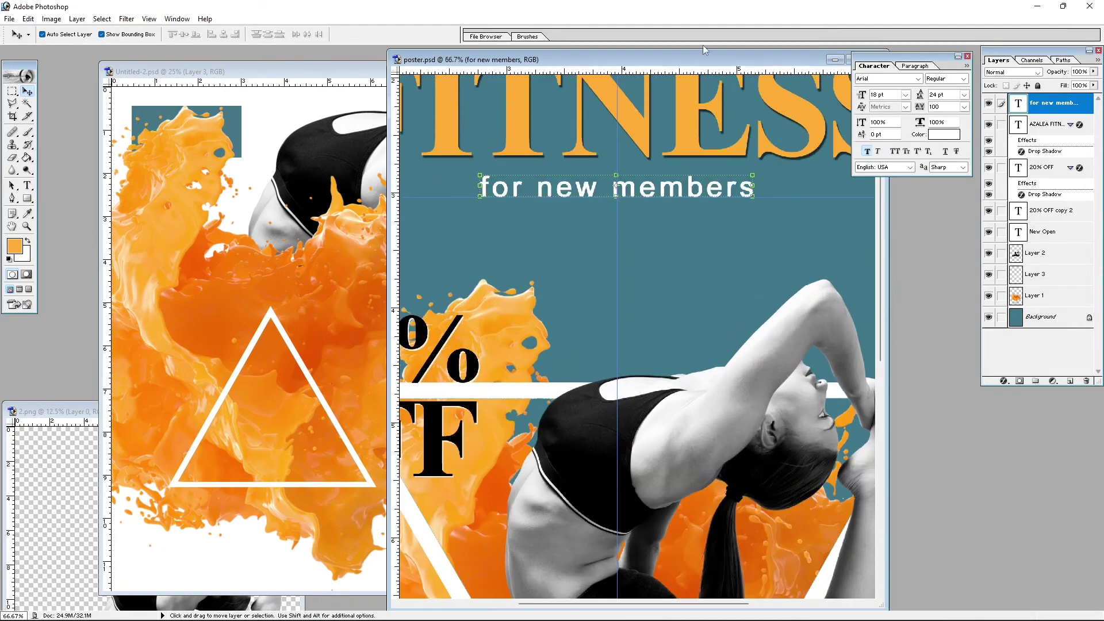
{"action": "key", "text": "m"}
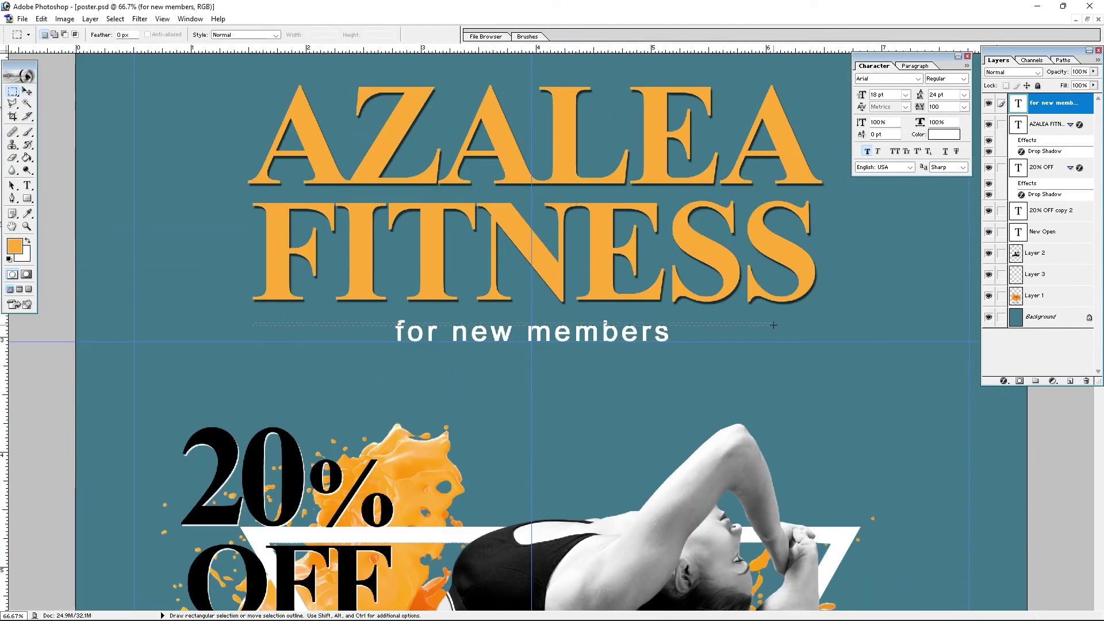
{"action": "left_click_drag", "start_coordinate": [824, 326], "coordinate": [829, 331]}
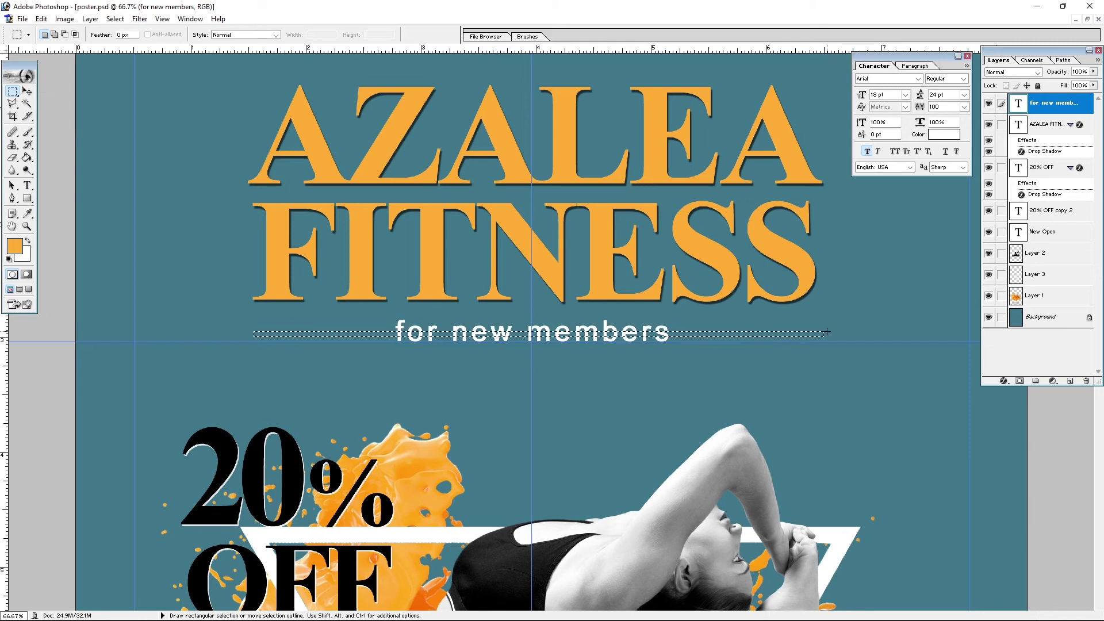
{"action": "key", "text": "ctrl+shift+alt+n"}
{"action": "key", "text": "ctrl+BackSpace"}
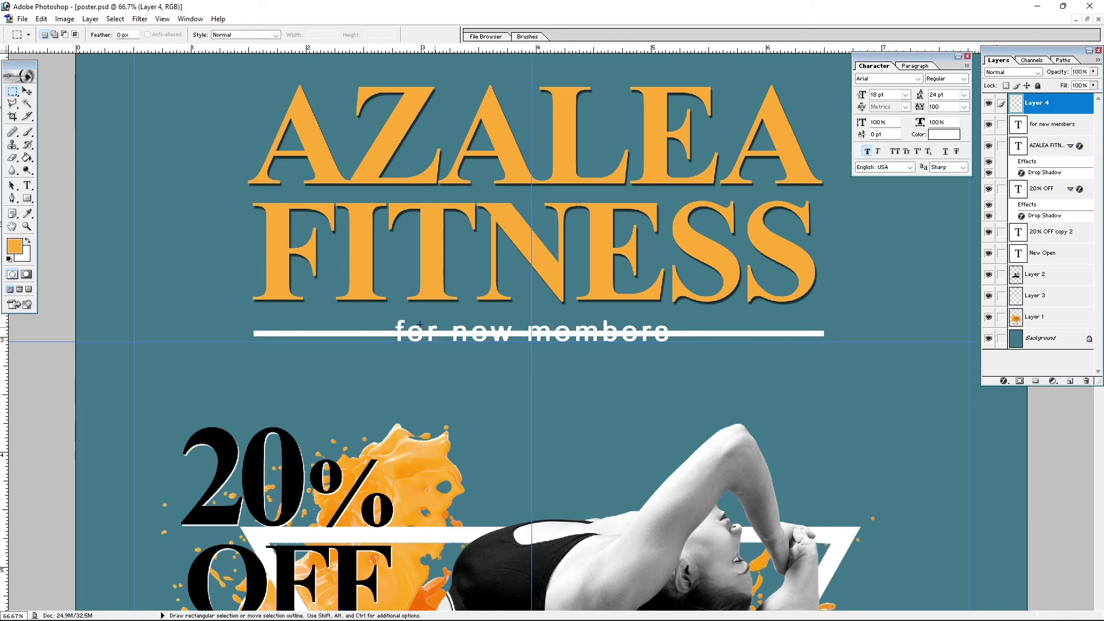
Nudge the white bar down into line with the subtitle, checking it zoomed in.
{"action": "key", "text": "v"}
{"action": "left_click_drag", "start_coordinate": [352, 314], "coordinate": [447, 359]}
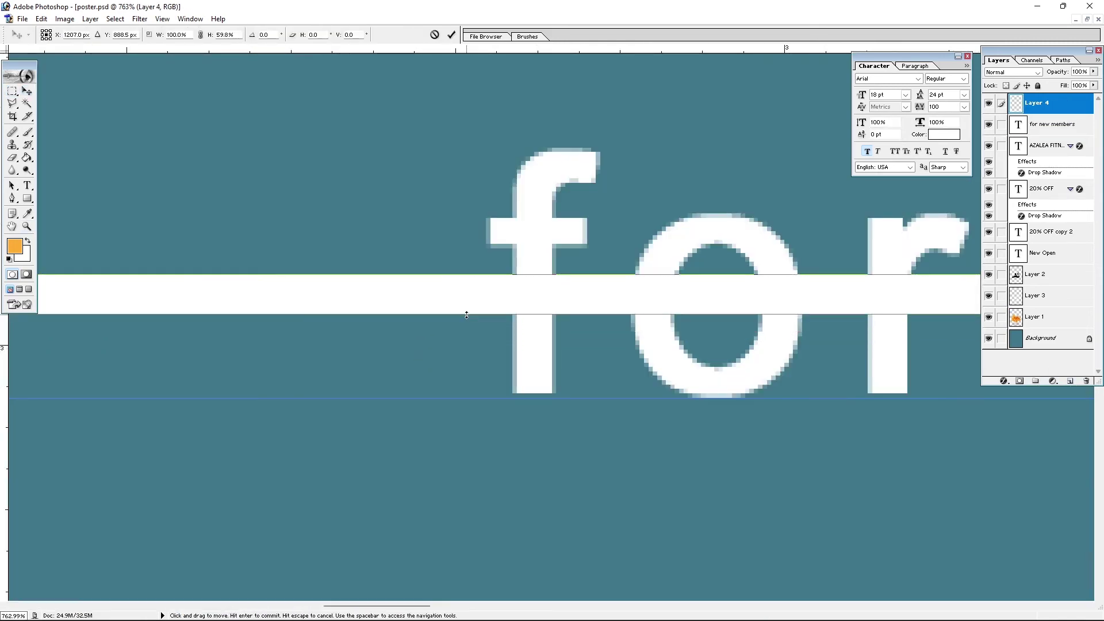
{"action": "key", "text": "Down"}
{"action": "key", "text": "Down"}
{"action": "key", "text": "Down"}
{"action": "key", "text": "ctrl+minus"}
{"action": "key", "text": "ctrl+minus"}
{"action": "key", "text": "ctrl+minus"}
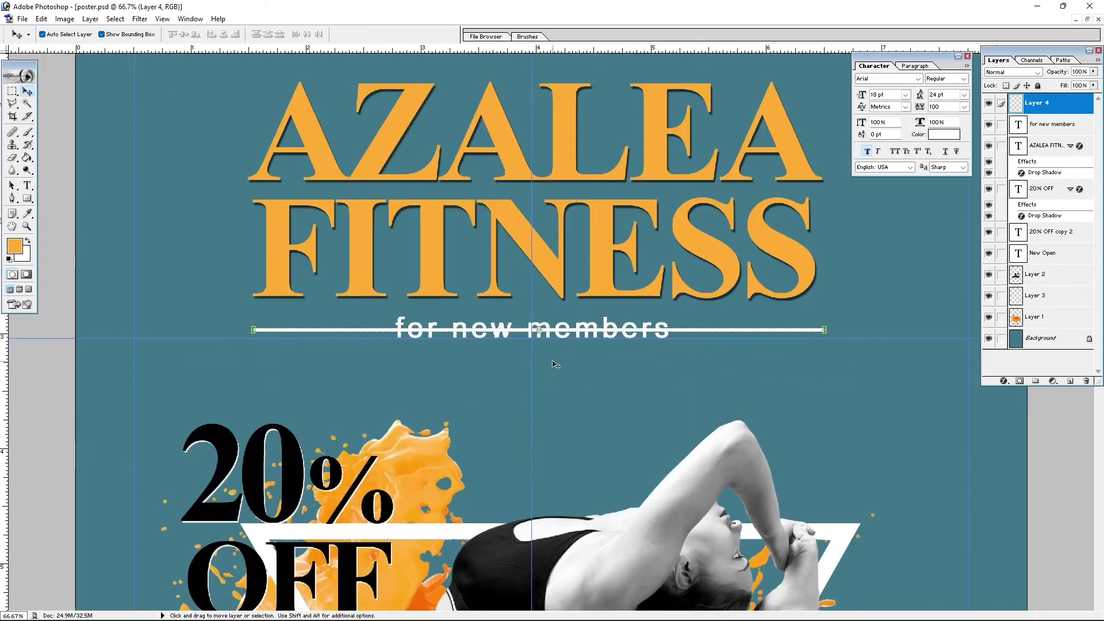
{"action": "key", "text": "z"}
{"action": "left_click_drag", "start_coordinate": [387, 318], "coordinate": [410, 341]}
{"action": "key", "text": "v"}
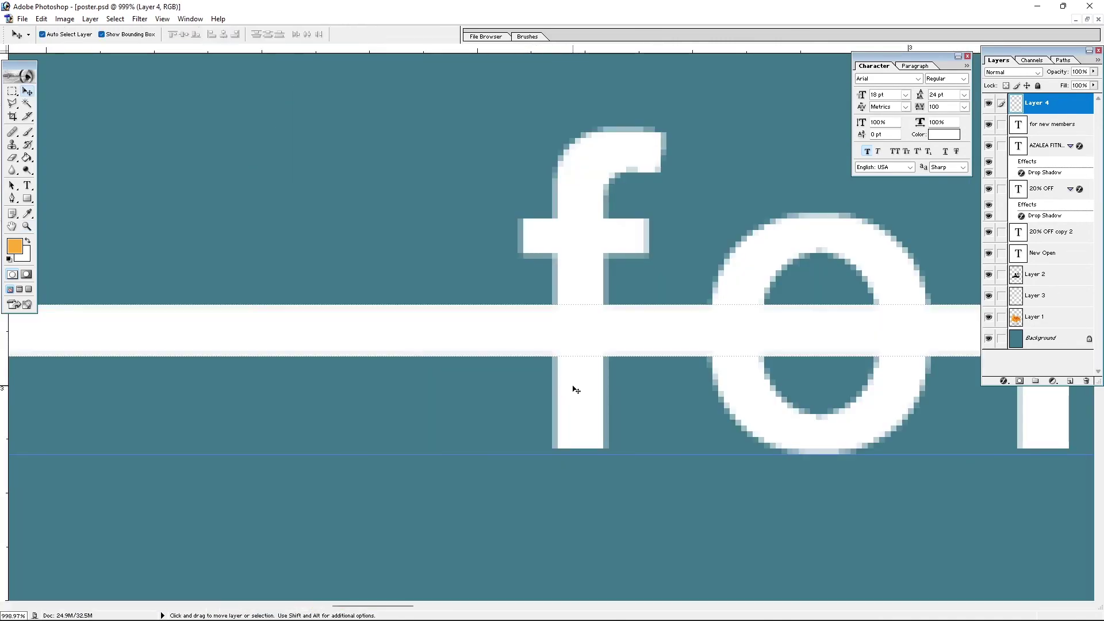
{"action": "key", "text": "ctrl+minus"}
{"action": "key", "text": "ctrl+minus"}
{"action": "key", "text": "ctrl+minus"}
Remove the part of the bar behind the subtitle words and hide the guides.
{"action": "key", "text": "ctrl+minus"}
{"action": "key", "text": "ctrl+minus"}
{"action": "key", "text": "ctrl+minus"}
{"action": "key", "text": "m"}
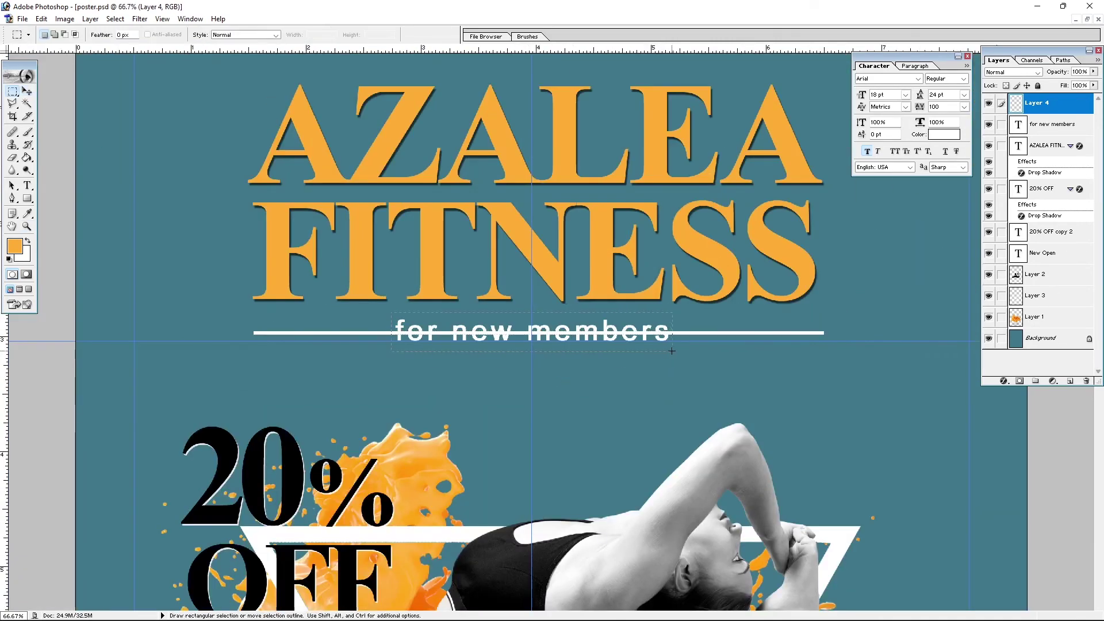
{"action": "key", "text": "ctrl+d"}
{"action": "key", "text": "v"}
{"action": "key", "text": "ctrl+minus"}
{"action": "key", "text": "ctrl+minus"}
{"action": "key", "text": "ctrl+minus"}
{"action": "left_click", "coordinate": [554, 246]}
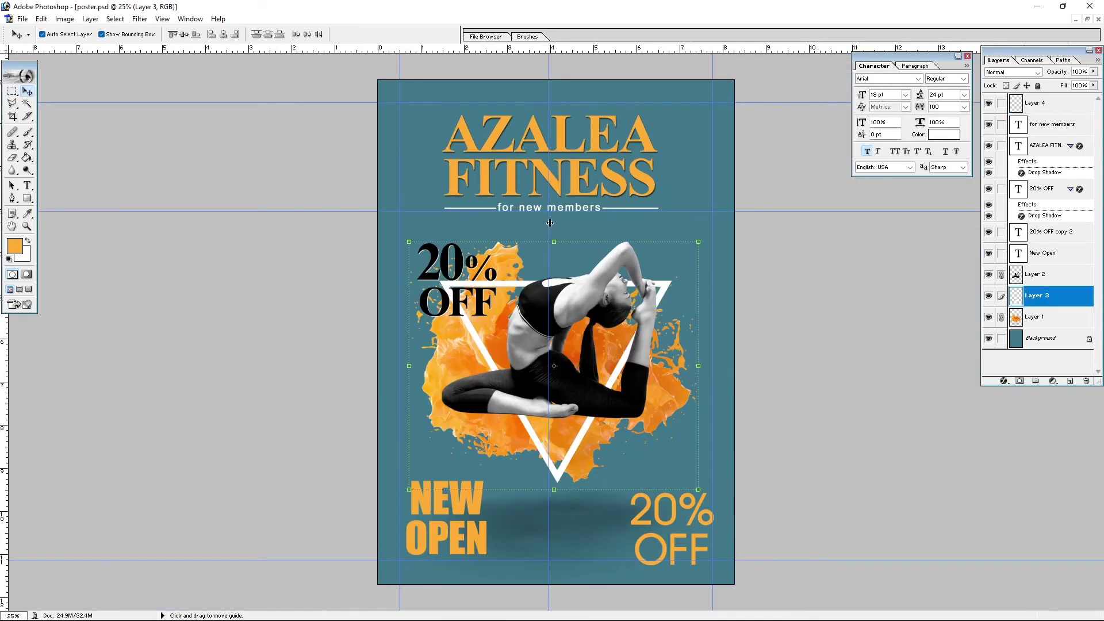
{"action": "key", "text": "ctrl+h"}
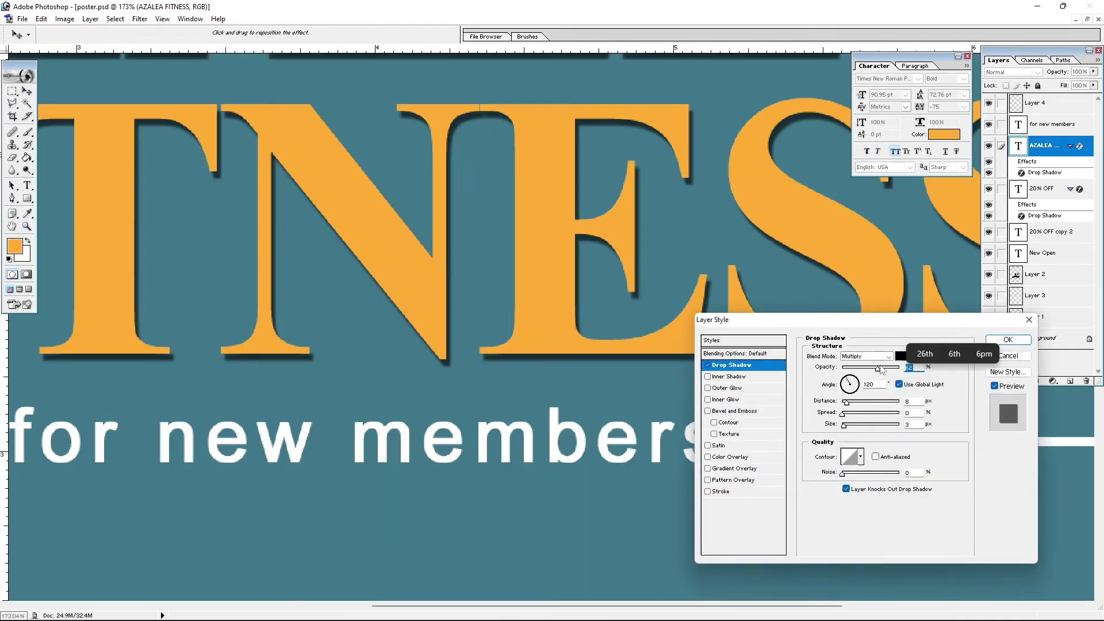
Set the AZALEA FITNESS shadow to Normal blend, white, 100% opacity and size 0.
{"action": "left_click_drag", "start_coordinate": [878, 368], "coordinate": [883, 367]}
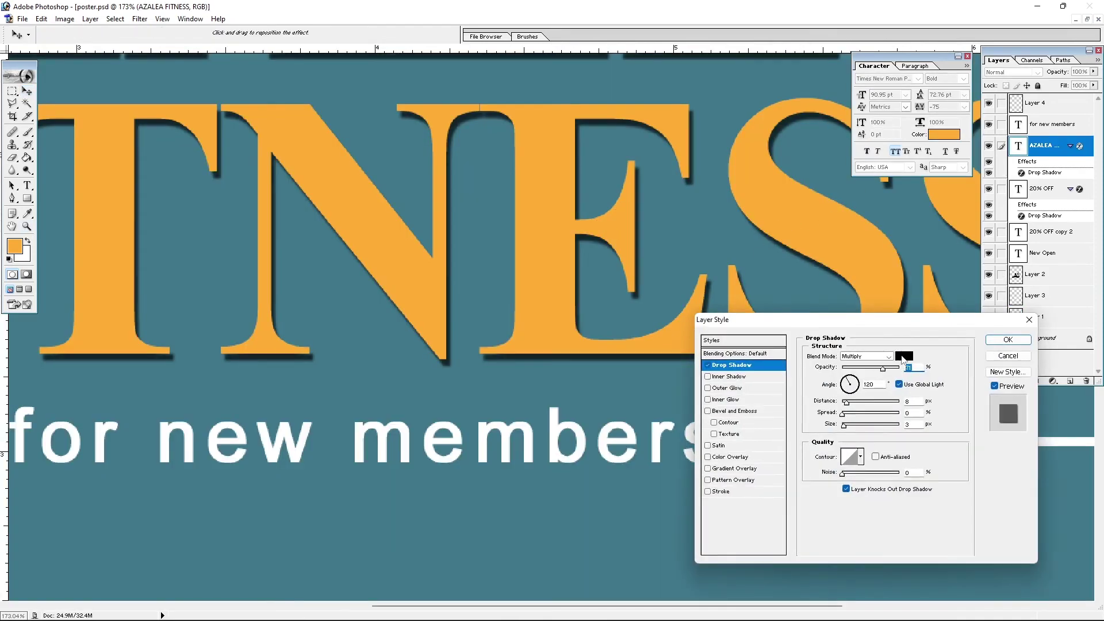
{"action": "left_click", "coordinate": [901, 356]}
{"action": "left_click", "coordinate": [377, 350]}
{"action": "left_click", "coordinate": [865, 356]}
{"action": "left_click_drag", "start_coordinate": [848, 426], "coordinate": [842, 426]}
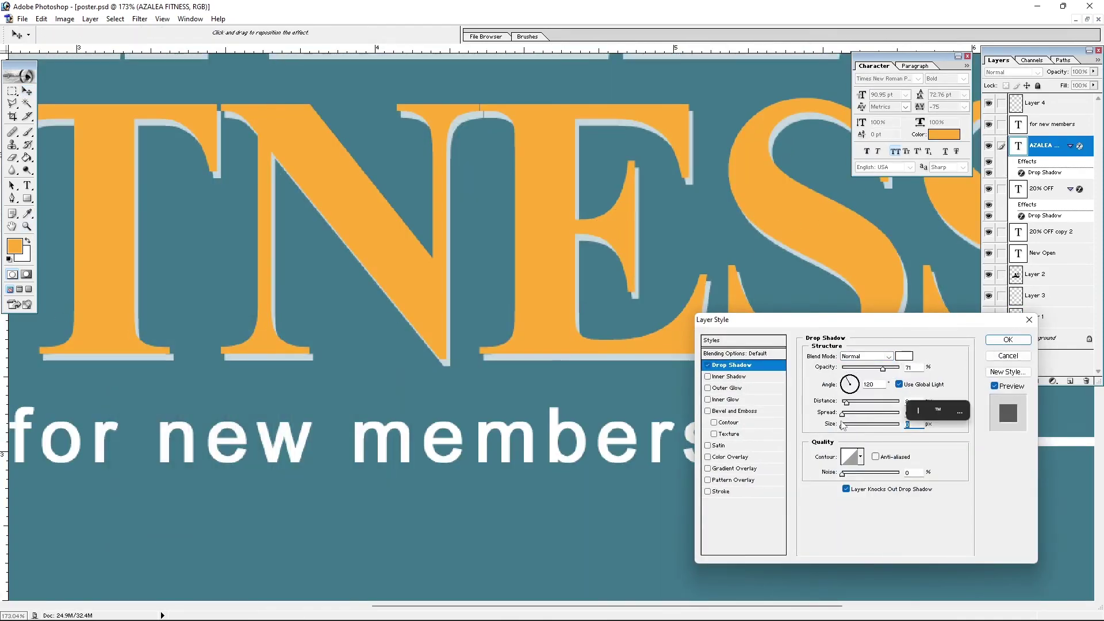
{"action": "left_click_drag", "start_coordinate": [882, 368], "coordinate": [900, 368]}
{"action": "left_click_drag", "start_coordinate": [847, 401], "coordinate": [846, 403]}
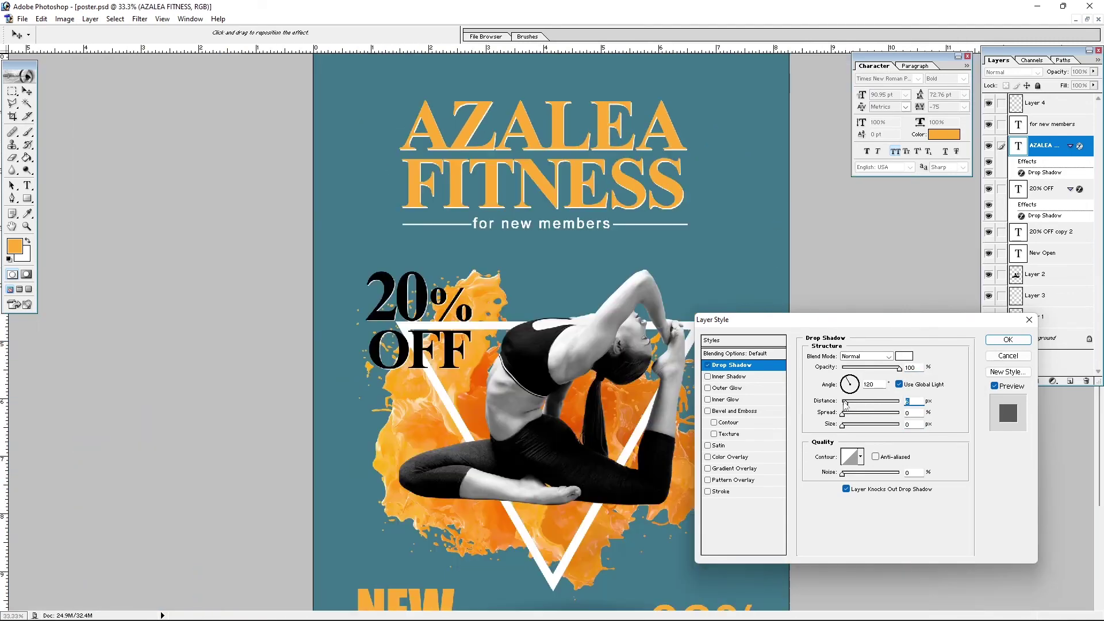
{"action": "key", "text": "Return"}
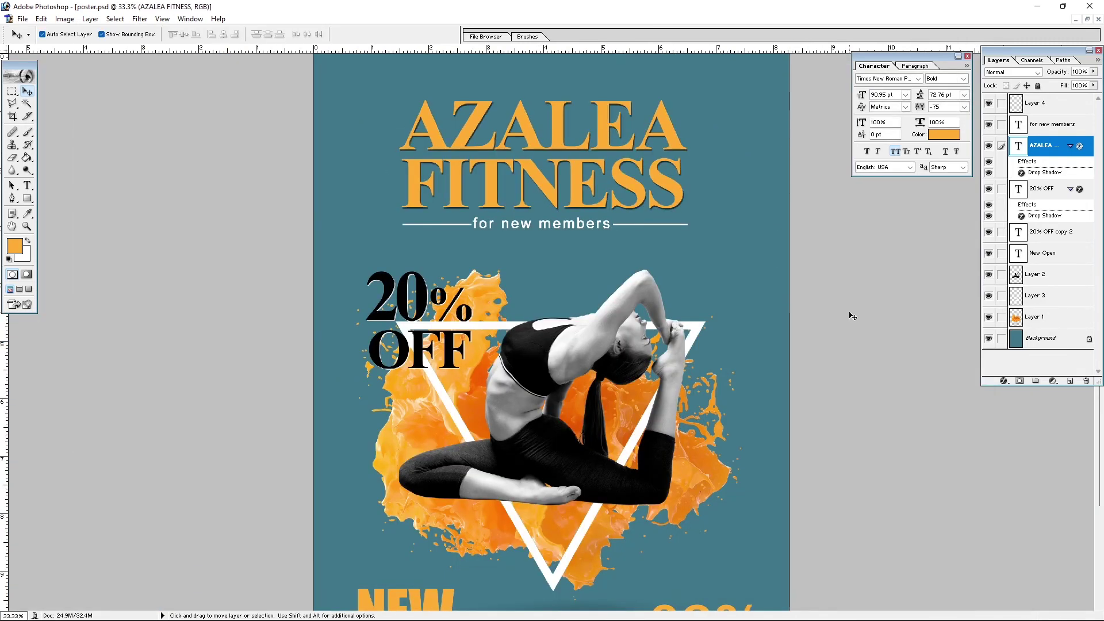
Move the orange 20% OFF up beside FITNESS and the black 20% OFF to the bottom-right.
{"action": "scroll", "coordinate": [817, 345], "scroll_direction": "down", "scroll_amount": 2}
{"action": "key", "text": "ctrl+minus"}
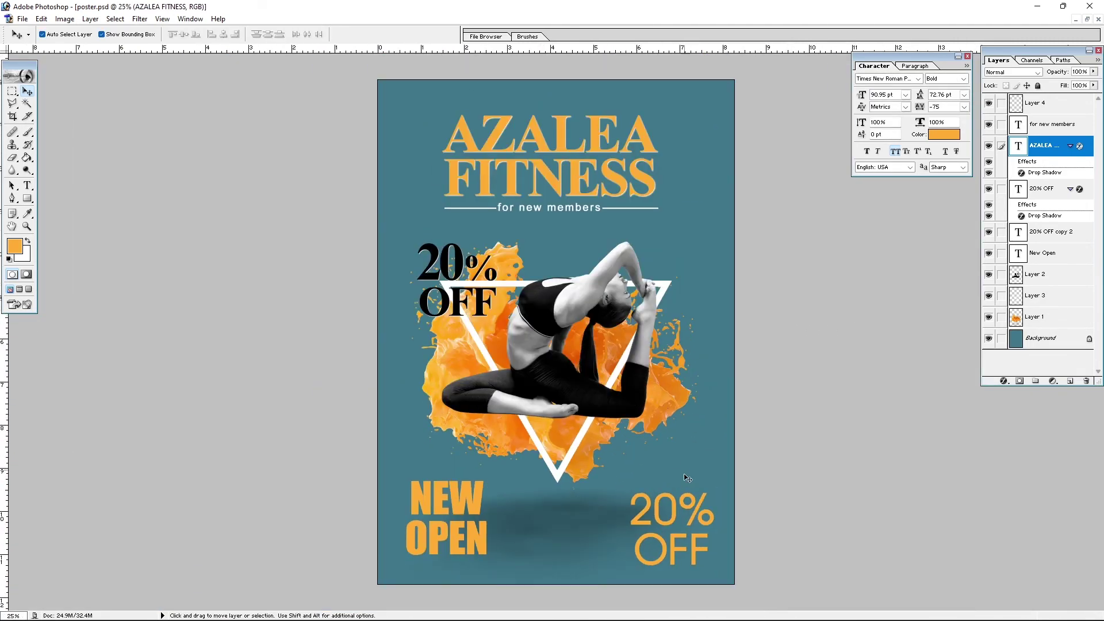
{"action": "left_click_drag", "start_coordinate": [675, 510], "coordinate": [674, 196]}
{"action": "left_click_drag", "start_coordinate": [459, 257], "coordinate": [667, 479]}
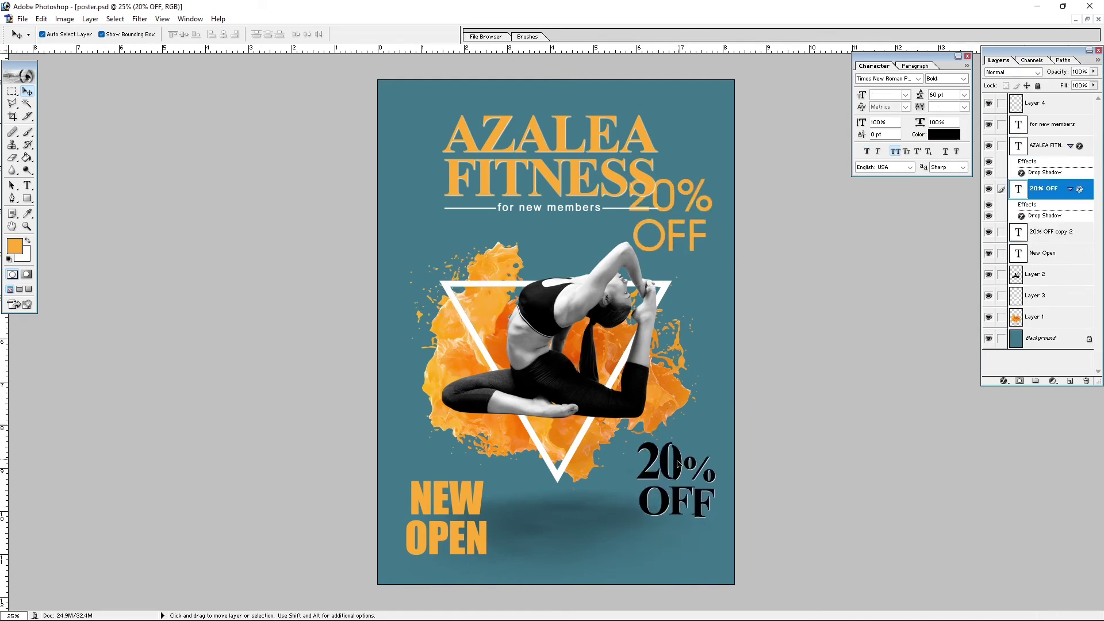